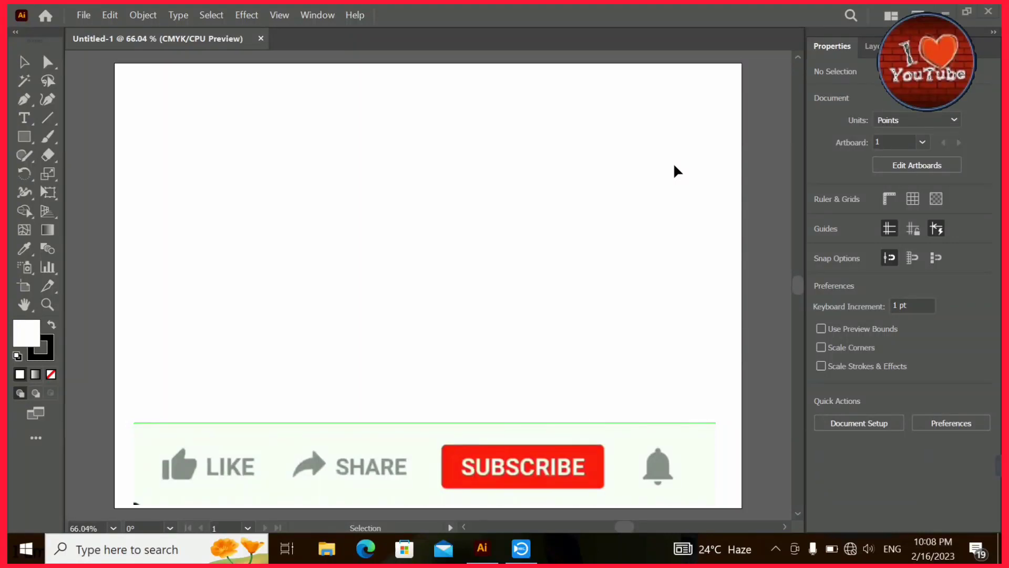
# - Draw a wide rectangle of about 439 by 183 pt and fill it with cyan 11F2E7
pyautogui.click(25, 136)
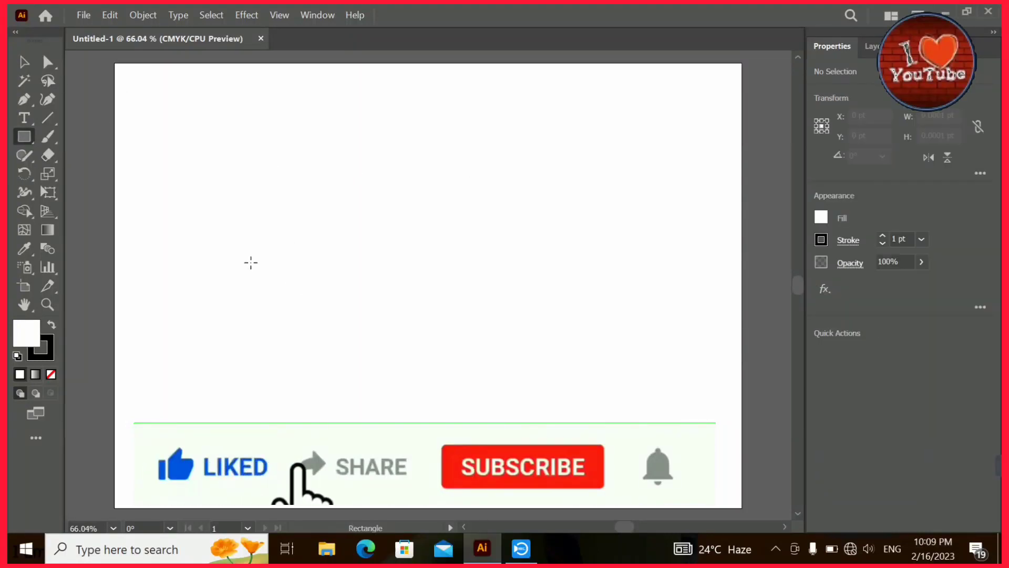
pyautogui.moveTo(245, 275)
pyautogui.mouseDown()
pyautogui.moveTo(574, 421)
pyautogui.moveTo(573, 412)
pyautogui.mouseUp()
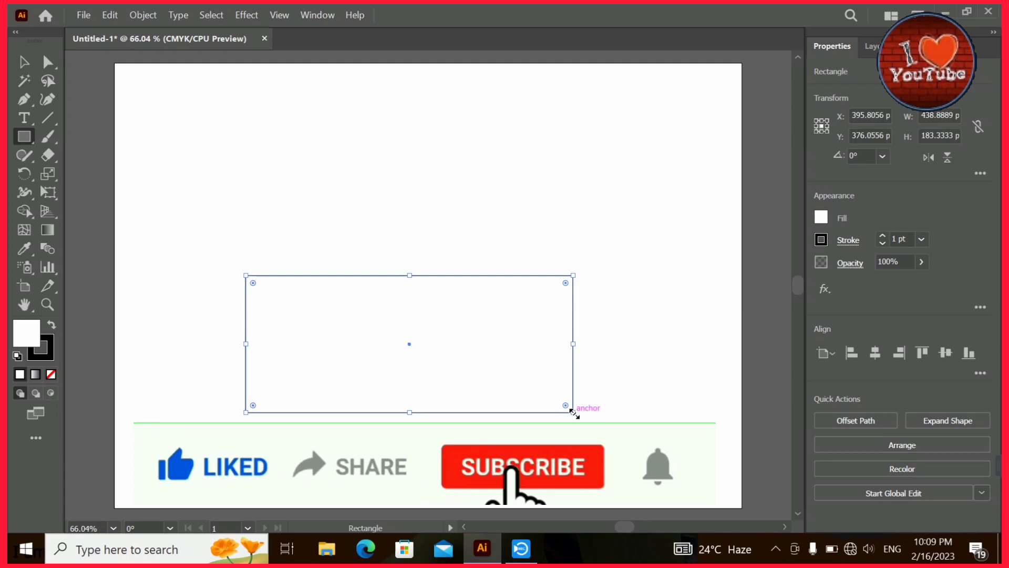
pyautogui.doubleClick(32, 338)
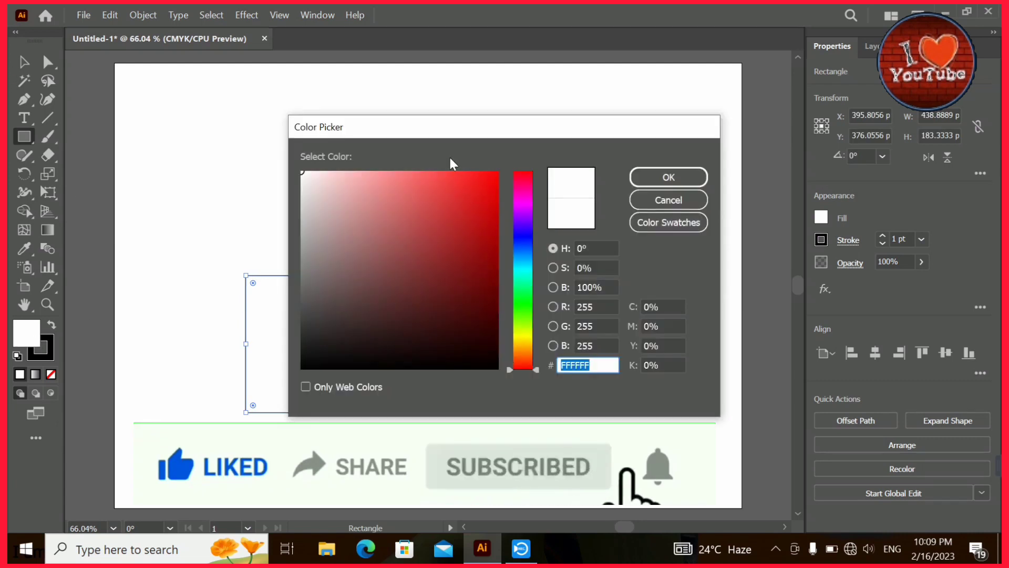
pyautogui.click(525, 272)
pyautogui.click(484, 181)
pyautogui.click(674, 180)
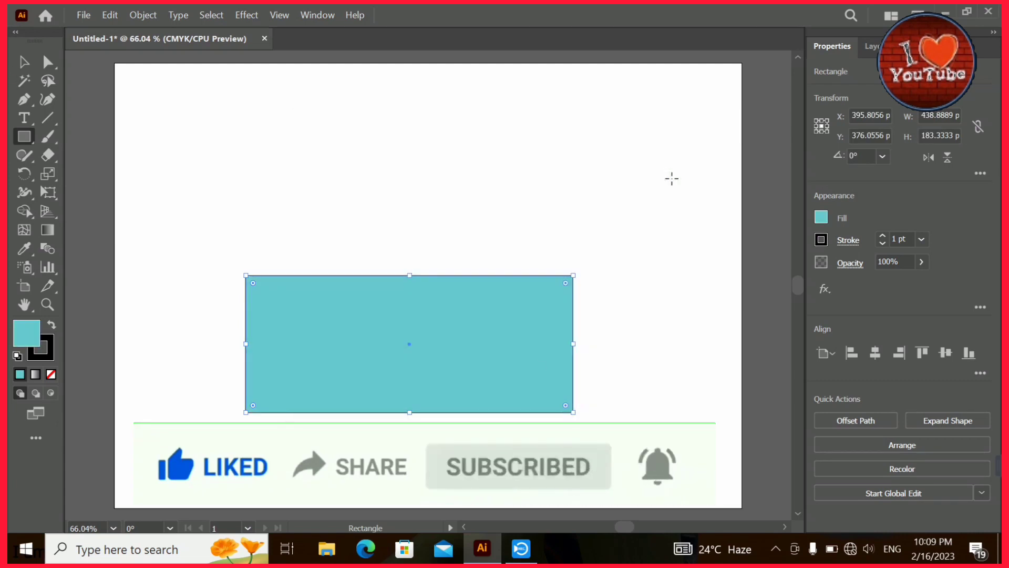
pyautogui.click(23, 63)
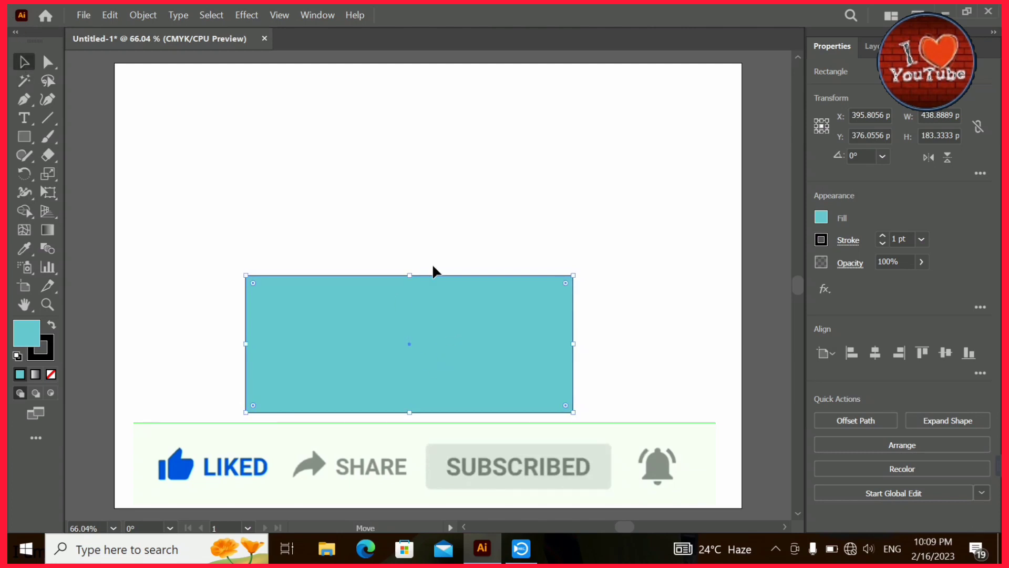
# - Move the rectangle up, cut it at its top-left corner with Scissors, and delete the top edge
pyautogui.moveTo(433, 266); pyautogui.dragTo(421, 170)
pyautogui.rightClick(49, 155)
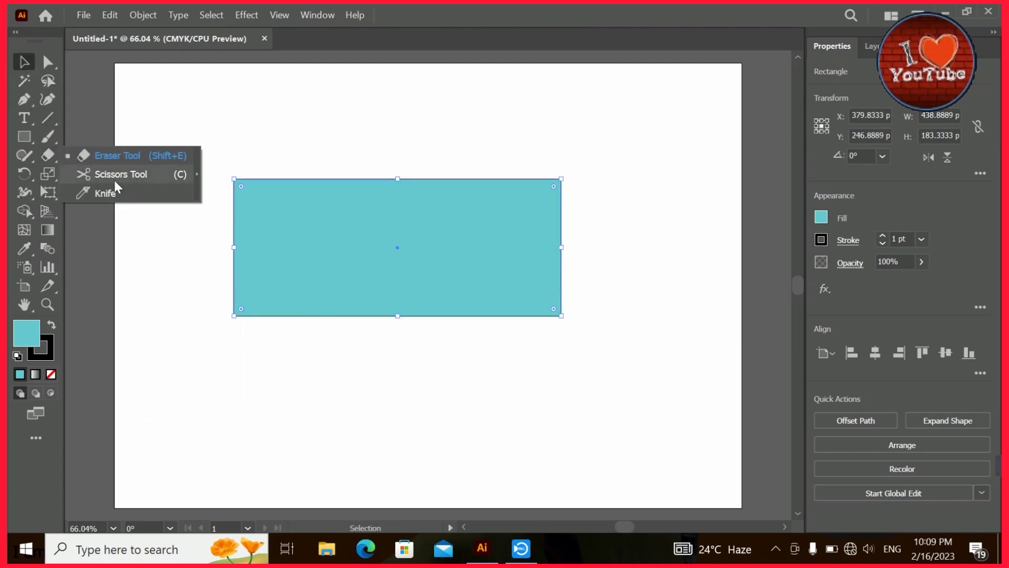
pyautogui.click(114, 176)
pyautogui.click(234, 179)
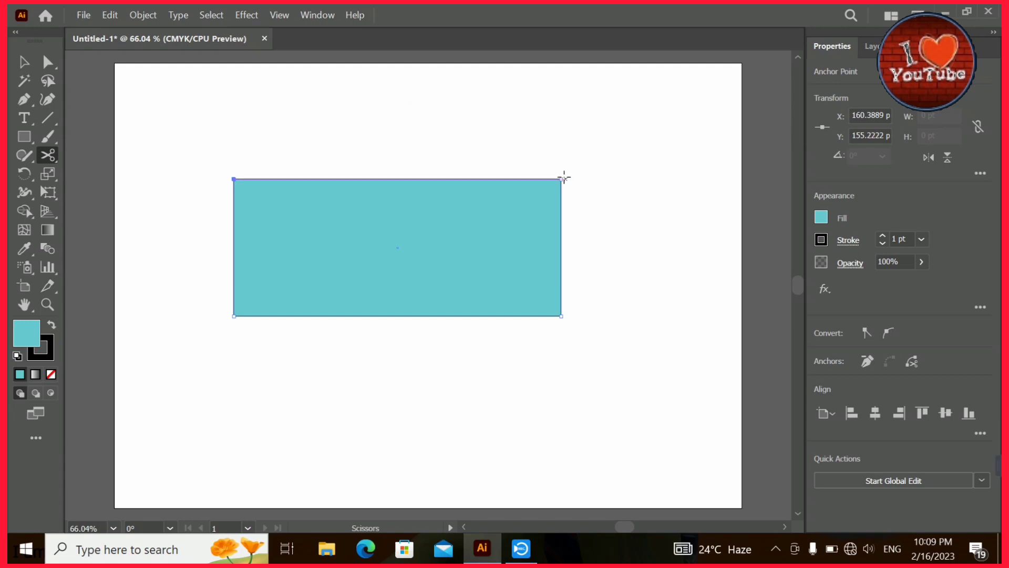
pyautogui.click(20, 68)
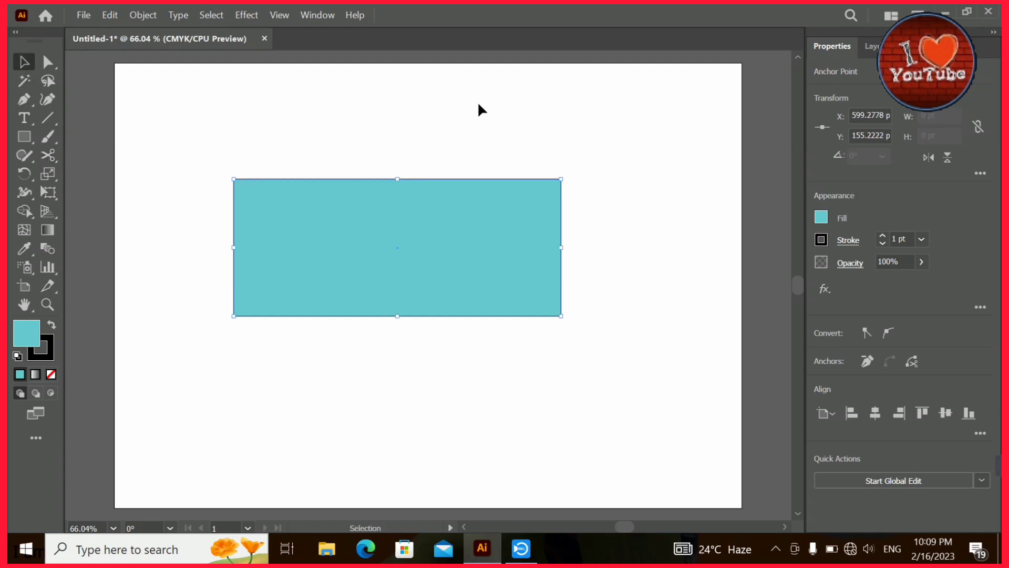
pyautogui.click(477, 100)
pyautogui.click(413, 180)
pyautogui.press('Delete')
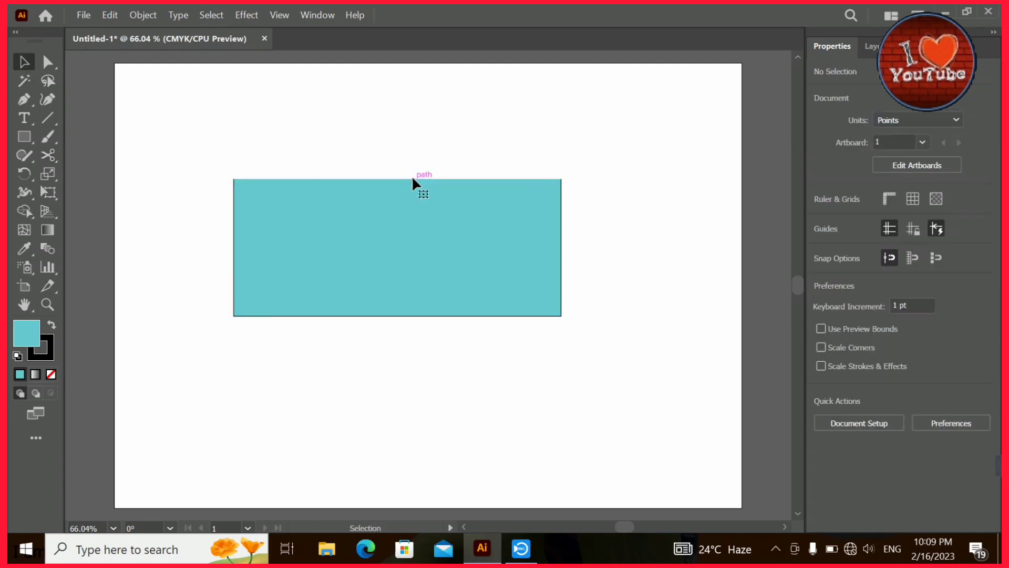
# - Reposition and resize the rectangle, then place a smaller copy overlapping it toward the lower right
pyautogui.moveTo(462, 240); pyautogui.dragTo(468, 266)
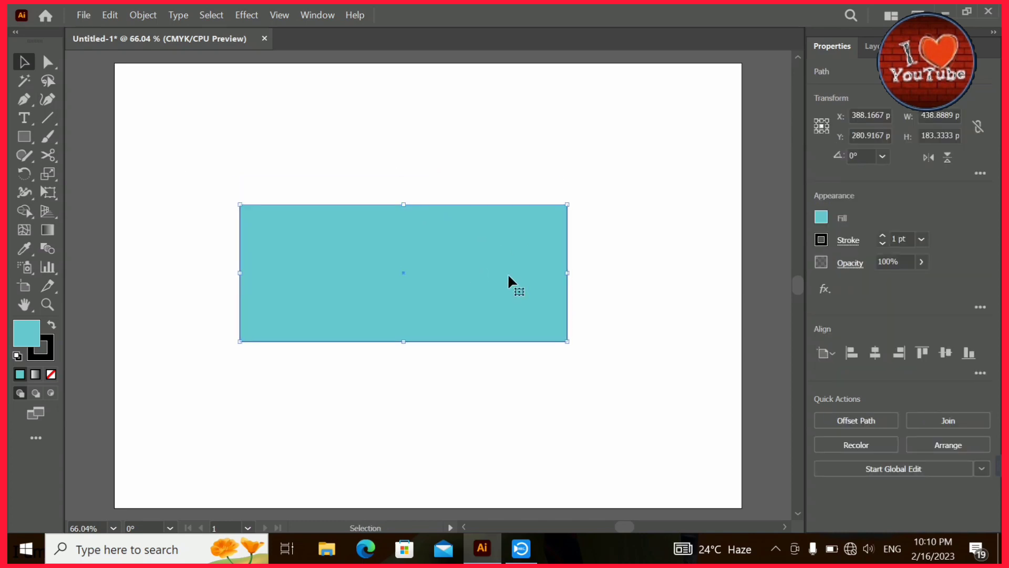
pyautogui.moveTo(567, 341); pyautogui.dragTo(581, 347)
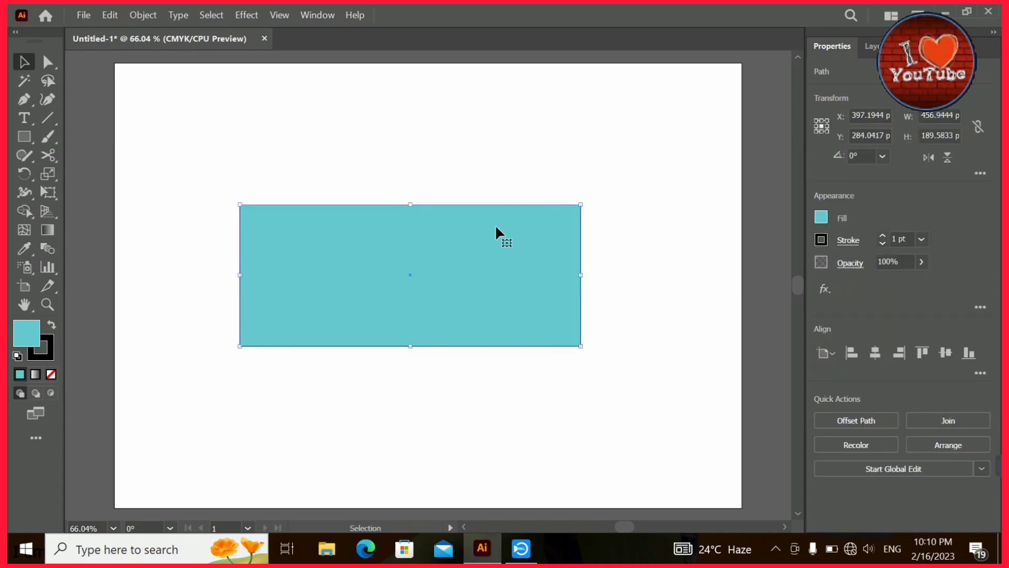
pyautogui.moveTo(582, 205); pyautogui.dragTo(588, 211)
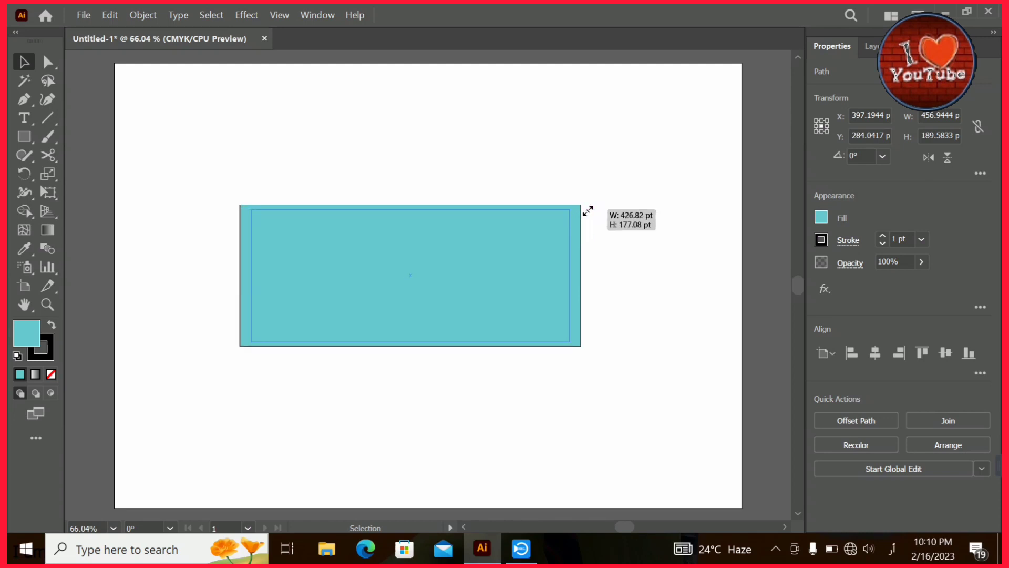
pyautogui.moveTo(588, 211)
pyautogui.mouseDown()
pyautogui.moveTo(533, 234)
pyautogui.moveTo(622, 279)
pyautogui.moveTo(596, 295)
pyautogui.mouseUp()
pyautogui.hotkey('ctrl', 'z')
pyautogui.hotkey('ctrl', 'z')
pyautogui.moveTo(678, 236); pyautogui.dragTo(645, 251)
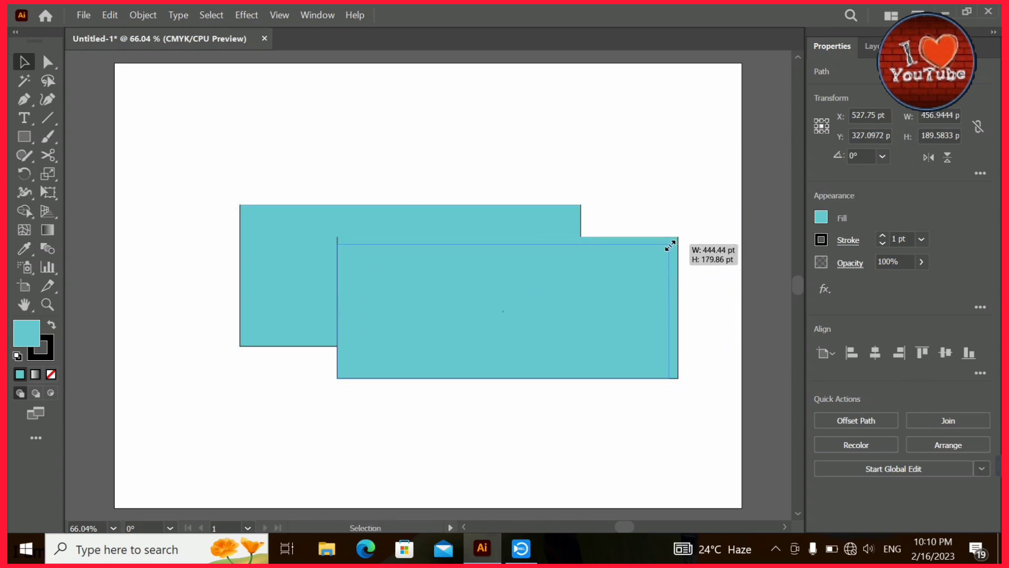
# - Fill the copy with dark teal 017A71 and move it onto the cyan rectangle
pyautogui.doubleClick(32, 335)
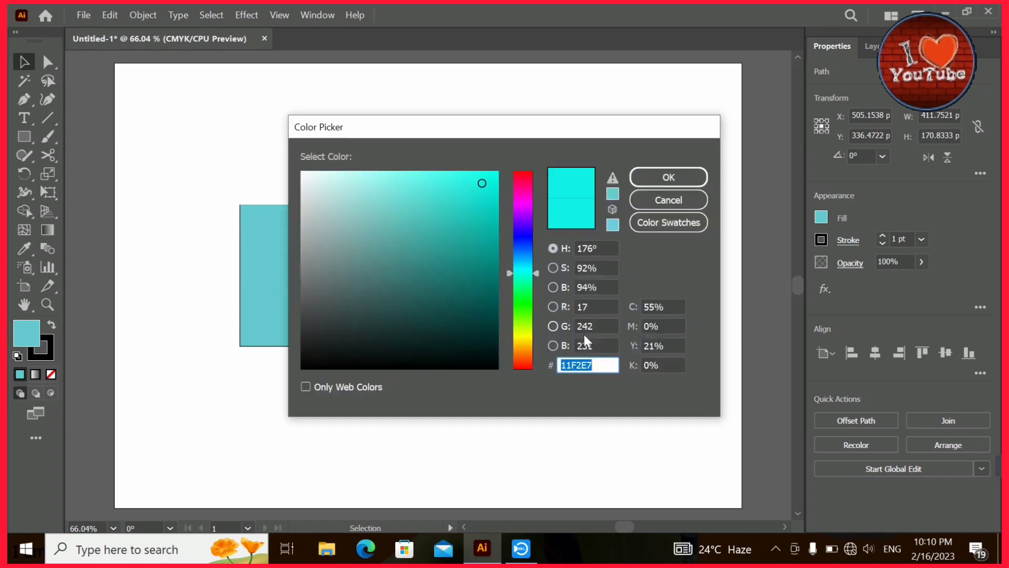
pyautogui.click(496, 273)
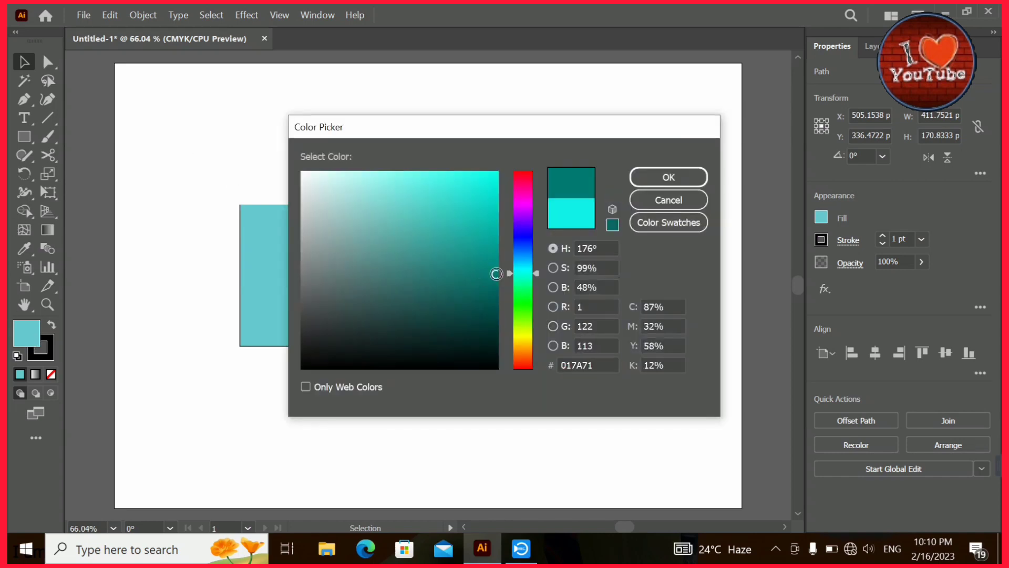
pyautogui.click(669, 177)
pyautogui.moveTo(491, 298); pyautogui.dragTo(417, 253)
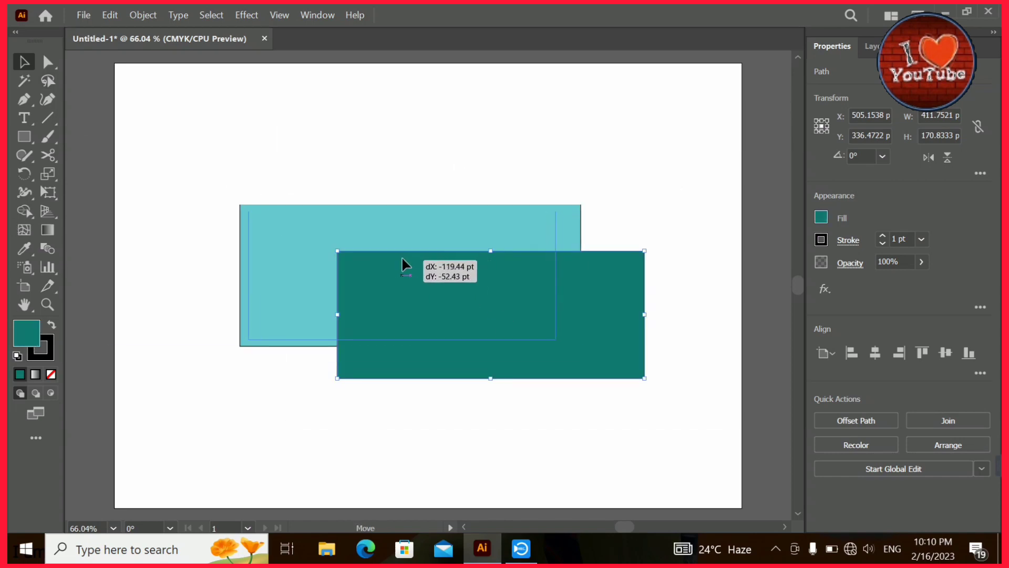
# - Align both rectangles to horizontal and vertical centres, group them, and move the group up-left
pyautogui.moveTo(213, 171); pyautogui.dragTo(623, 418)
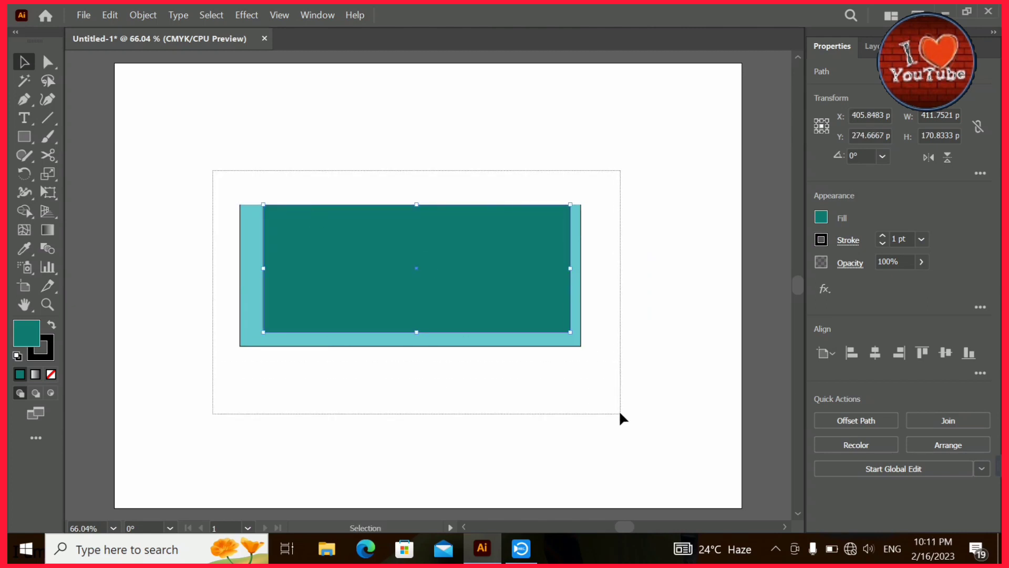
pyautogui.click(875, 353)
pyautogui.click(946, 353)
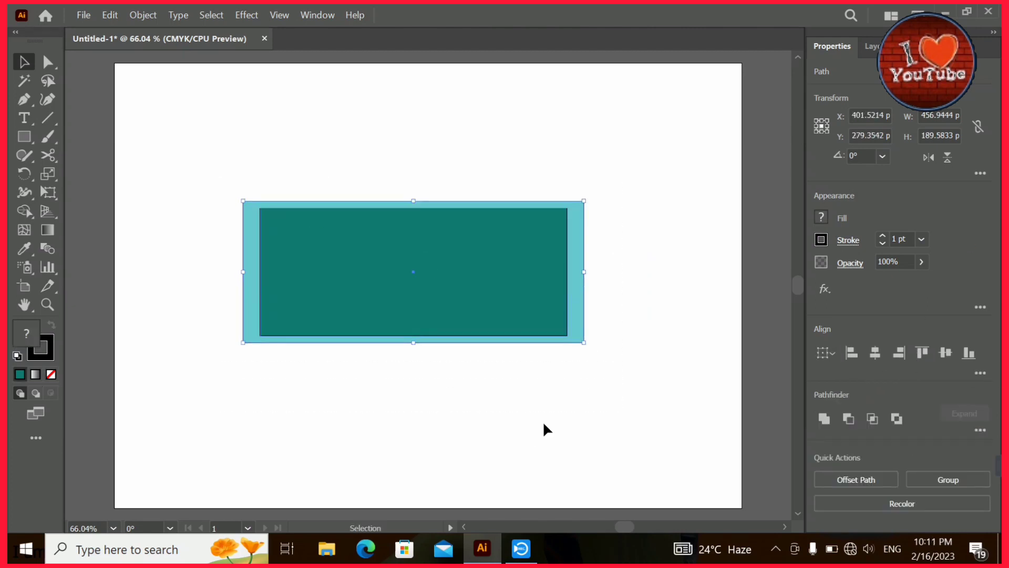
pyautogui.click(544, 421)
pyautogui.moveTo(187, 169); pyautogui.dragTo(641, 376)
pyautogui.hotkey('ctrl', 'g')
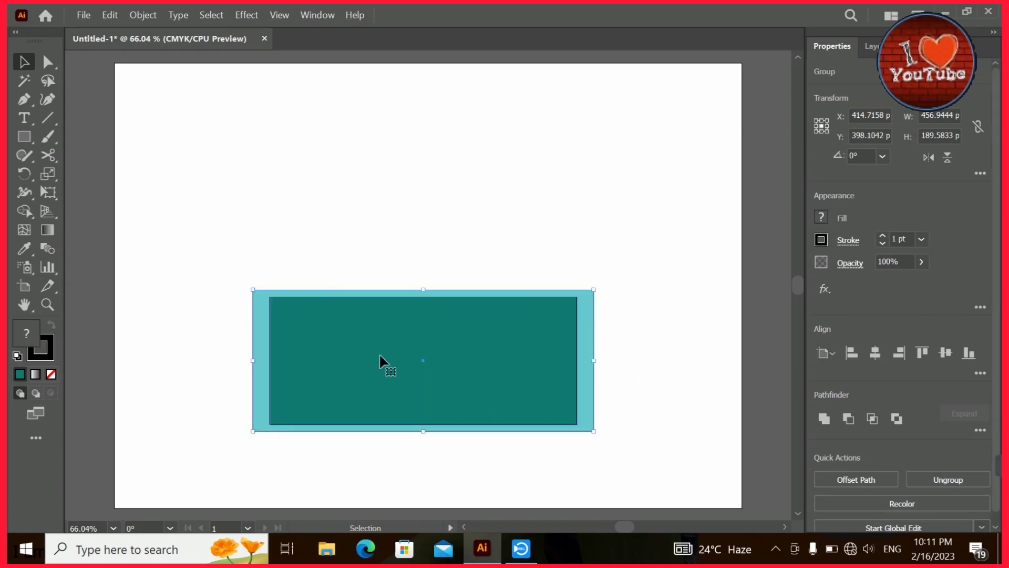
pyautogui.moveTo(379, 352); pyautogui.dragTo(343, 273)
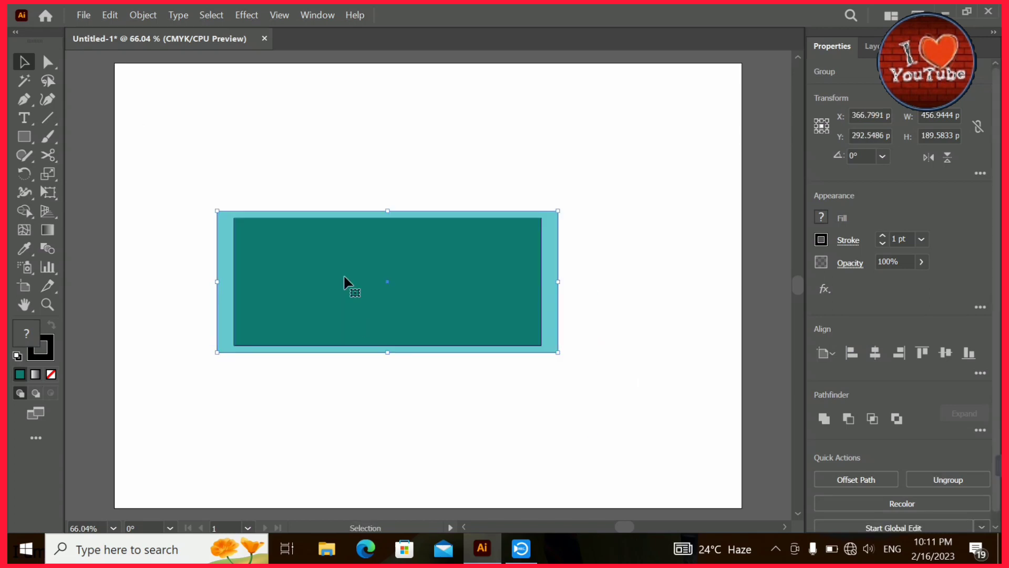
# - Inflate the grouped rectangles in 3D and Materials with Isometric Top rotation, then move the slab lower
pyautogui.click(322, 11)
pyautogui.click(484, 156)
pyautogui.click(818, 119)
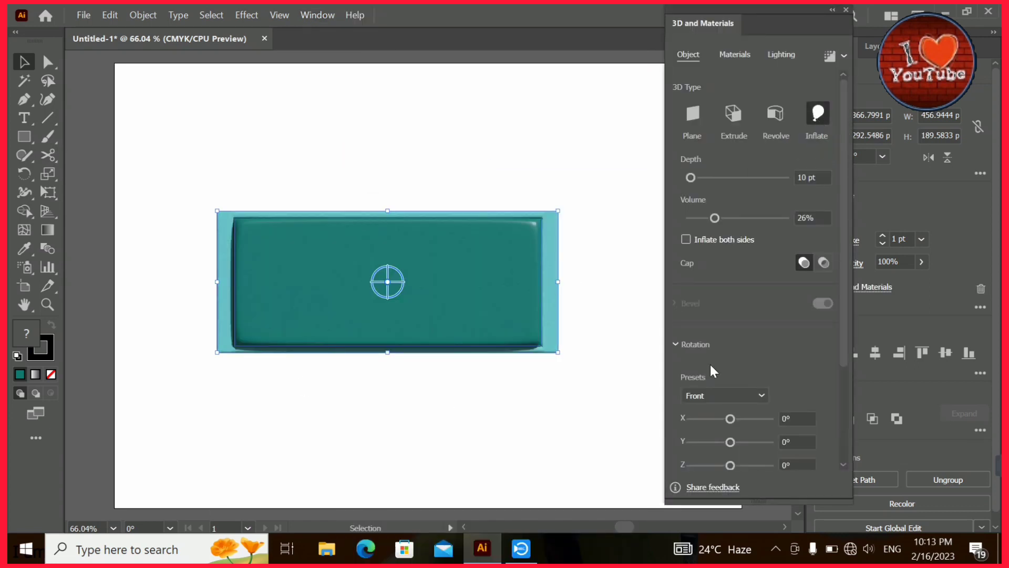
pyautogui.click(716, 396)
pyautogui.click(704, 362)
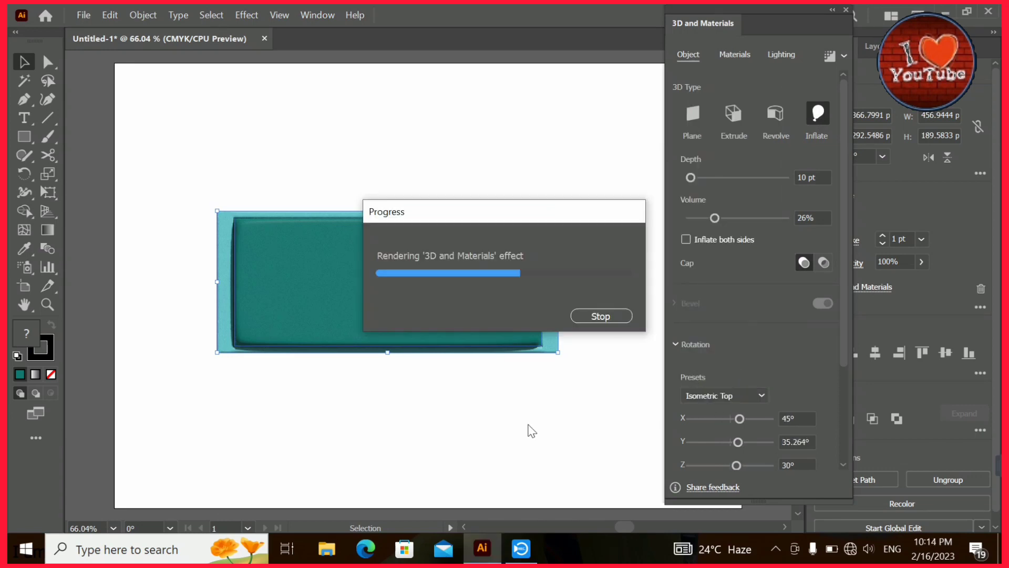
pyautogui.click(563, 402)
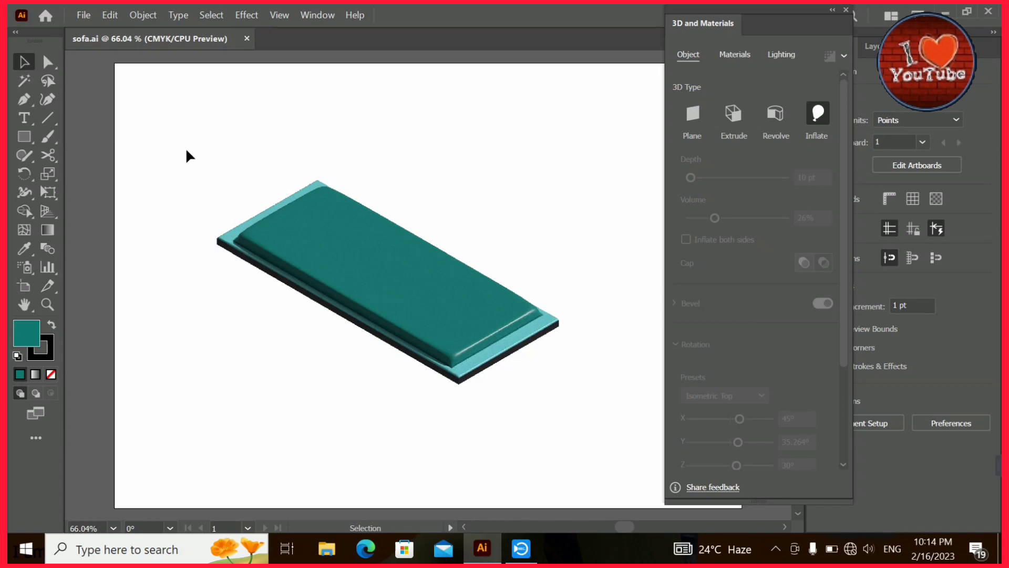
pyautogui.moveTo(475, 309); pyautogui.dragTo(486, 413)
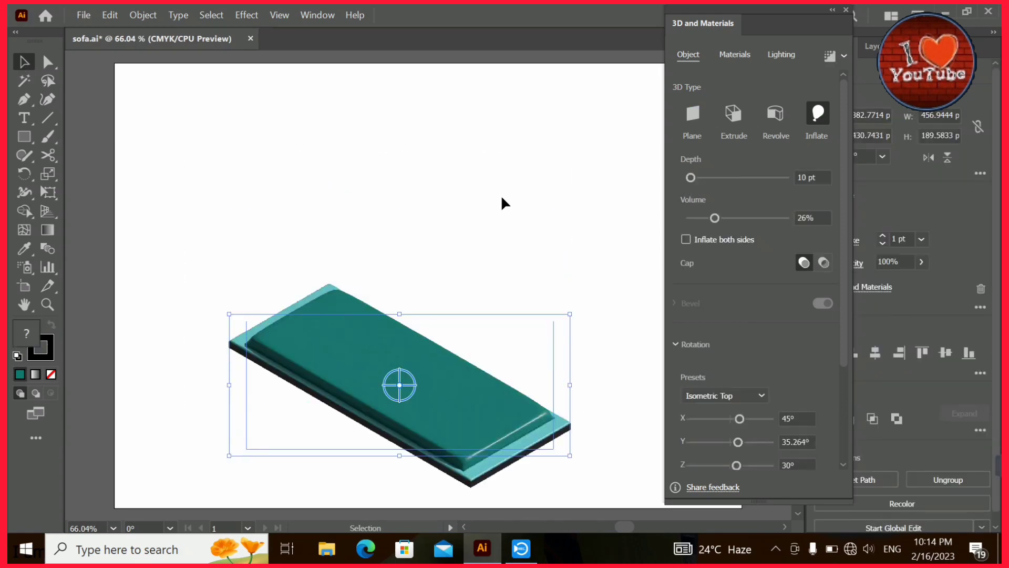
pyautogui.click(501, 195)
# - Give the tall rectangle a near-black teal 022D29 fill
pyautogui.press('m')
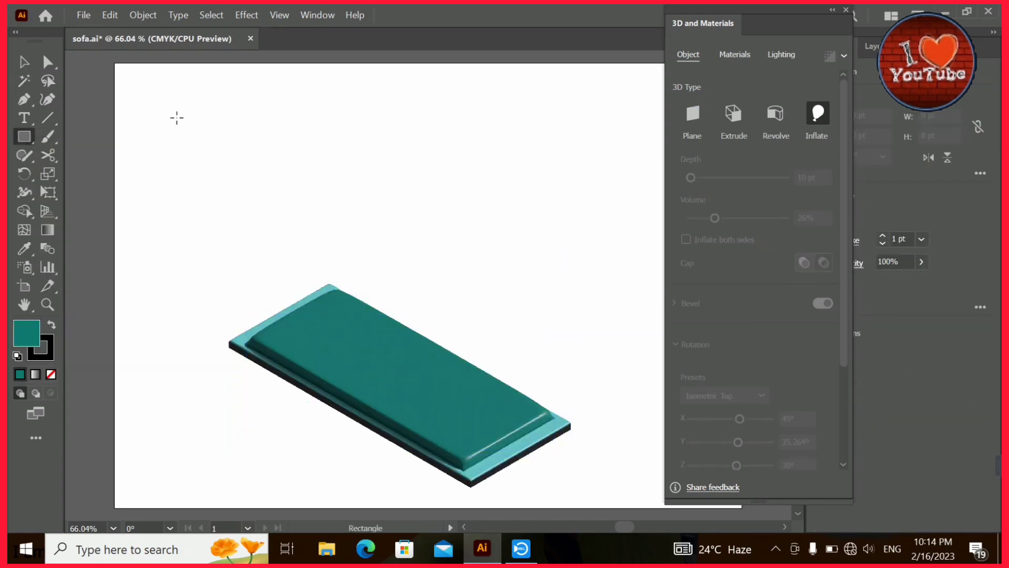
pyautogui.moveTo(177, 117); pyautogui.dragTo(267, 259)
pyautogui.hotkey('ctrl', 'z')
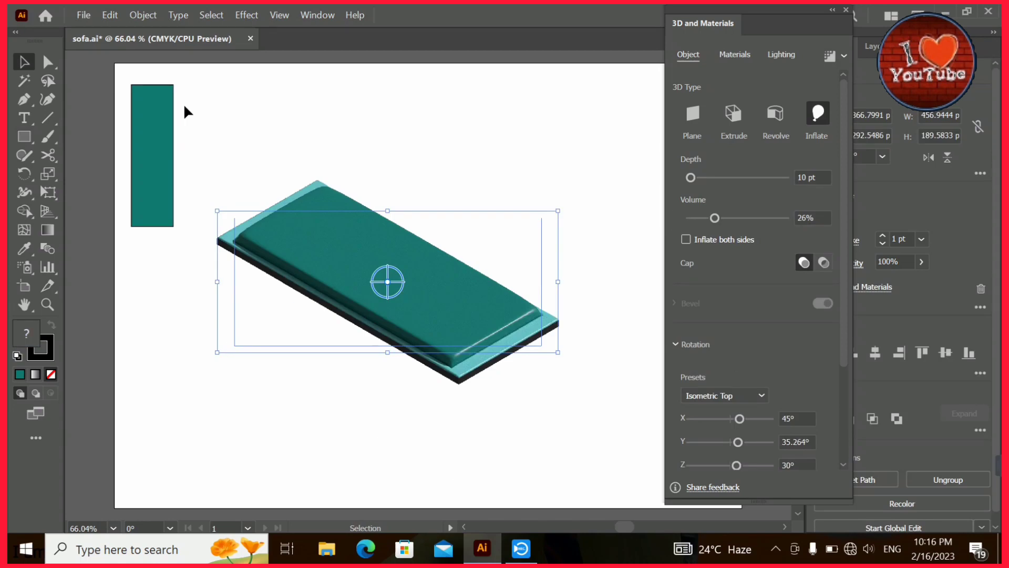
pyautogui.click(168, 128)
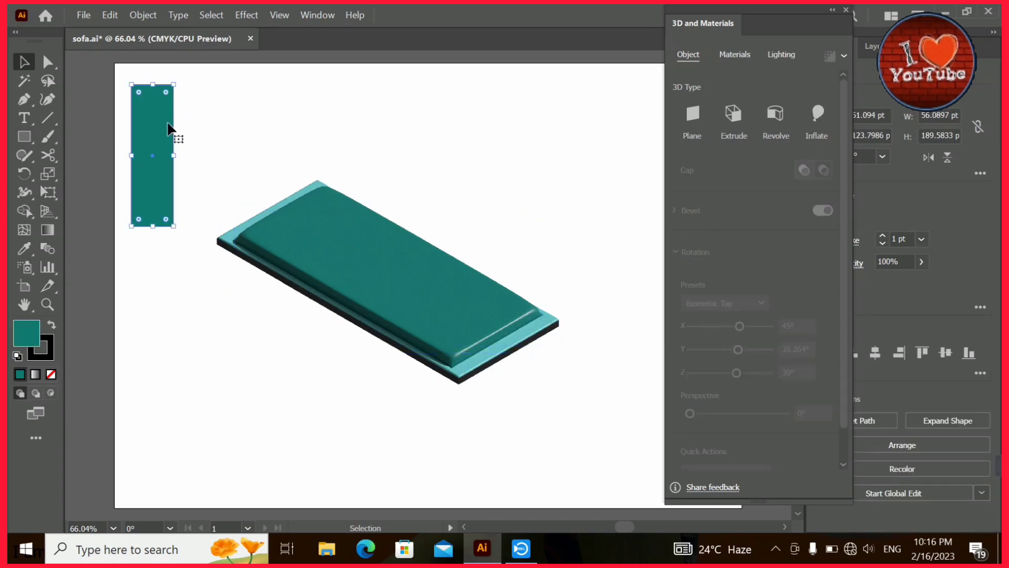
pyautogui.doubleClick(36, 327)
pyautogui.moveTo(492, 325); pyautogui.dragTo(492, 334)
pyautogui.click(669, 177)
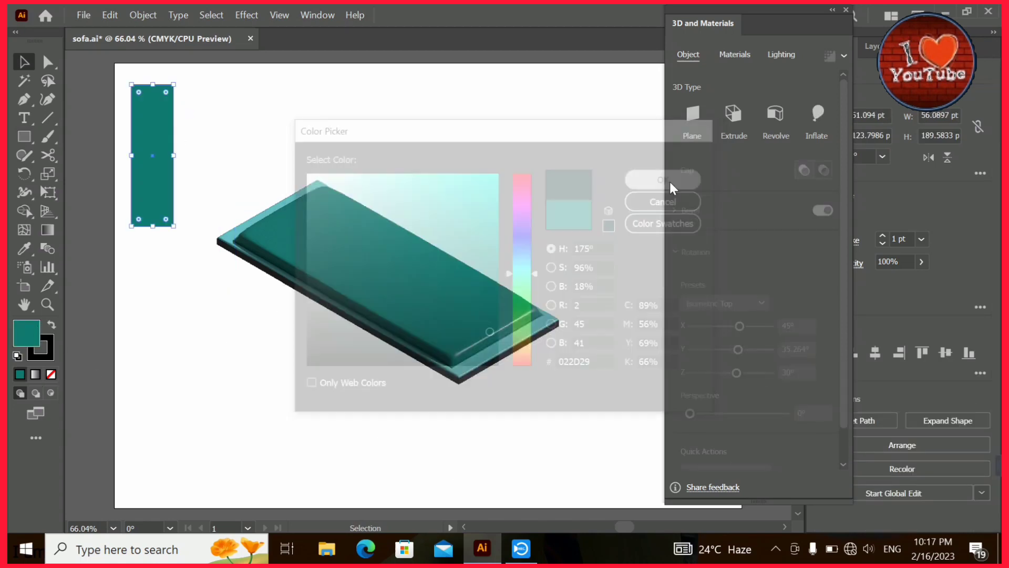
# - Place a wider copy to its right and apply 3D Inflate to the left rectangle
pyautogui.moveTo(154, 135); pyautogui.dragTo(203, 136)
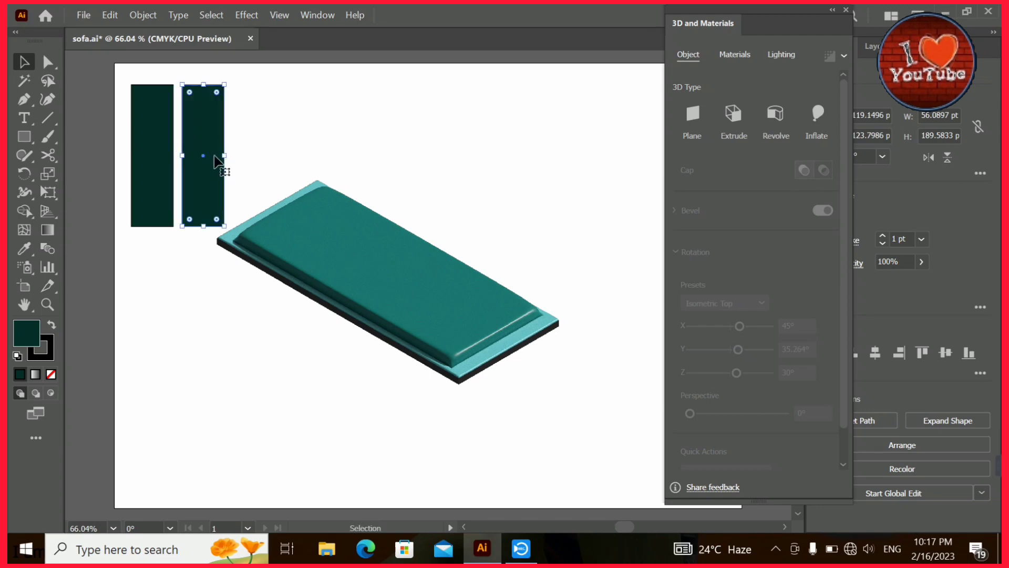
pyautogui.press('Delete')
pyautogui.click(151, 153)
pyautogui.moveTo(174, 155); pyautogui.dragTo(231, 162)
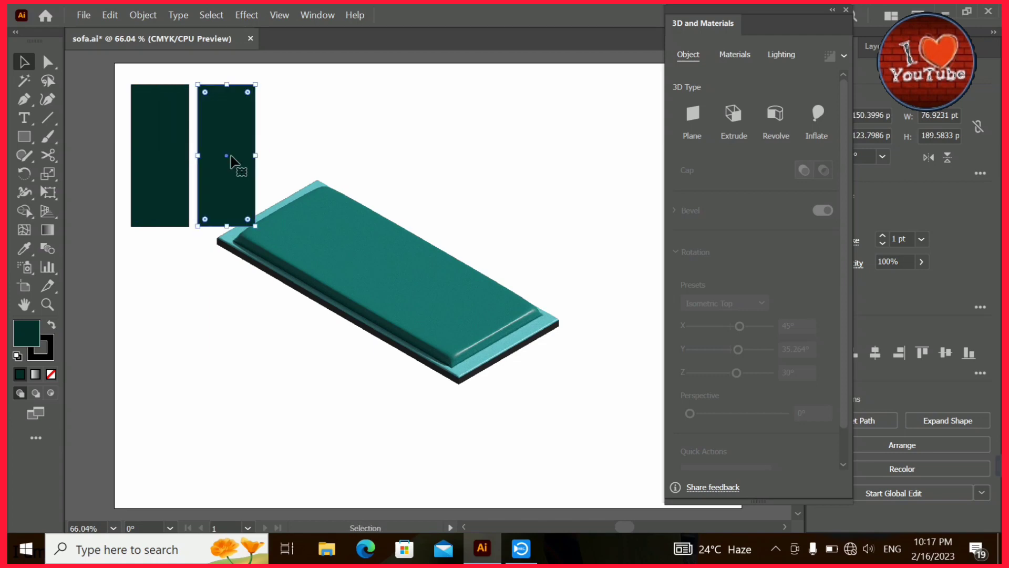
pyautogui.click(311, 113)
pyautogui.click(157, 153)
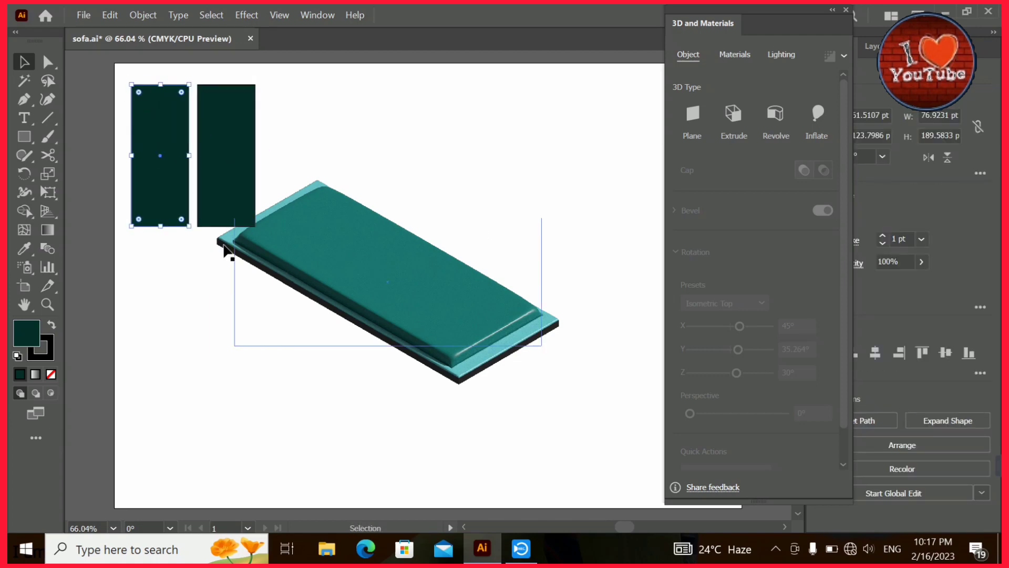
pyautogui.click(813, 116)
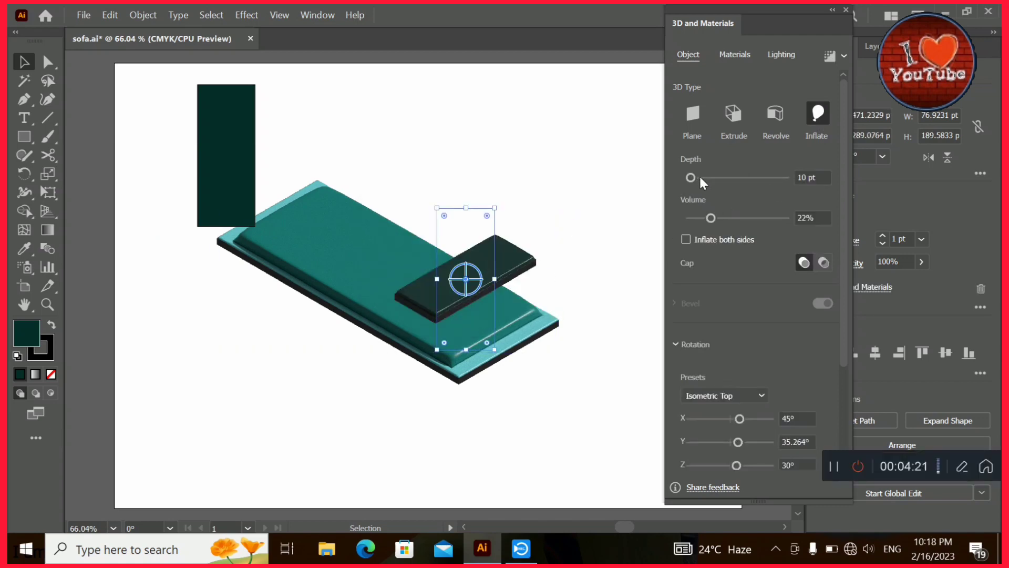
# - Set the inflated dark box's depth to 60 pt
pyautogui.moveTo(690, 176); pyautogui.dragTo(701, 178)
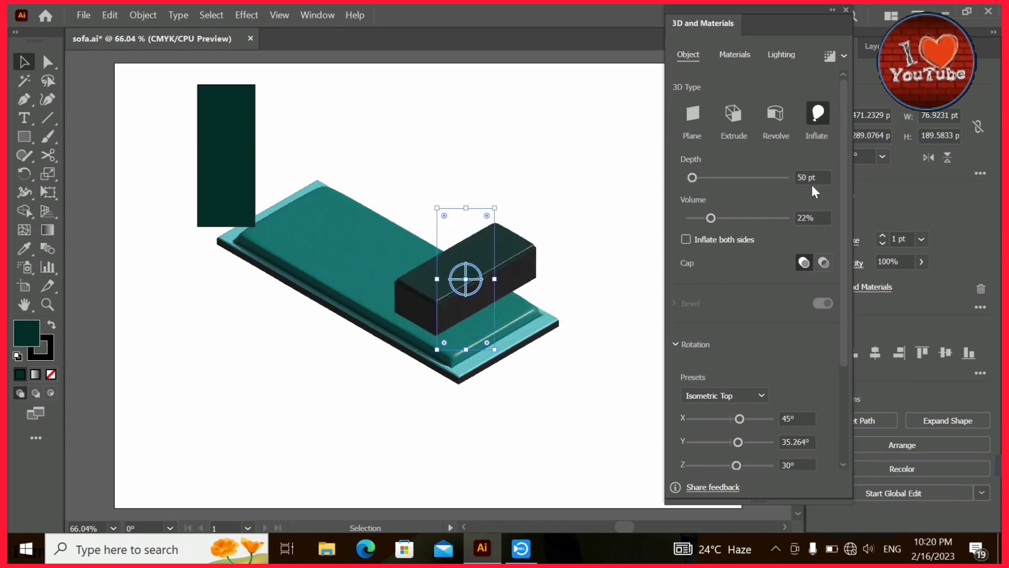
pyautogui.doubleClick(804, 177)
pyautogui.write('60')
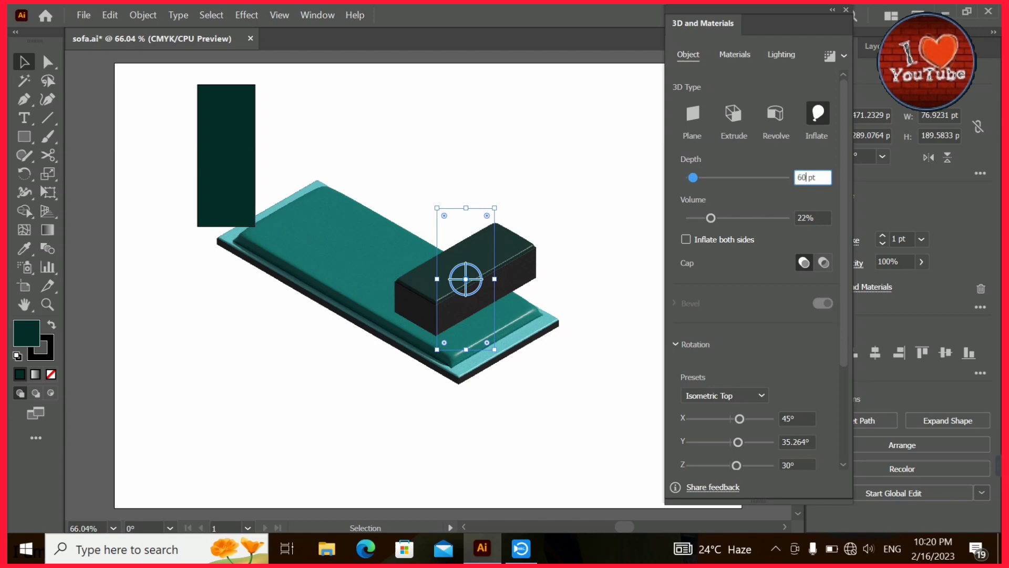
pyautogui.press('Return')
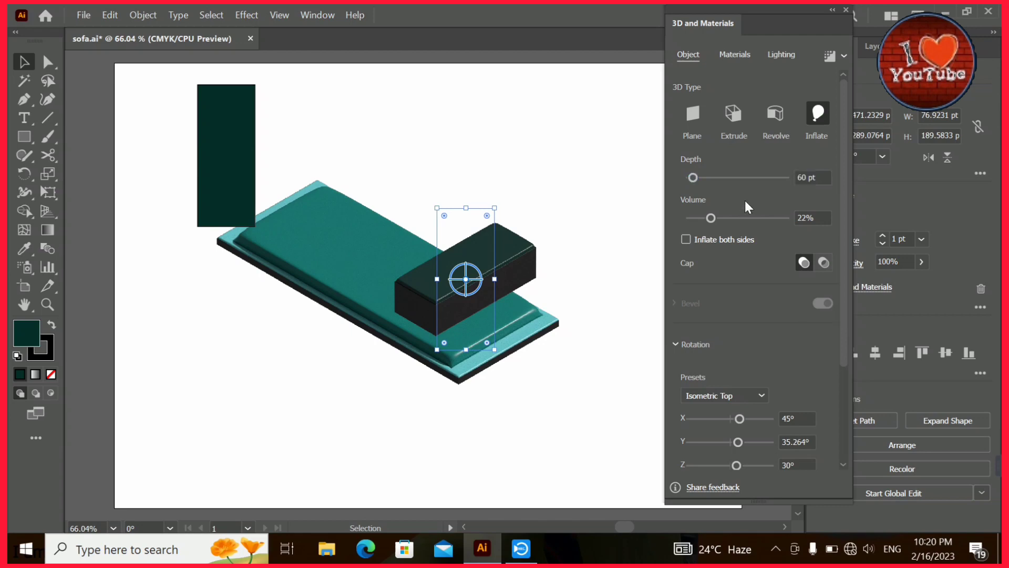
# - Move the dark box onto the seat's left end and nudge it into place as the left armrest
pyautogui.moveTo(511, 268); pyautogui.dragTo(349, 212)
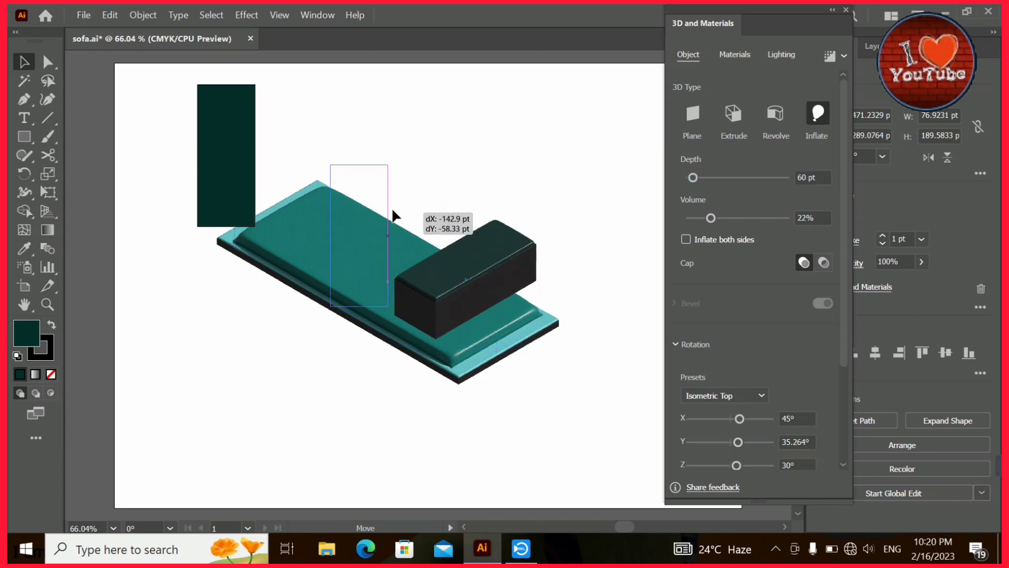
pyautogui.moveTo(245, 109); pyautogui.dragTo(618, 121)
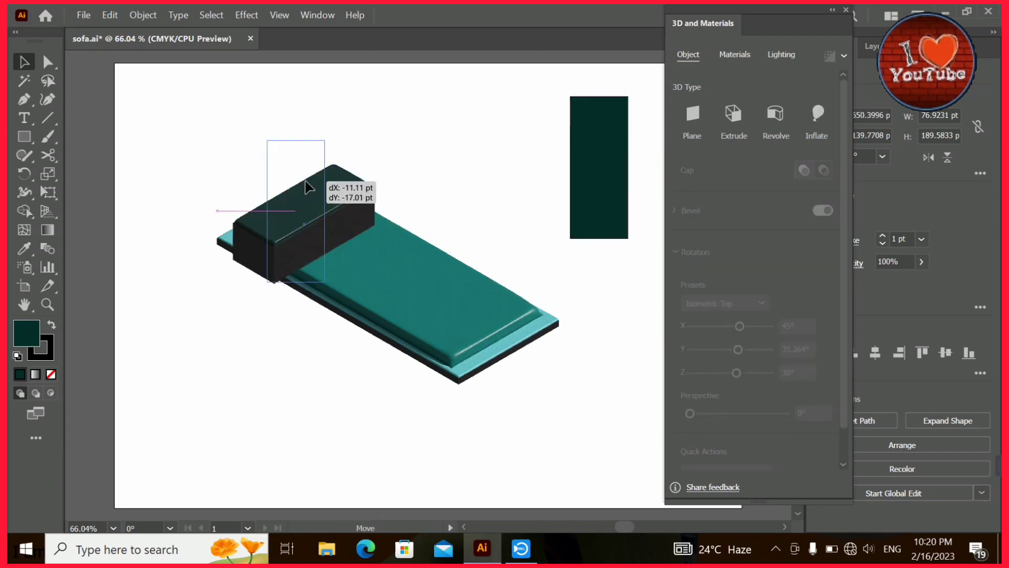
pyautogui.moveTo(341, 205); pyautogui.dragTo(310, 181)
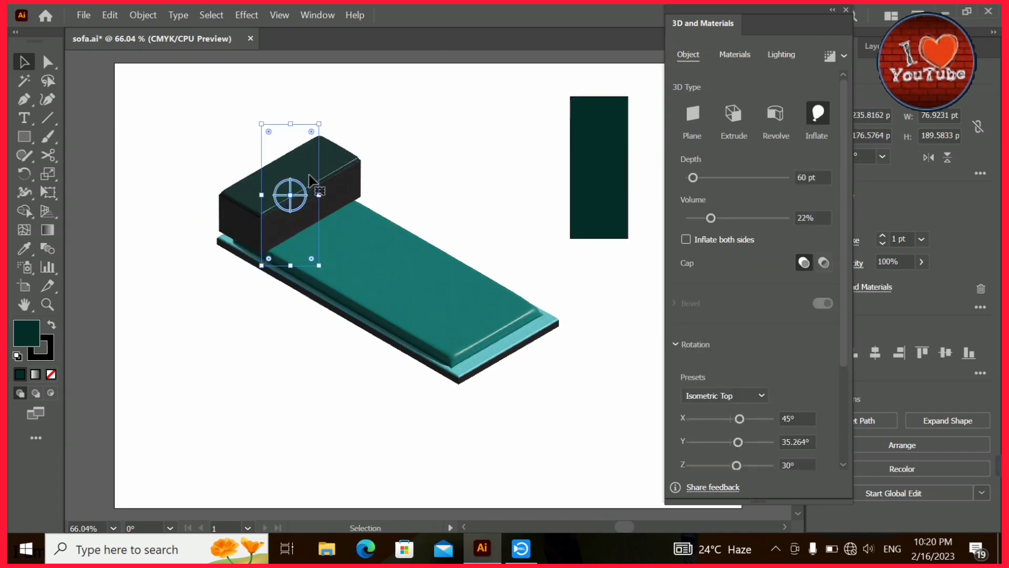
pyautogui.press('z')
pyautogui.moveTo(192, 161); pyautogui.dragTo(316, 297)
pyautogui.click(23, 63)
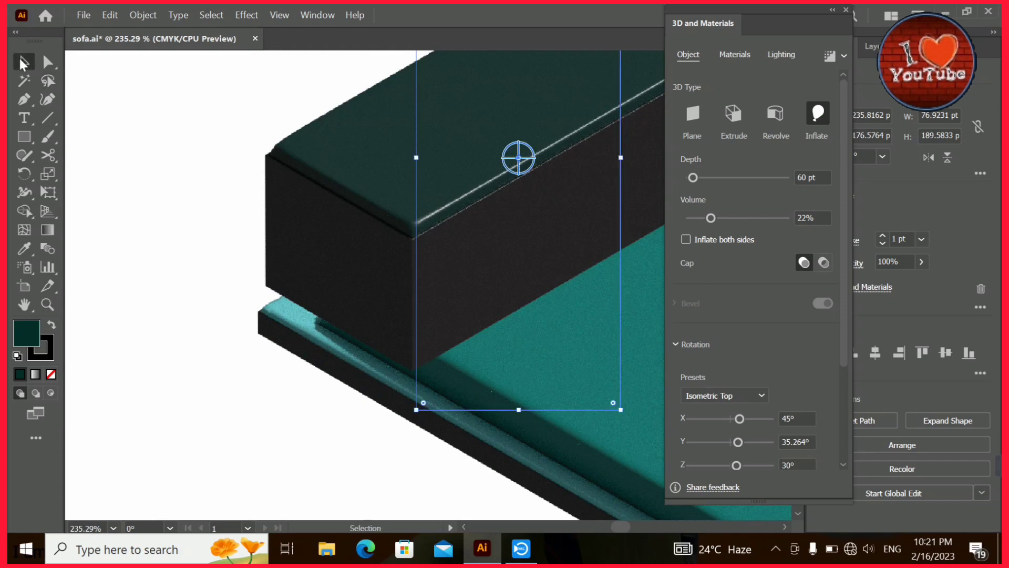
pyautogui.moveTo(479, 200); pyautogui.dragTo(480, 226)
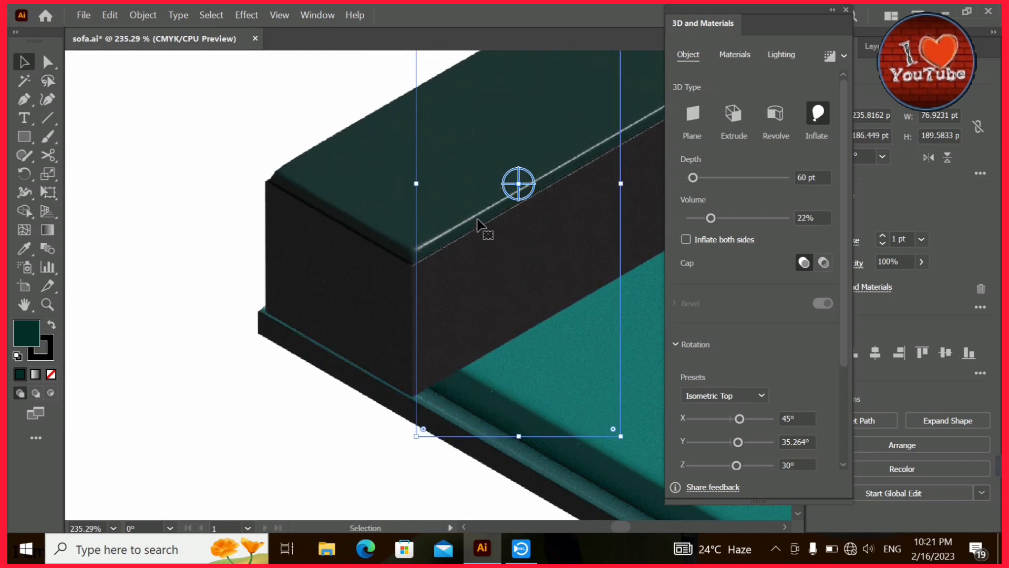
pyautogui.press('Left')
pyautogui.press('Left')
pyautogui.press('Down')
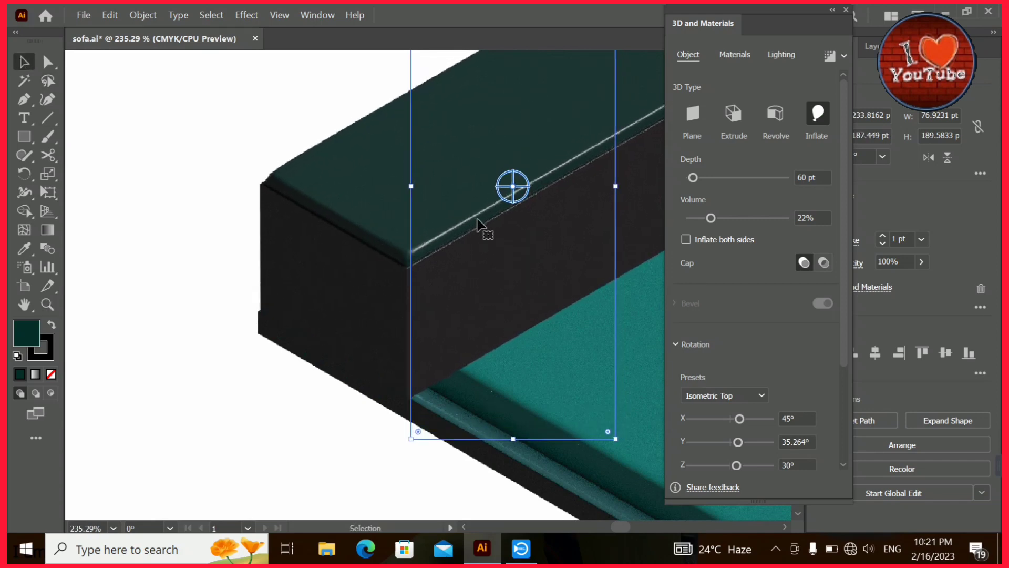
pyautogui.press('Left')
pyautogui.click(213, 326)
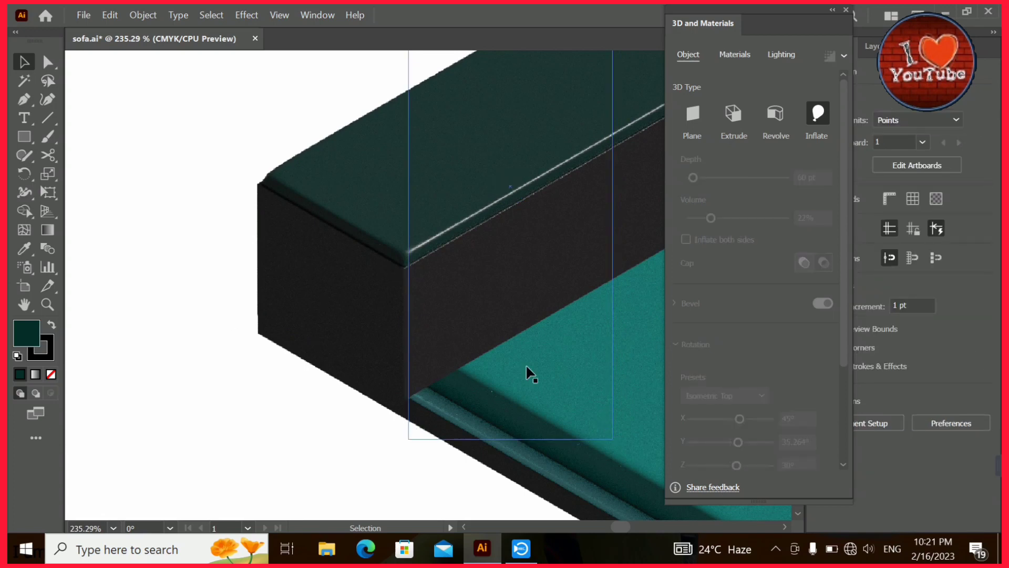
# - Duplicate the armrest onto the right end of the seat
pyautogui.press('z')
pyautogui.keyDown('alt'); pyautogui.click(522, 304); pyautogui.keyUp('alt')
pyautogui.keyDown('alt'); pyautogui.click(543, 270); pyautogui.keyUp('alt')
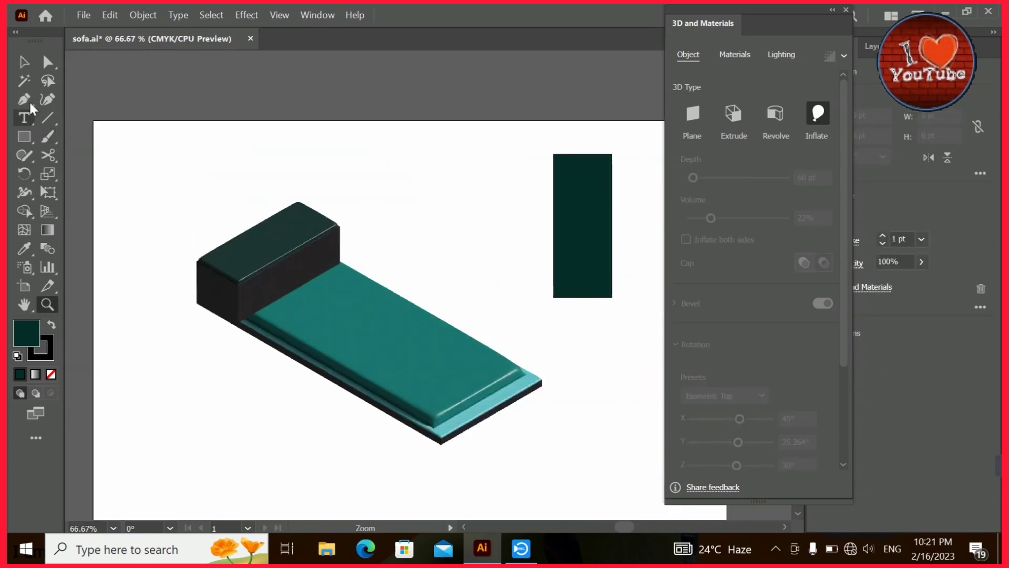
pyautogui.click(23, 61)
pyautogui.click(578, 223)
pyautogui.moveTo(594, 191)
pyautogui.mouseDown()
pyautogui.moveTo(432, 310)
pyautogui.moveTo(459, 319)
pyautogui.mouseUp()
# - Arrow-nudge the right armrest until it sits squarely on the seat's right end
pyautogui.press('z')
pyautogui.moveTo(332, 247); pyautogui.dragTo(579, 471)
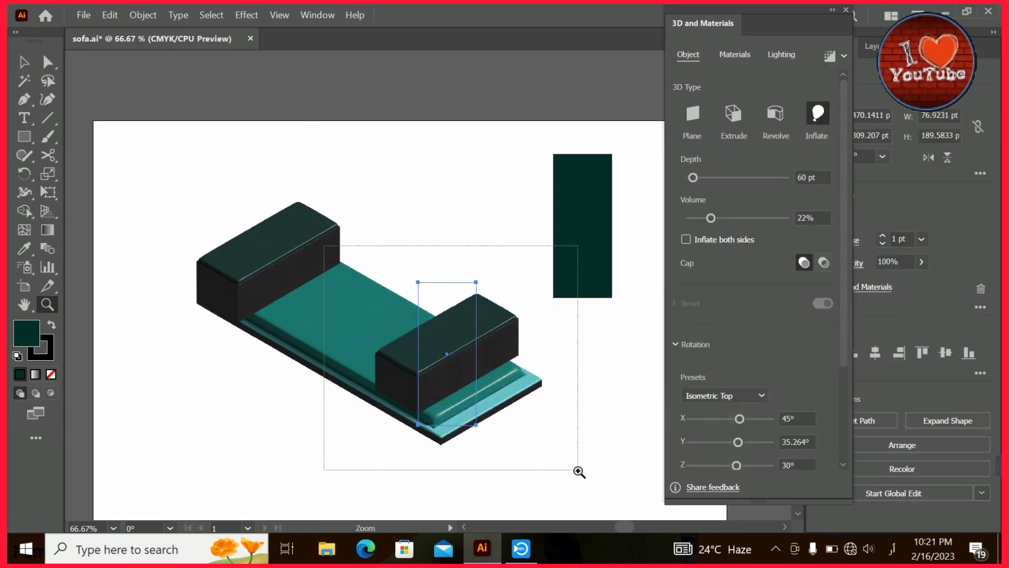
pyautogui.press('Down')
pyautogui.press('Down')
pyautogui.press('Down')
pyautogui.press('Down')
pyautogui.press('Down')
pyautogui.press('Down')
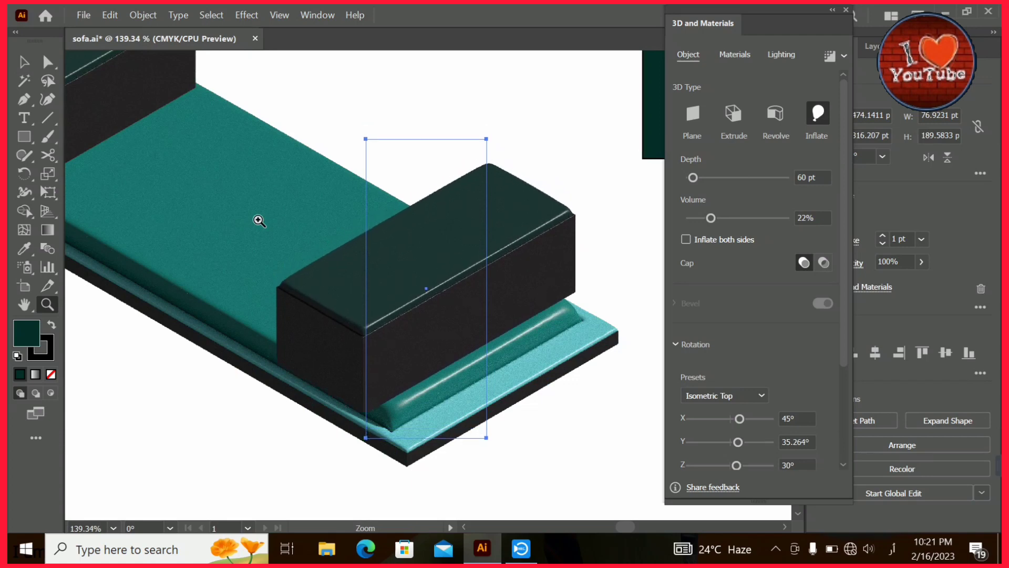
pyautogui.press('Down')
pyautogui.press('Down')
pyautogui.press('Down')
pyautogui.press('Down')
pyautogui.press('Down')
pyautogui.press('Down')
pyautogui.press('Right')
pyautogui.press('Right')
pyautogui.press('Right')
pyautogui.press('Right')
pyautogui.press('Right')
pyautogui.press('Right')
pyautogui.press('Right')
pyautogui.press('Right')
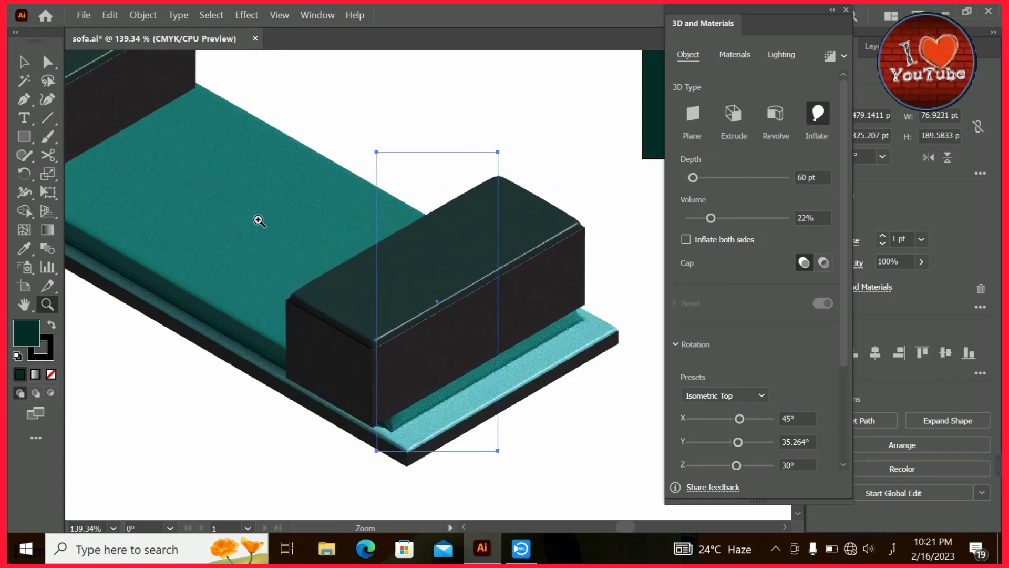
pyautogui.press('Right')
pyautogui.press('Right')
pyautogui.press('Right')
pyautogui.press('Right')
pyautogui.press('Right')
pyautogui.press('Right')
pyautogui.press('Right')
pyautogui.press('Right')
pyautogui.press('Right')
pyautogui.press('Right')
pyautogui.press('Right')
pyautogui.press('Right')
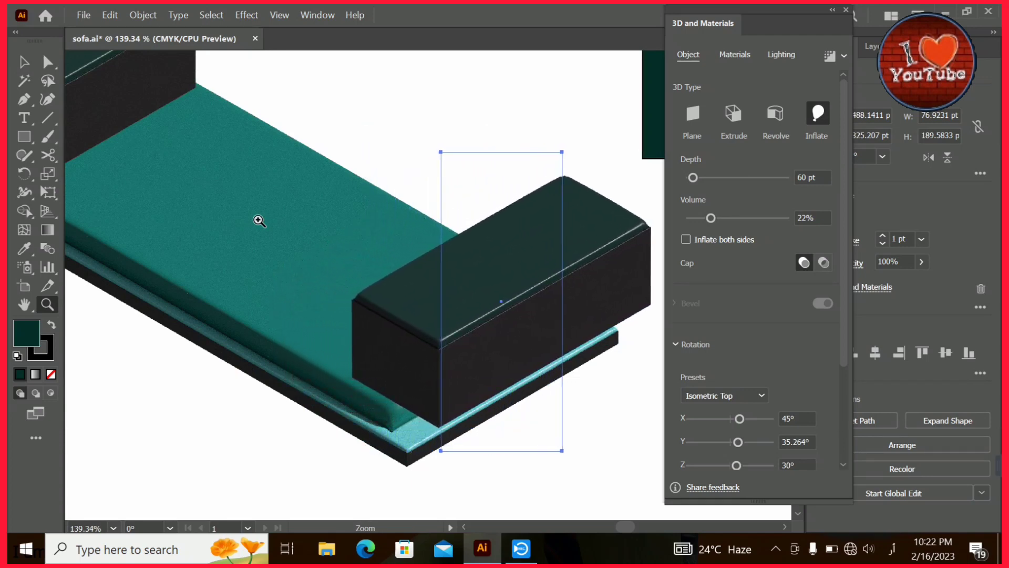
pyautogui.press('Right')
pyautogui.press('Right')
pyautogui.press('Right')
pyautogui.press('Right')
pyautogui.press('Right')
pyautogui.press('Down')
pyautogui.press('Down')
pyautogui.press('Down')
pyautogui.press('Down')
pyautogui.press('Down')
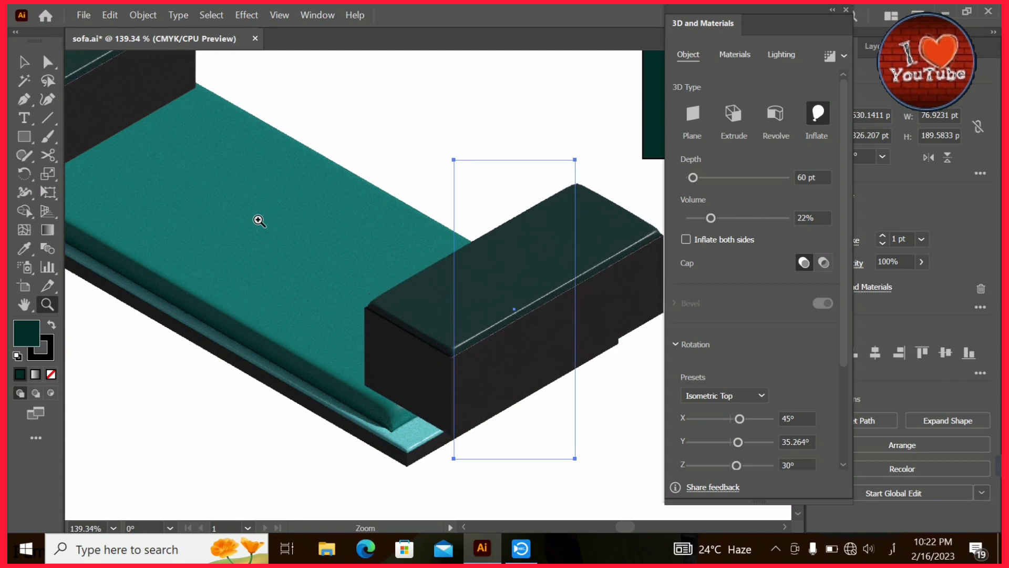
pyautogui.press('Down')
pyautogui.press('Down')
pyautogui.press('Down')
pyautogui.press('Down')
pyautogui.press('Down')
pyautogui.press('Down')
pyautogui.press('Left')
pyautogui.press('Left')
pyautogui.press('Left')
pyautogui.press('Left')
pyautogui.press('Left')
pyautogui.press('Left')
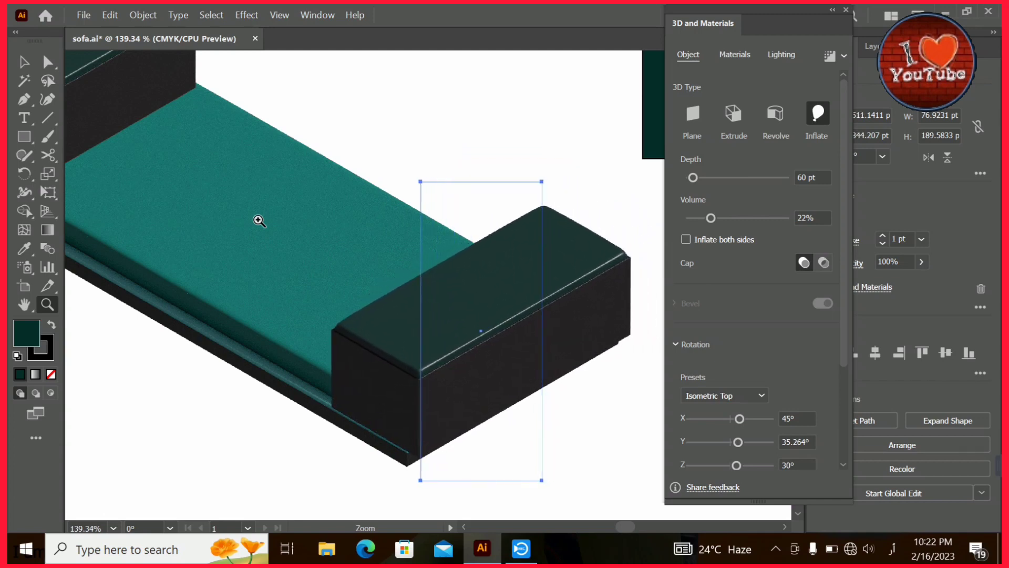
pyautogui.press('Left')
pyautogui.press('Left')
pyautogui.press('Left')
pyautogui.press('Left')
pyautogui.press('Down')
pyautogui.press('Up')
pyautogui.press('Up')
pyautogui.press('Up')
pyautogui.press('Left')
pyautogui.press('Left')
pyautogui.press('Left')
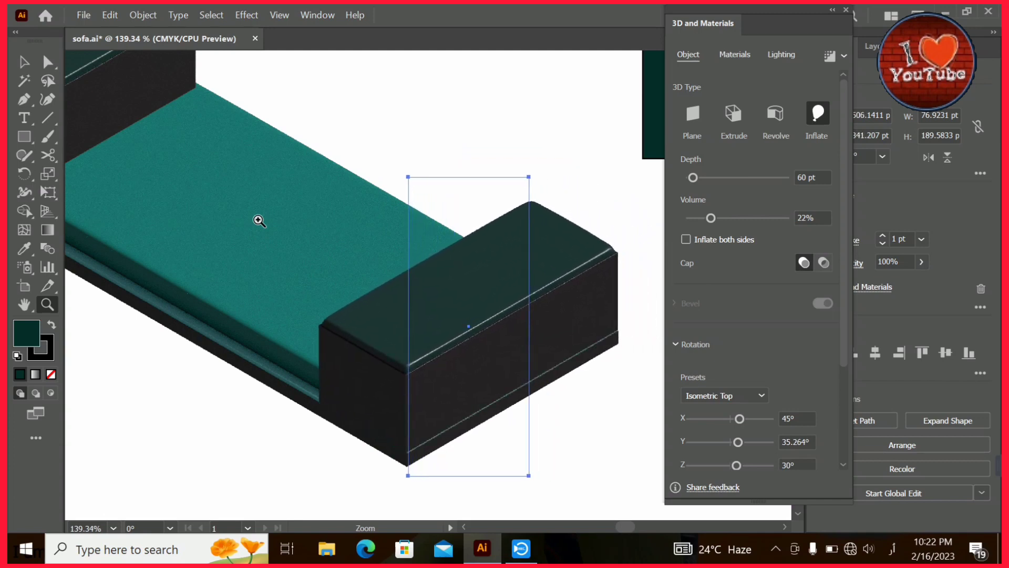
pyautogui.press('Right')
pyautogui.press('Up')
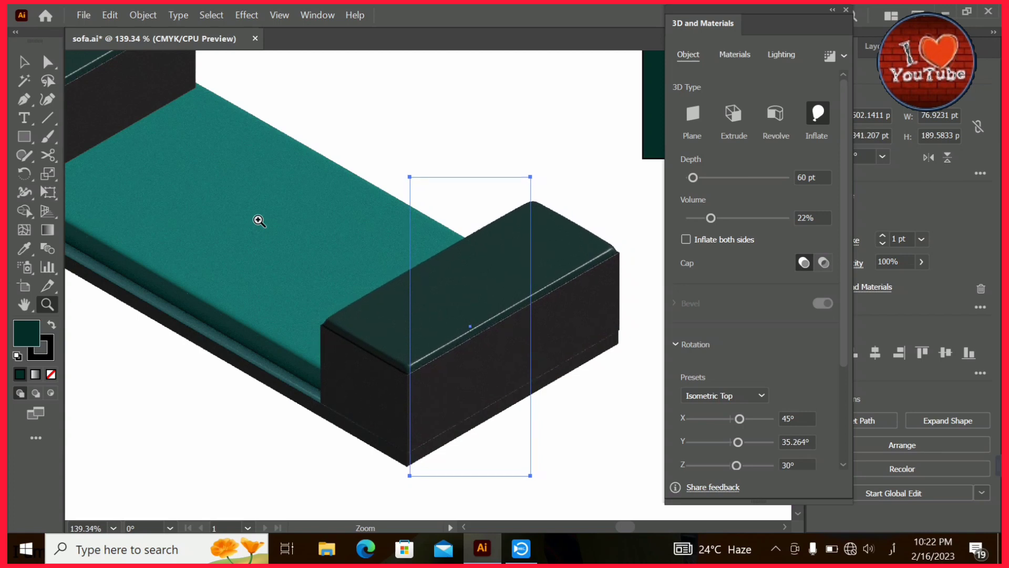
pyautogui.press('Down')
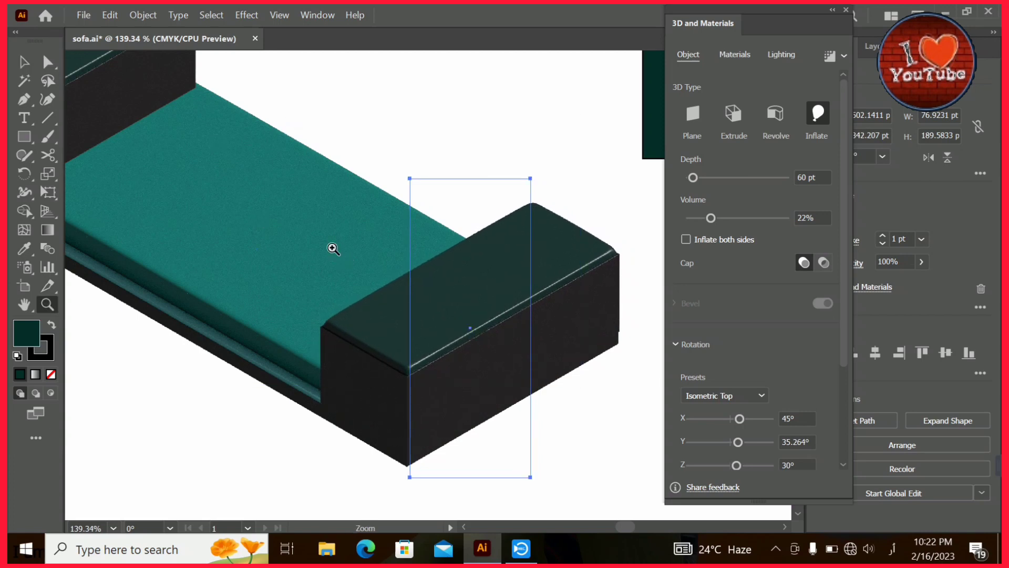
pyautogui.keyDown('alt'); pyautogui.click(316, 242); pyautogui.keyUp('alt')
pyautogui.click(21, 64)
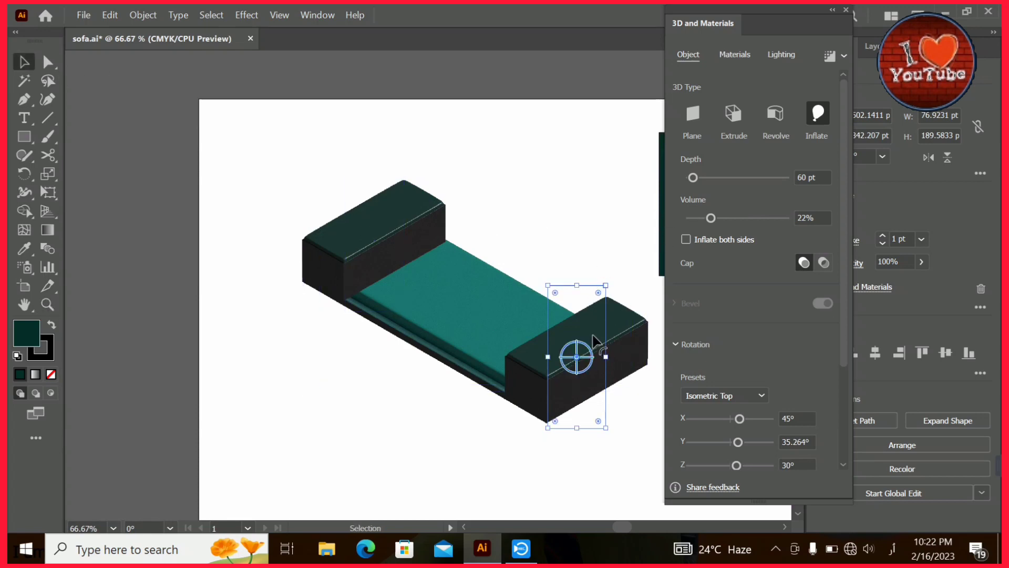
# - Duplicate the right armrest above the sofa and rotate the copy to lie lengthwise
pyautogui.moveTo(593, 341); pyautogui.dragTo(564, 142)
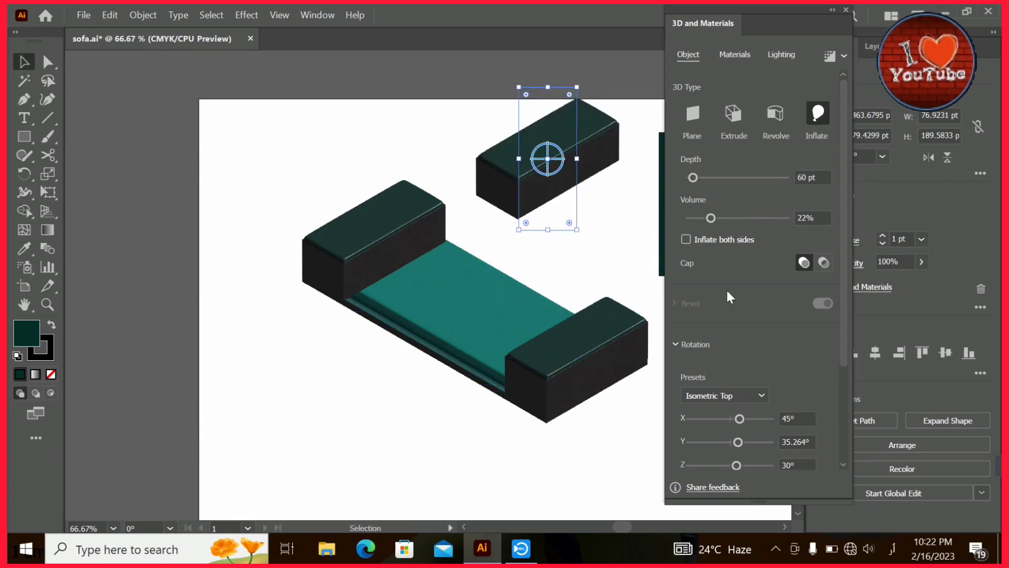
pyautogui.click(724, 395)
pyautogui.click(740, 330)
pyautogui.hotkey('ctrl', 'z')
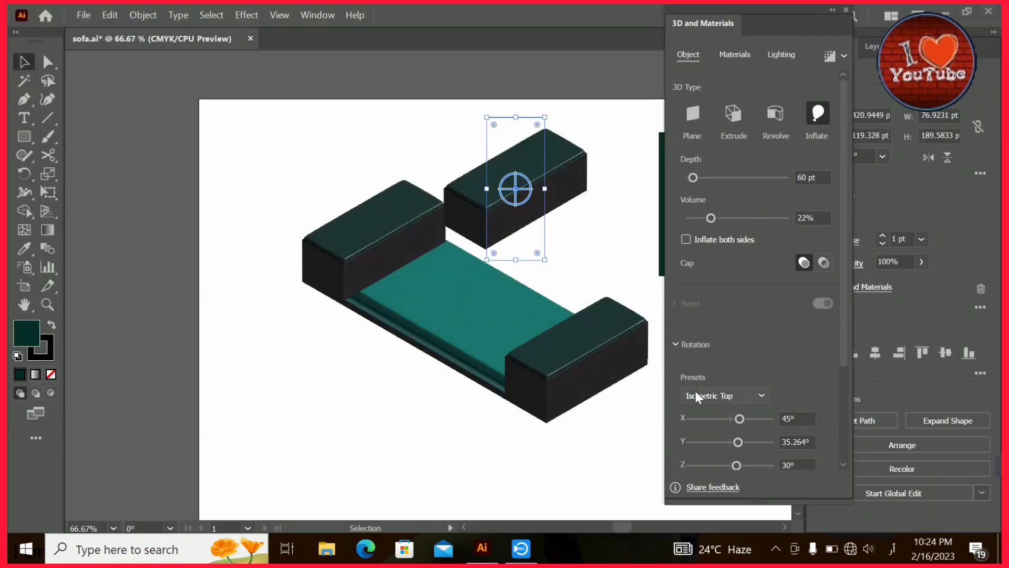
pyautogui.moveTo(553, 115)
pyautogui.mouseDown()
pyautogui.moveTo(575, 224)
pyautogui.moveTo(549, 237)
pyautogui.mouseUp()
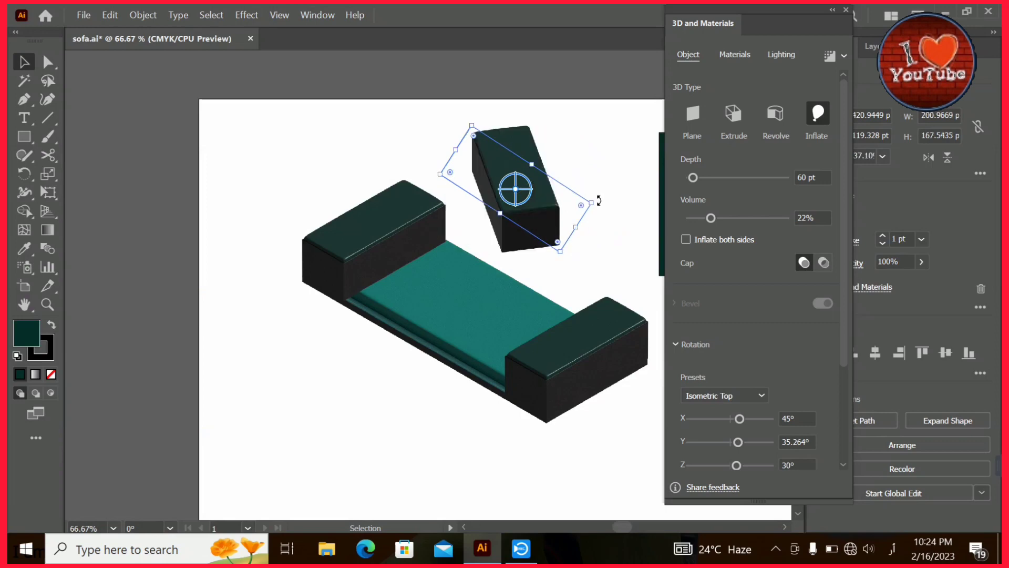
pyautogui.moveTo(597, 204); pyautogui.dragTo(600, 180)
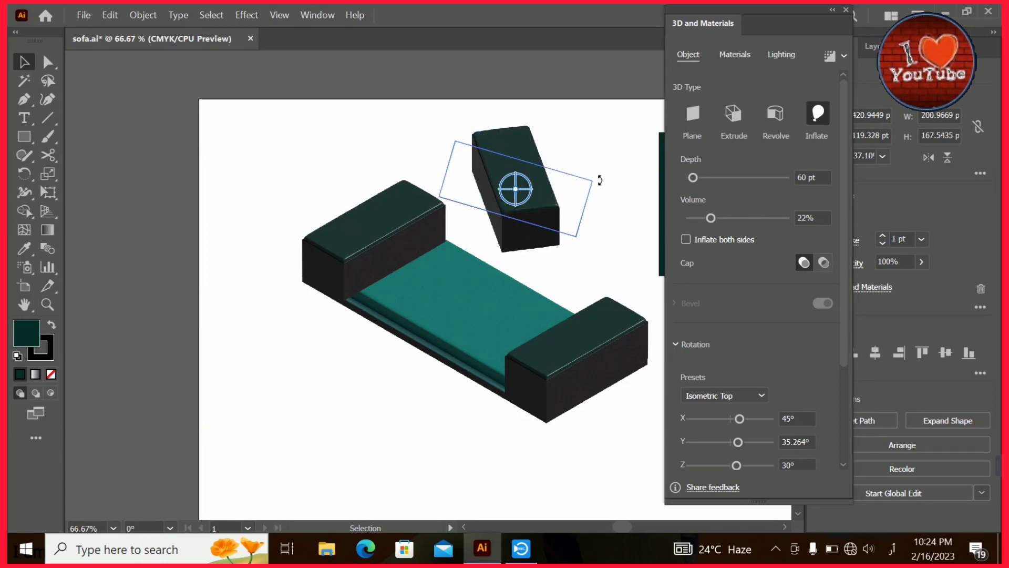
# - Move and nudge the rotated copy along the sofa's back, against the left armrest
pyautogui.moveTo(557, 150); pyautogui.dragTo(568, 223)
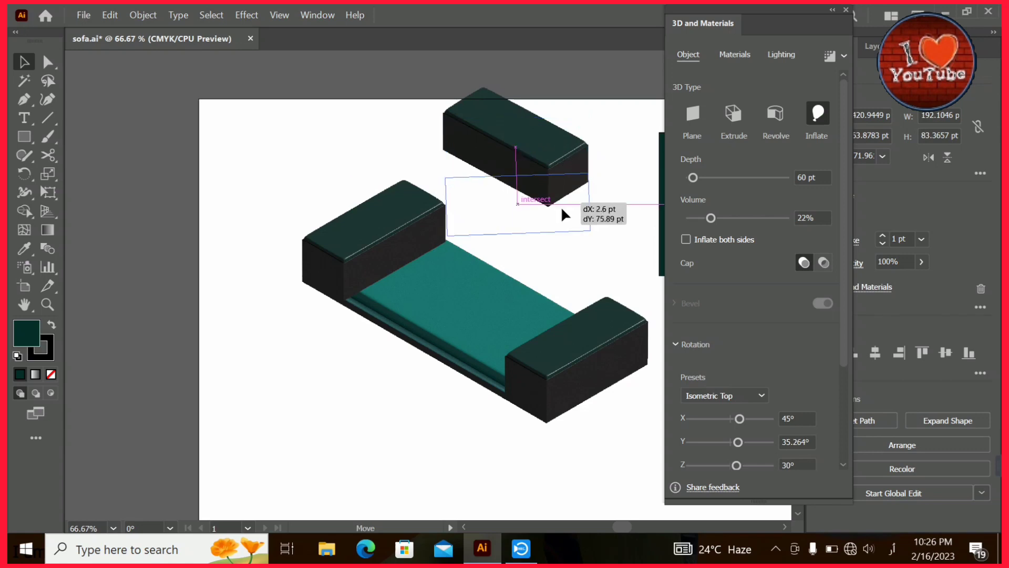
pyautogui.press('Down')
pyautogui.press('Down')
pyautogui.press('Down')
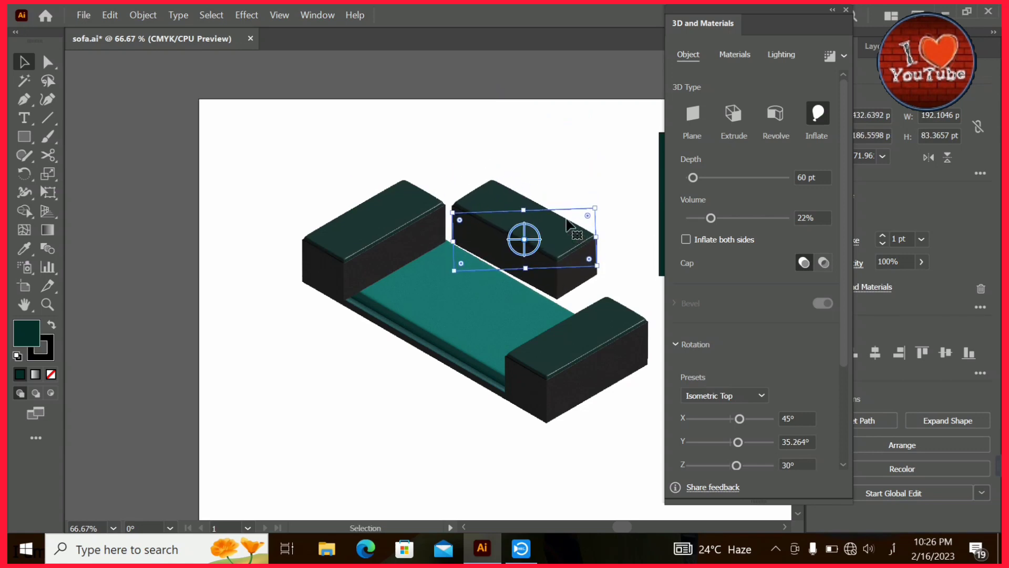
pyautogui.press('Left')
pyautogui.press('Left')
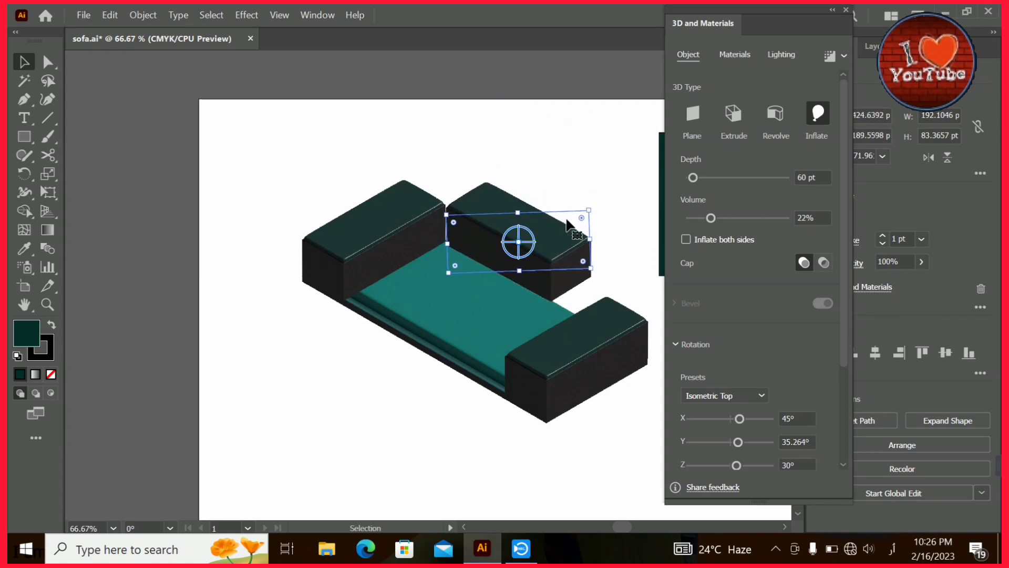
pyautogui.press('Left')
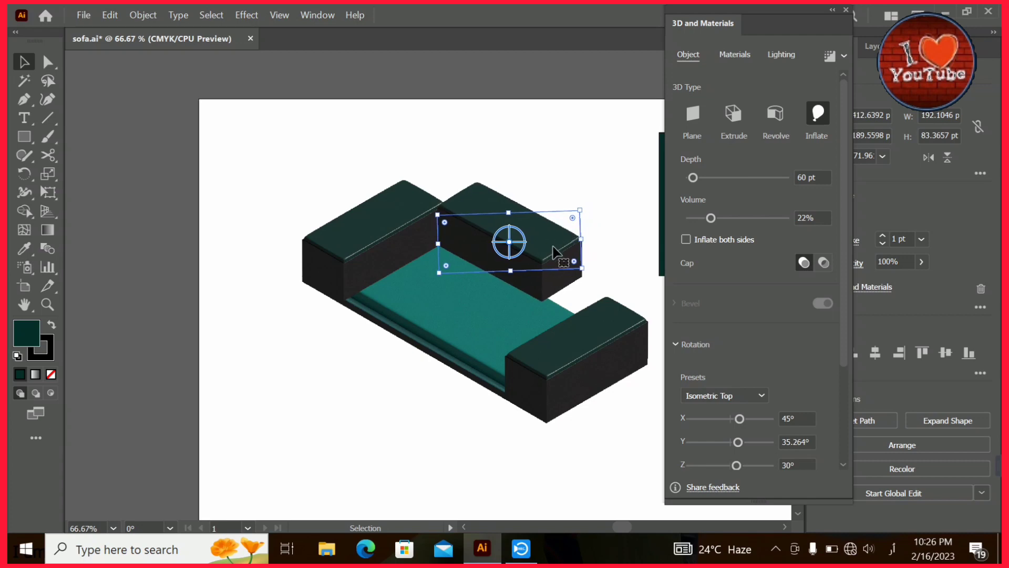
pyautogui.hotkey('shift', 'Left')
pyautogui.hotkey('shift', 'Left')
pyautogui.hotkey('shift', 'Left')
pyautogui.hotkey('shift', 'Left')
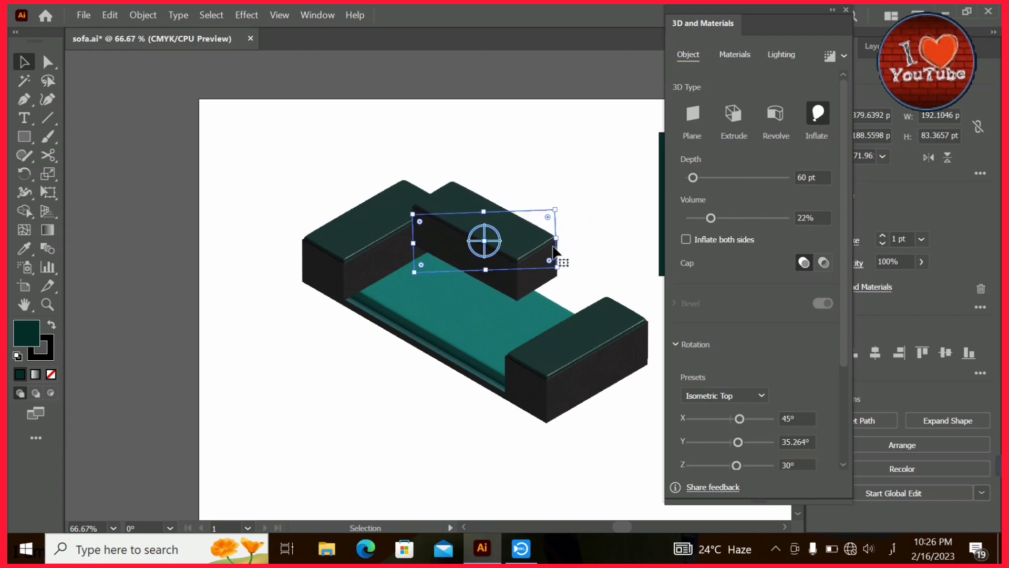
pyautogui.hotkey('shift', 'Up')
pyautogui.moveTo(520, 243); pyautogui.dragTo(500, 224)
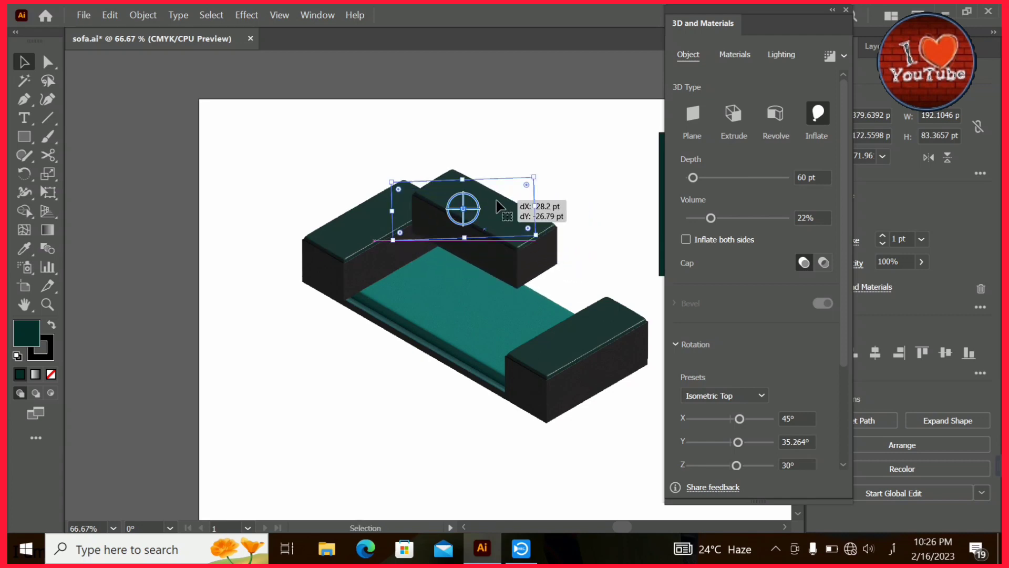
pyautogui.click(561, 222)
pyautogui.click(506, 211)
# - Send the back cushion behind the other sofa parts
pyautogui.press('z')
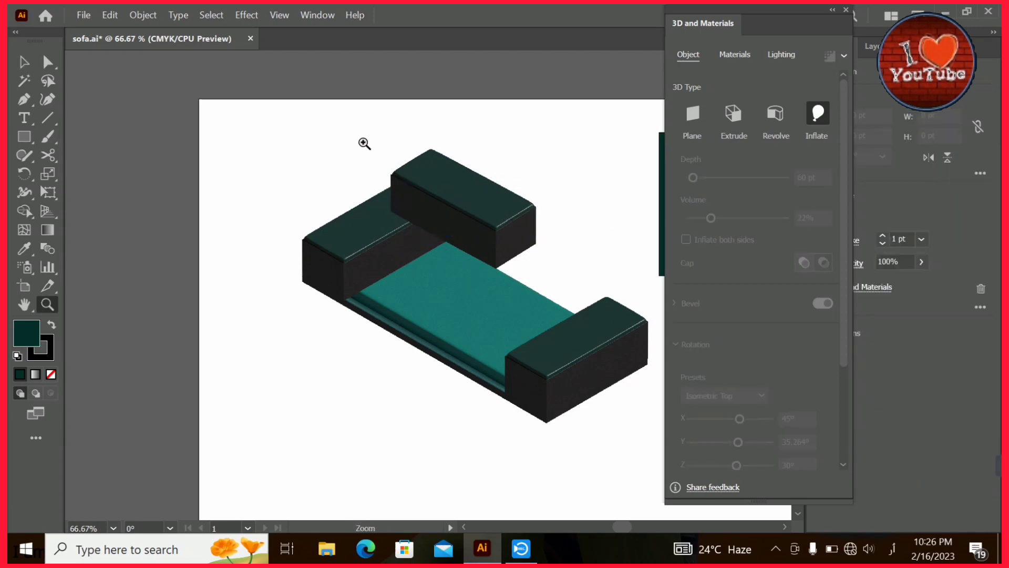
pyautogui.moveTo(364, 143); pyautogui.dragTo(654, 367)
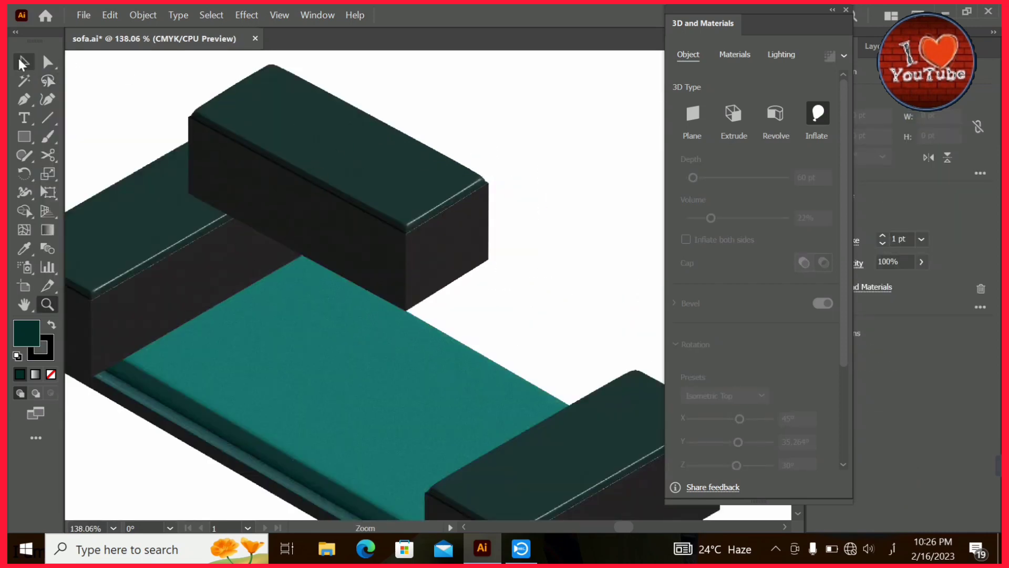
pyautogui.click(22, 63)
pyautogui.click(381, 159)
pyautogui.rightClick(383, 136)
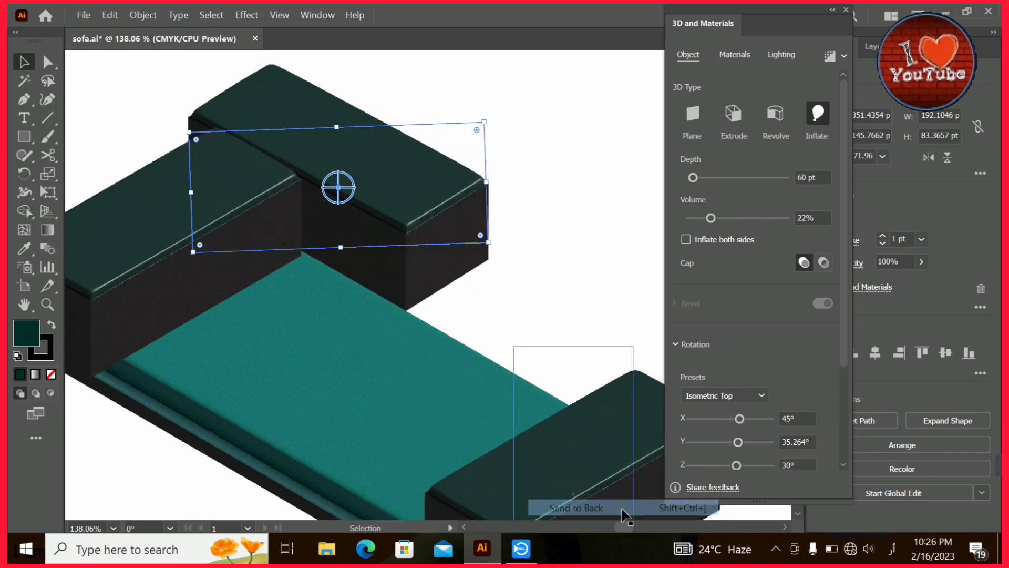
pyautogui.click(622, 510)
# - Nudge the cushion into place and stretch it rightward into a long backrest
pyautogui.moveTo(412, 175); pyautogui.dragTo(426, 185)
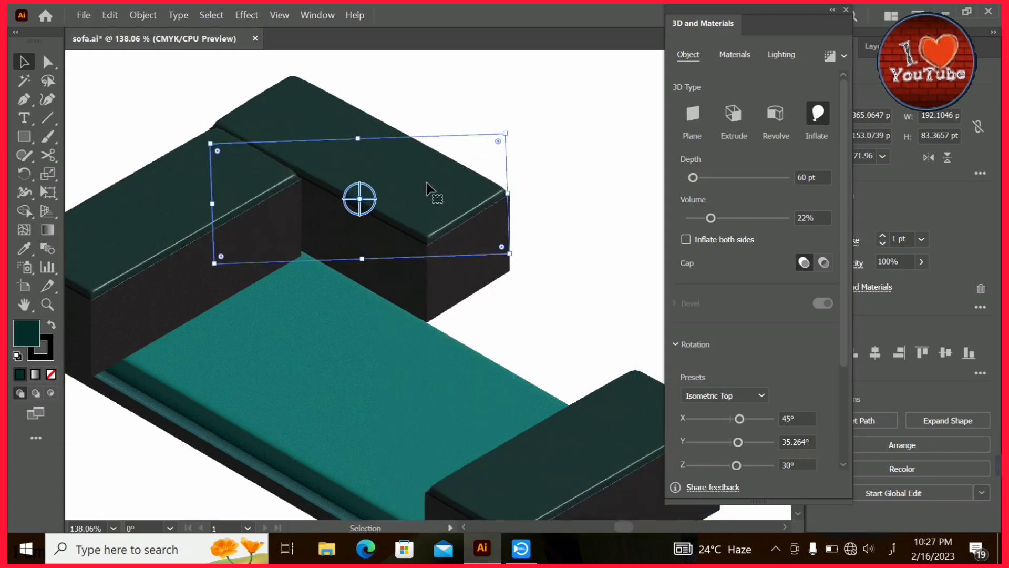
pyautogui.press('Down')
pyautogui.press('Right')
pyautogui.press('Down')
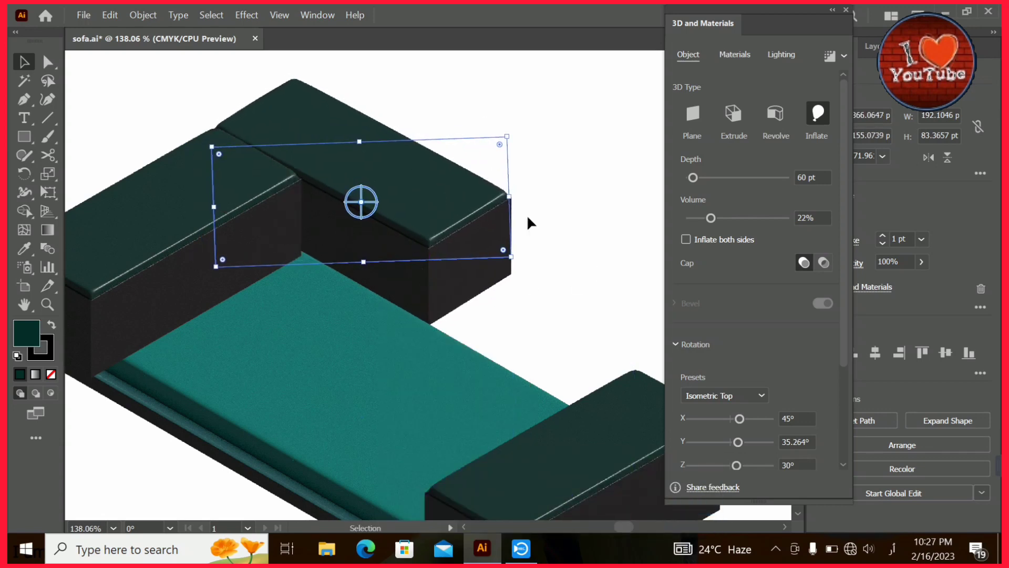
pyautogui.moveTo(510, 196); pyautogui.dragTo(515, 279)
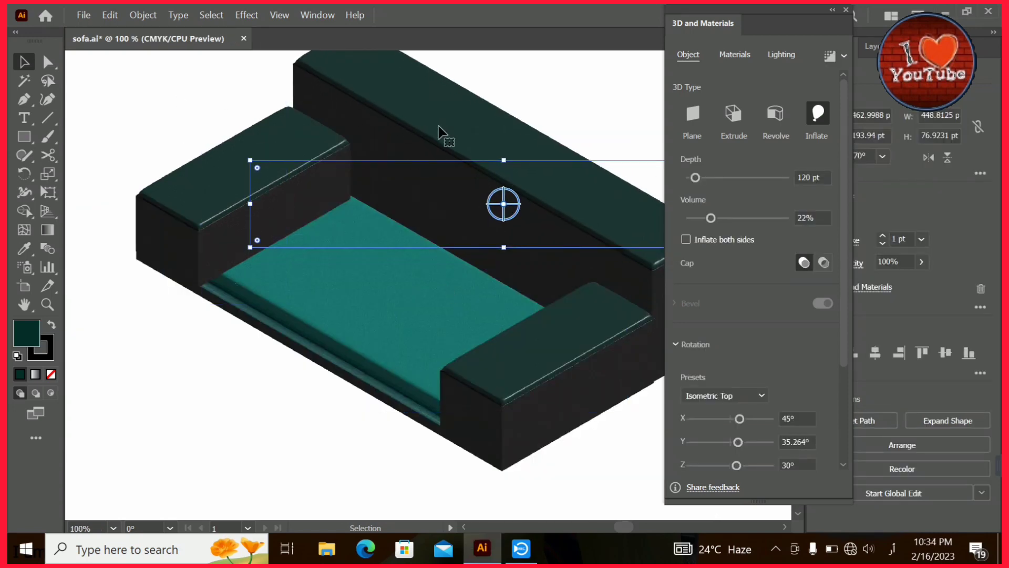
# - Make the left armrest narrower and shorter and nudge it snugly against the seat
pyautogui.click(169, 117)
pyautogui.click(212, 224)
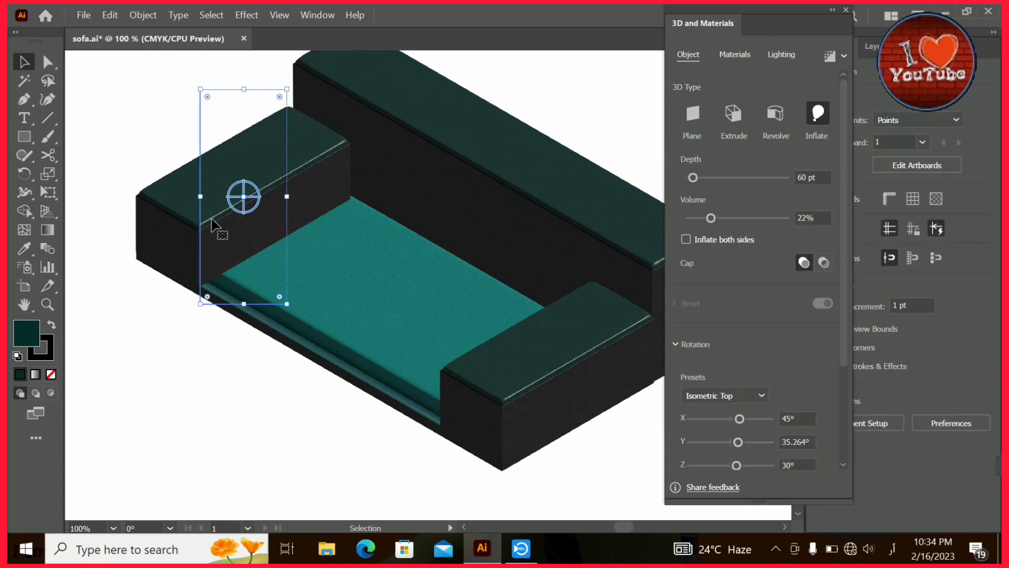
pyautogui.moveTo(287, 196); pyautogui.dragTo(258, 199)
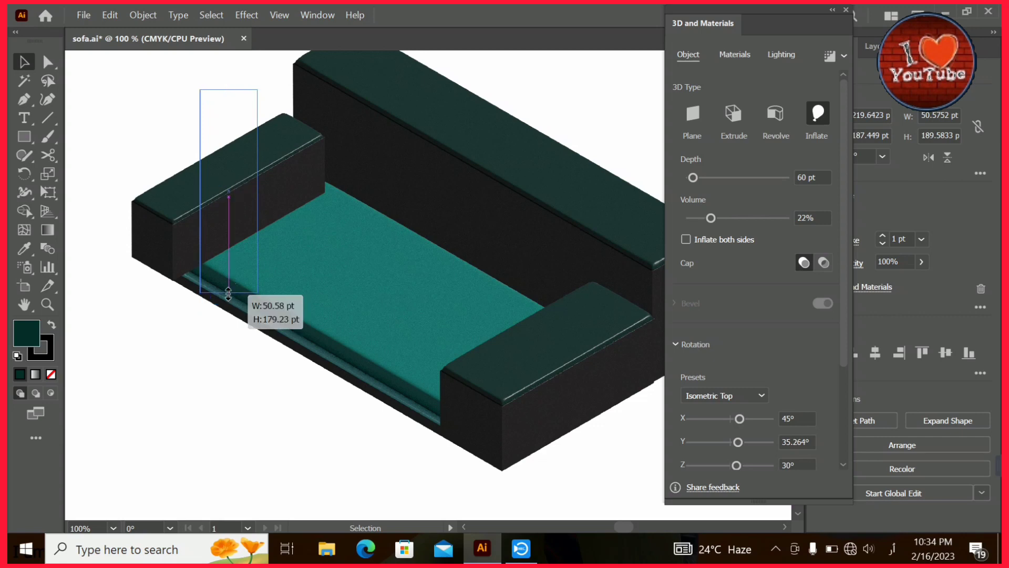
pyautogui.moveTo(228, 304); pyautogui.dragTo(227, 283)
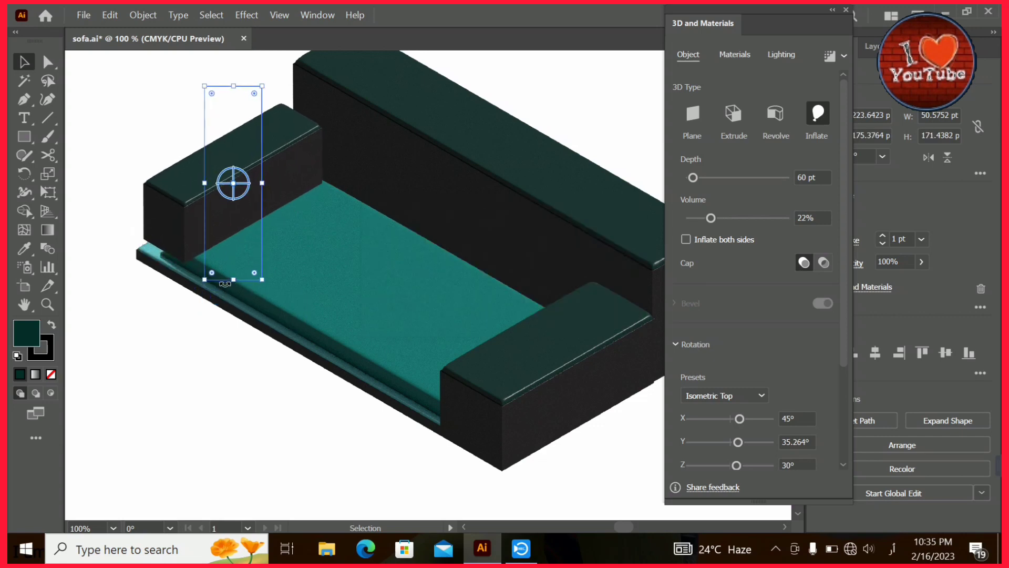
pyautogui.press('Right')
pyautogui.press('Right')
pyautogui.press('Right')
pyautogui.press('Right')
pyautogui.press('Right')
pyautogui.press('Right')
pyautogui.press('Right')
pyautogui.press('Right')
pyautogui.press('Up')
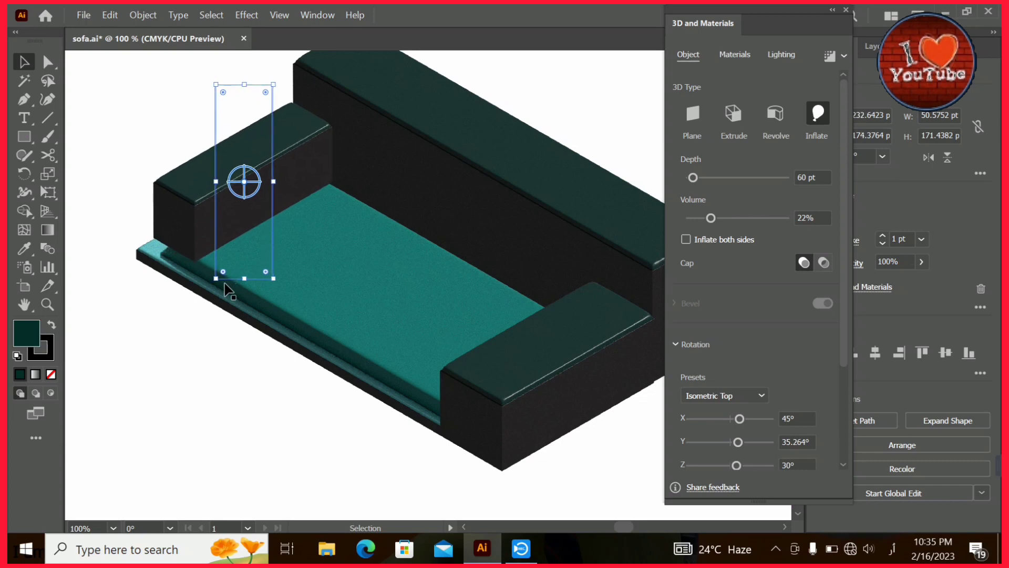
pyautogui.press('Right')
pyautogui.press('Right')
pyautogui.press('Right')
pyautogui.press('Right')
pyautogui.press('Right')
pyautogui.press('Right')
pyautogui.press('Right')
pyautogui.press('Right')
pyautogui.press('Right')
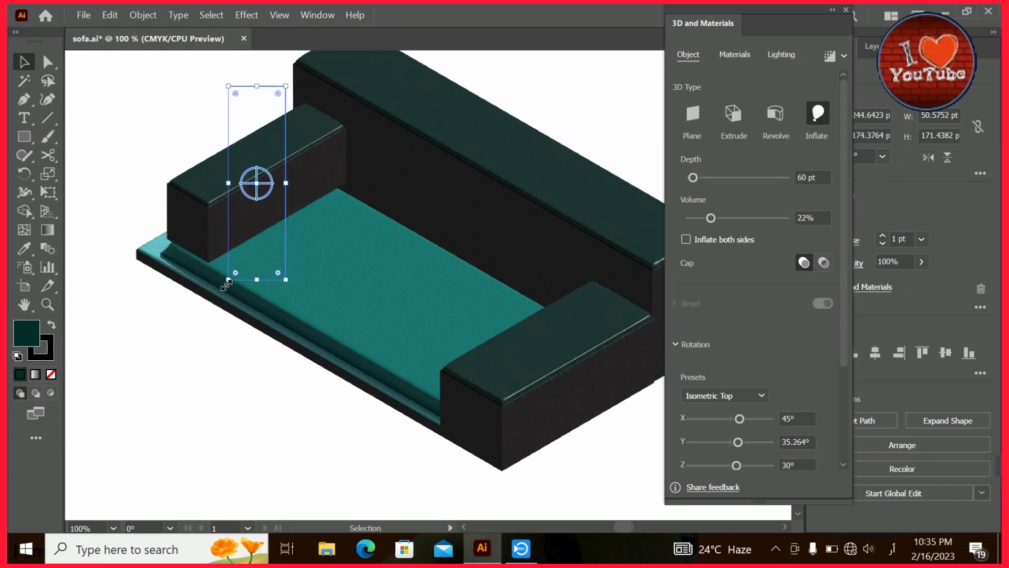
pyautogui.press('Right')
pyautogui.press('Right')
pyautogui.press('Right')
# - Nudge the backrest right and select the right armrest
pyautogui.press('Right')
pyautogui.press('Right')
pyautogui.press('Right')
pyautogui.press('Down')
pyautogui.press('Down')
pyautogui.press('Down')
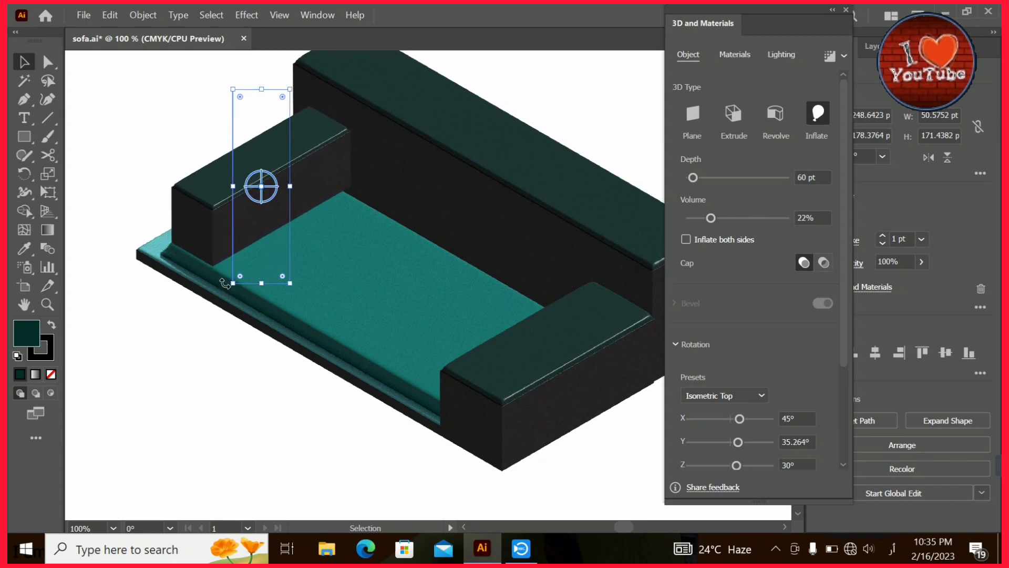
pyautogui.click(122, 150)
pyautogui.click(300, 148)
pyautogui.click(452, 130)
pyautogui.press('Right')
pyautogui.press('Right')
pyautogui.press('Right')
pyautogui.press('Right')
pyautogui.press('Right')
pyautogui.press('Right')
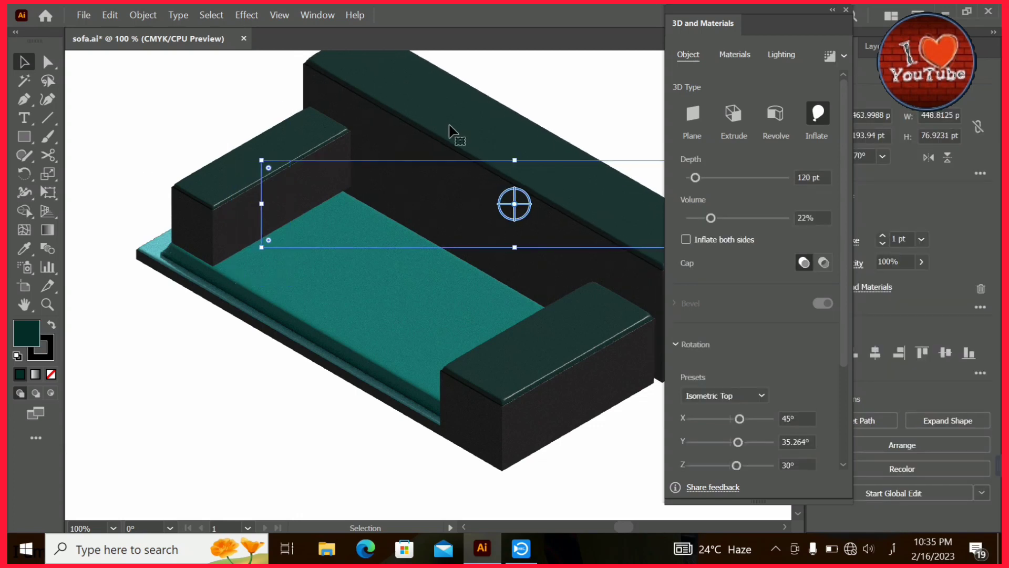
pyautogui.press('Right')
pyautogui.press('Right')
pyautogui.press('Right')
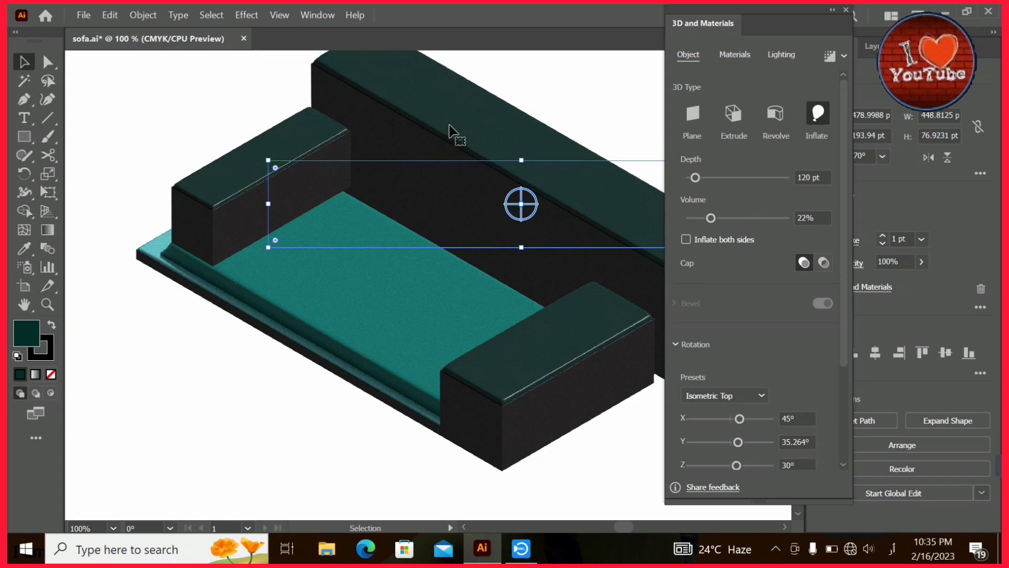
pyautogui.click(213, 99)
pyautogui.click(514, 365)
# - Replace the right armrest with a copy of the left armrest, nudged into place at the seat's right end
pyautogui.press('Delete')
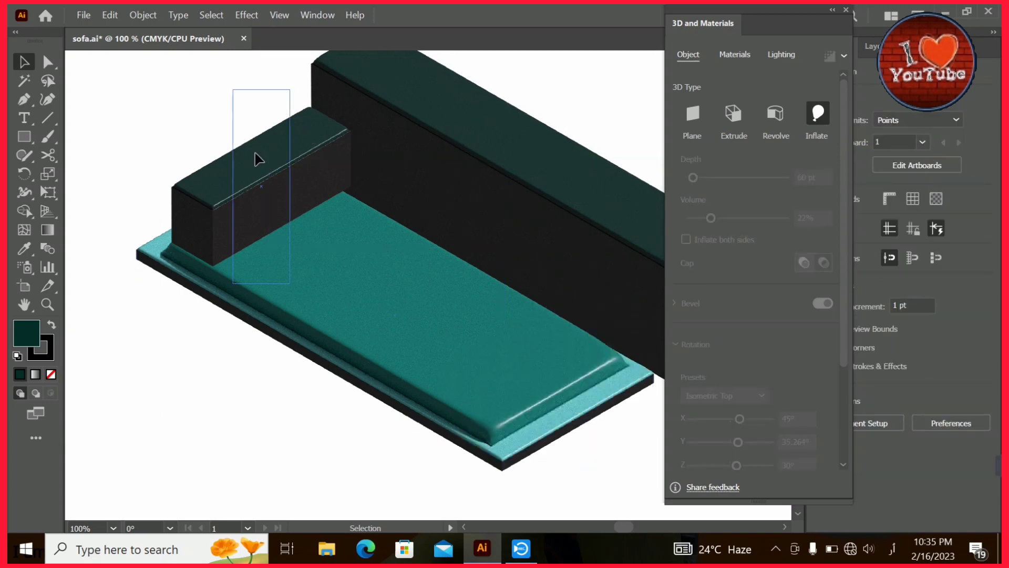
pyautogui.moveTo(259, 158)
pyautogui.mouseDown()
pyautogui.moveTo(494, 310)
pyautogui.moveTo(516, 309)
pyautogui.mouseUp()
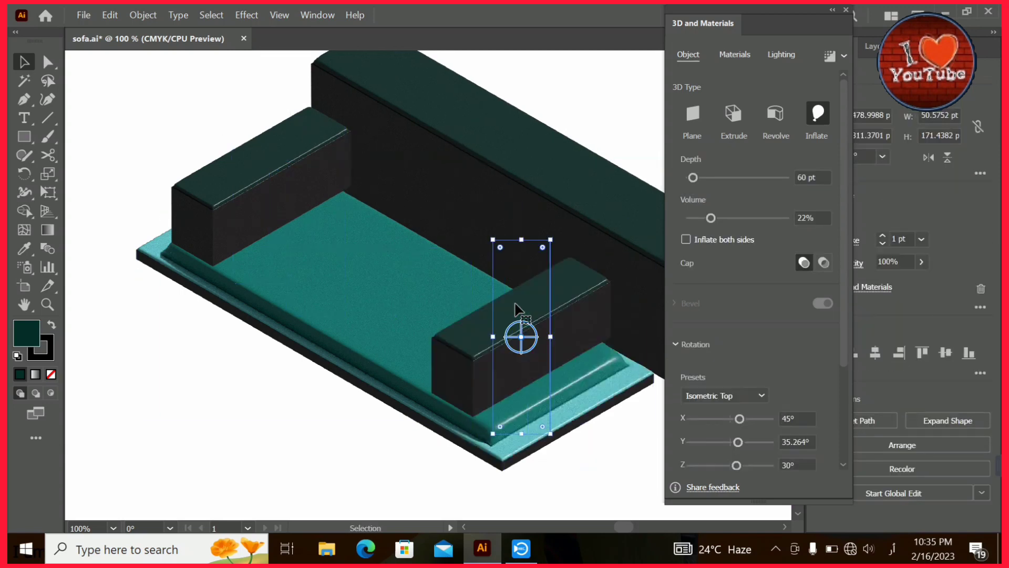
pyautogui.press('Right')
pyautogui.press('Right')
pyautogui.press('Down')
pyautogui.press('Down')
pyautogui.press('Down')
pyautogui.press('Right')
pyautogui.press('Right')
pyautogui.press('Right')
pyautogui.press('Down')
pyautogui.press('Down')
pyautogui.press('Down')
pyautogui.press('Right')
pyautogui.press('Right')
pyautogui.press('Down')
pyautogui.press('Down')
pyautogui.press('Down')
pyautogui.press('Right')
pyautogui.press('Right')
pyautogui.press('Right')
pyautogui.press('Down')
pyautogui.press('Down')
pyautogui.press('Down')
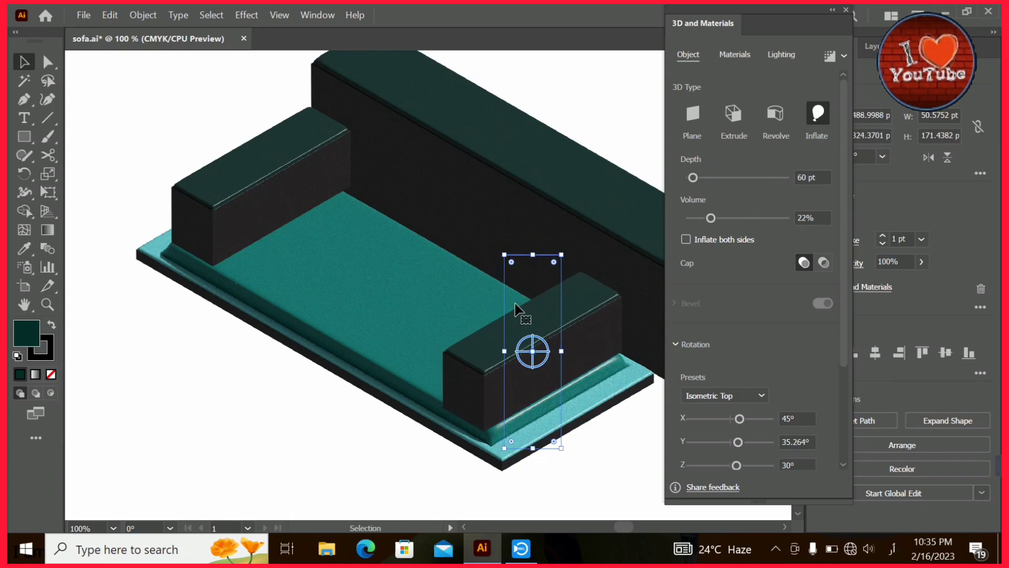
pyautogui.press('Right')
pyautogui.press('Right')
pyautogui.press('Down')
pyautogui.press('Down')
pyautogui.press('Right')
pyautogui.press('Right')
pyautogui.press('Right')
pyautogui.press('Right')
pyautogui.press('Up')
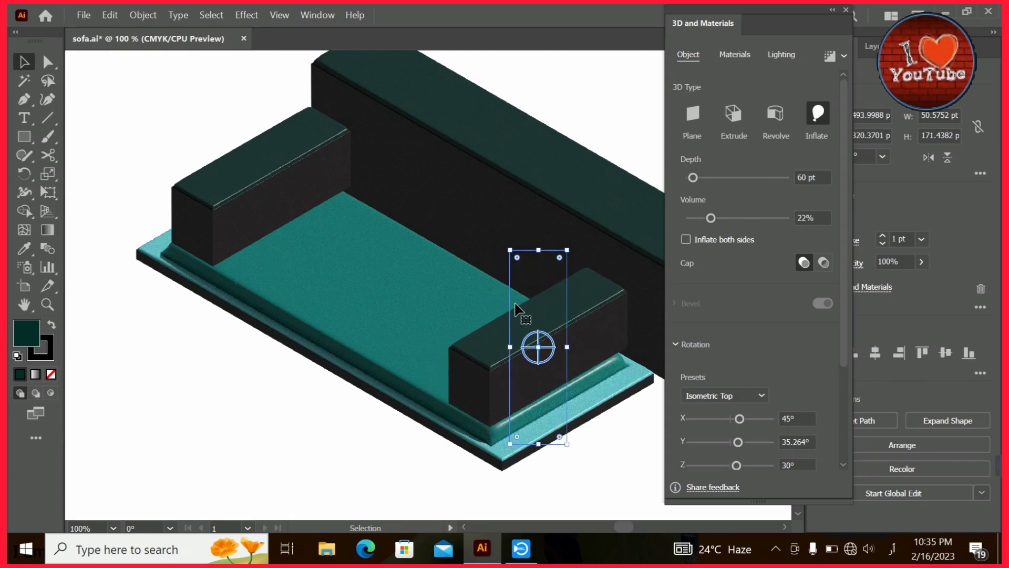
pyautogui.press('Right')
pyautogui.press('Up')
pyautogui.press('Right')
pyautogui.press('Right')
pyautogui.press('Up')
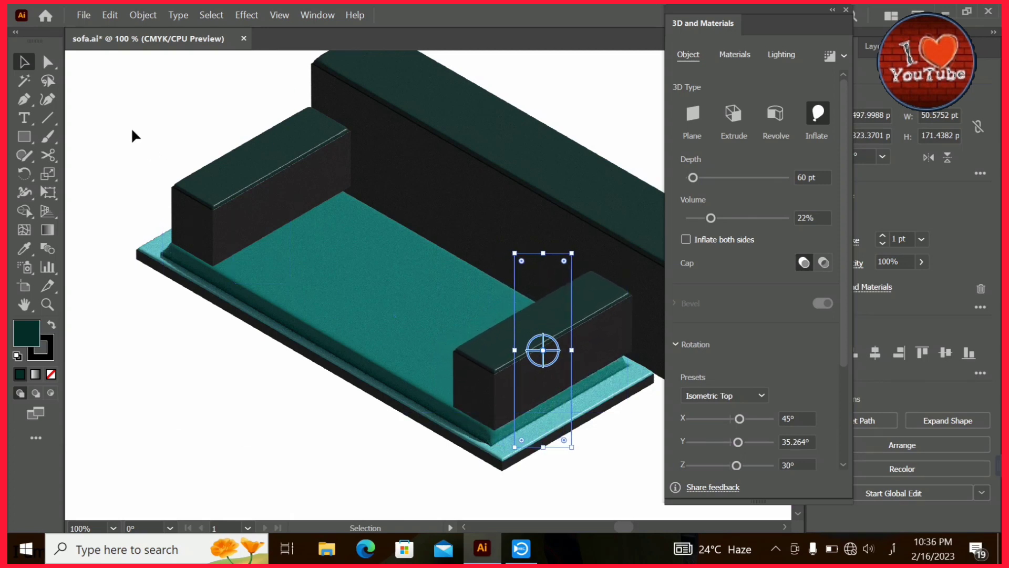
# - Narrow the backrest to about 411 pt wide and raise it slightly
pyautogui.click(660, 383)
pyautogui.press('z')
pyautogui.keyDown('alt'); pyautogui.click(434, 277); pyautogui.keyUp('alt')
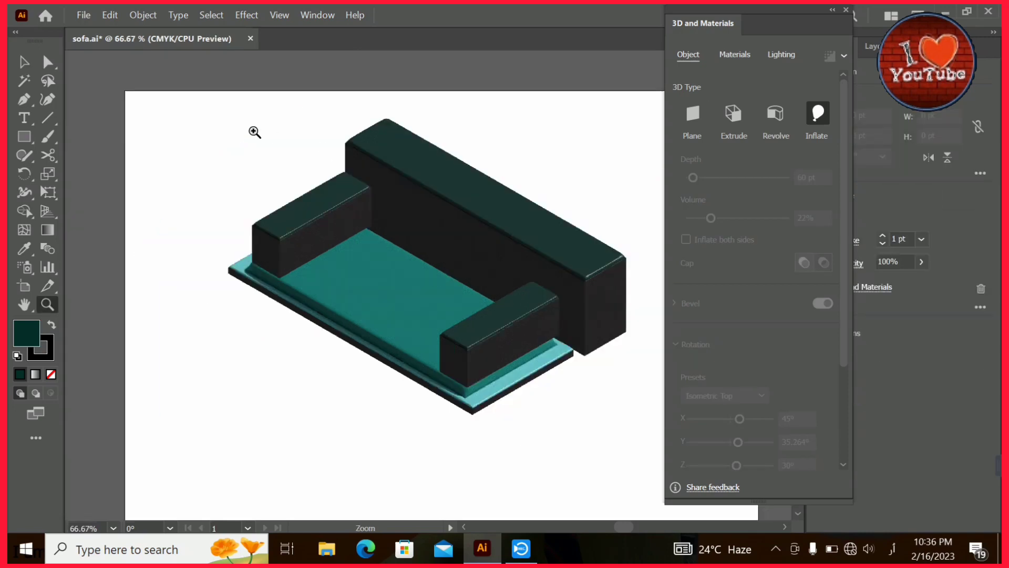
pyautogui.press('v')
pyautogui.click(589, 252)
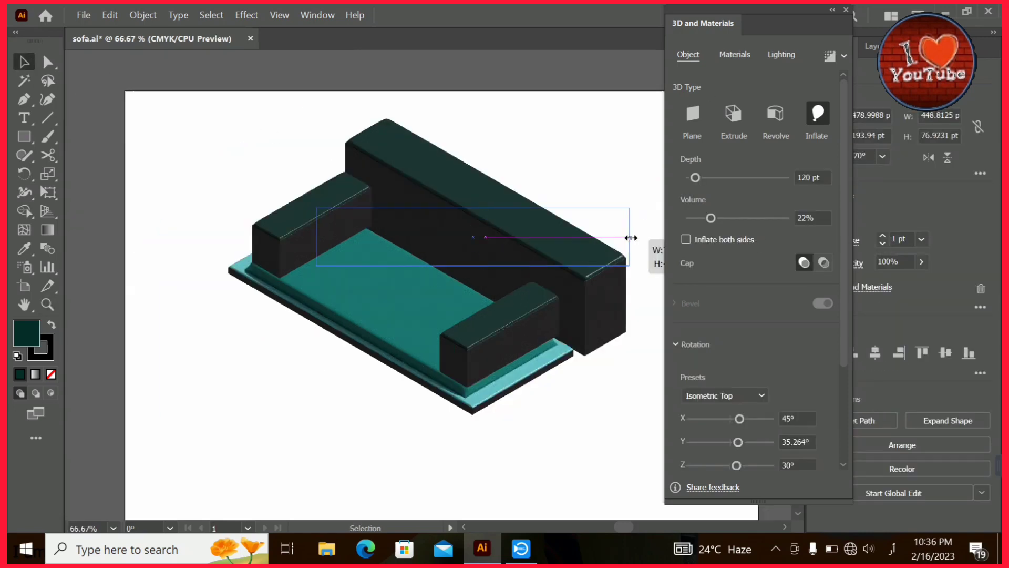
pyautogui.moveTo(631, 237); pyautogui.dragTo(627, 237)
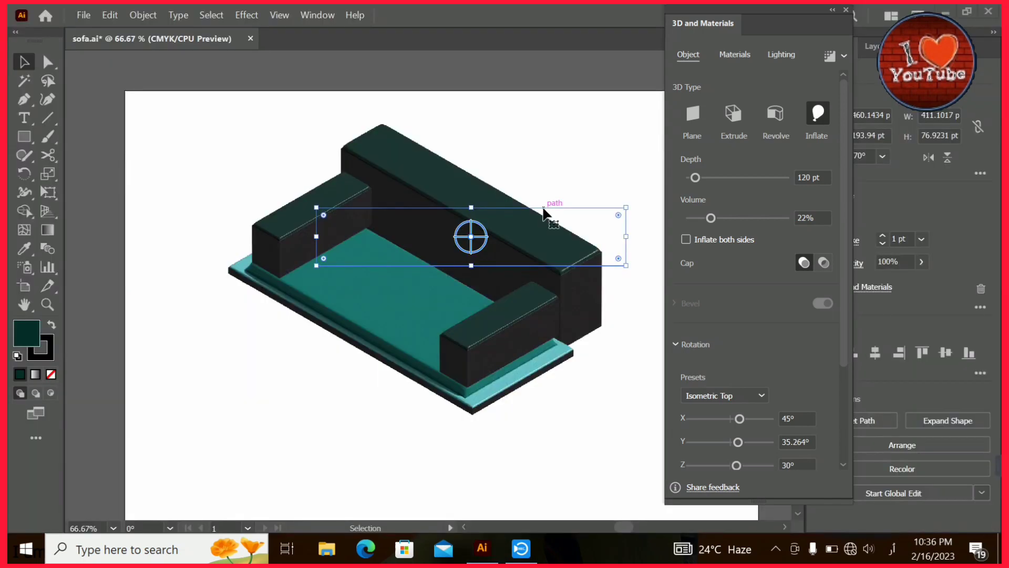
pyautogui.press('Up')
pyautogui.press('Up')
pyautogui.press('Up')
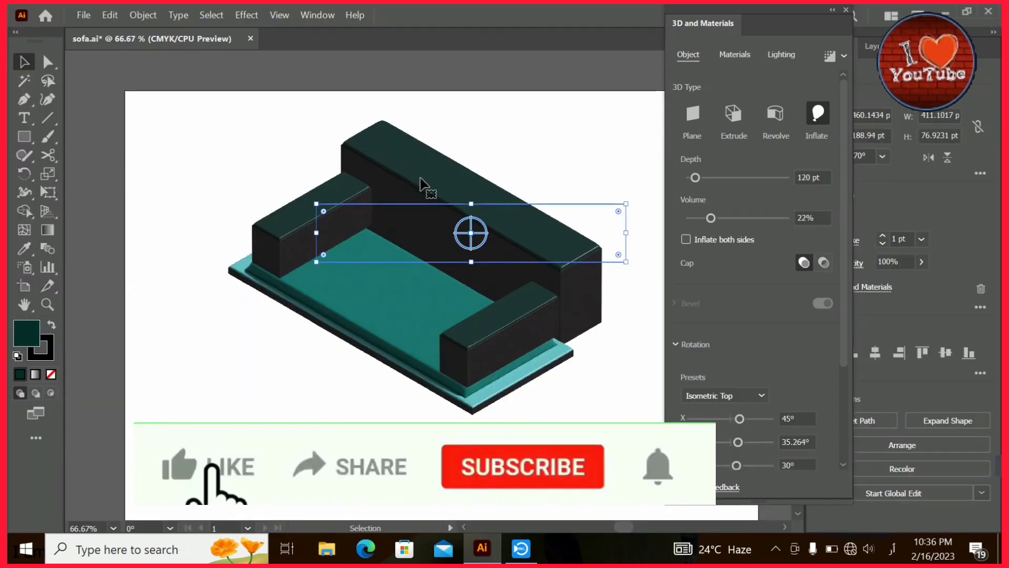
pyautogui.press('Up')
pyautogui.press('Up')
pyautogui.press('Up')
pyautogui.press('Up')
pyautogui.press('Up')
pyautogui.press('Up')
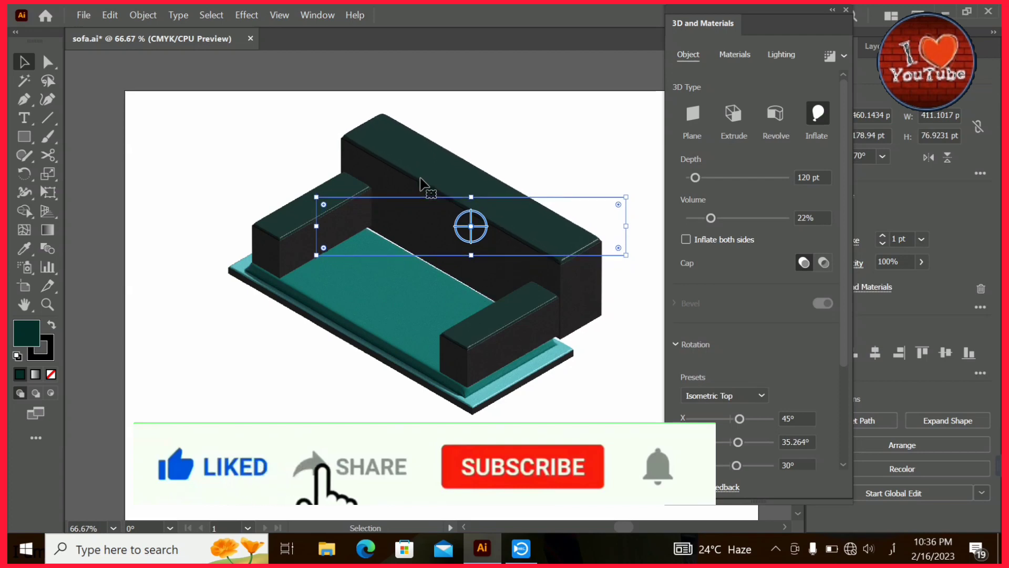
pyautogui.press('Up')
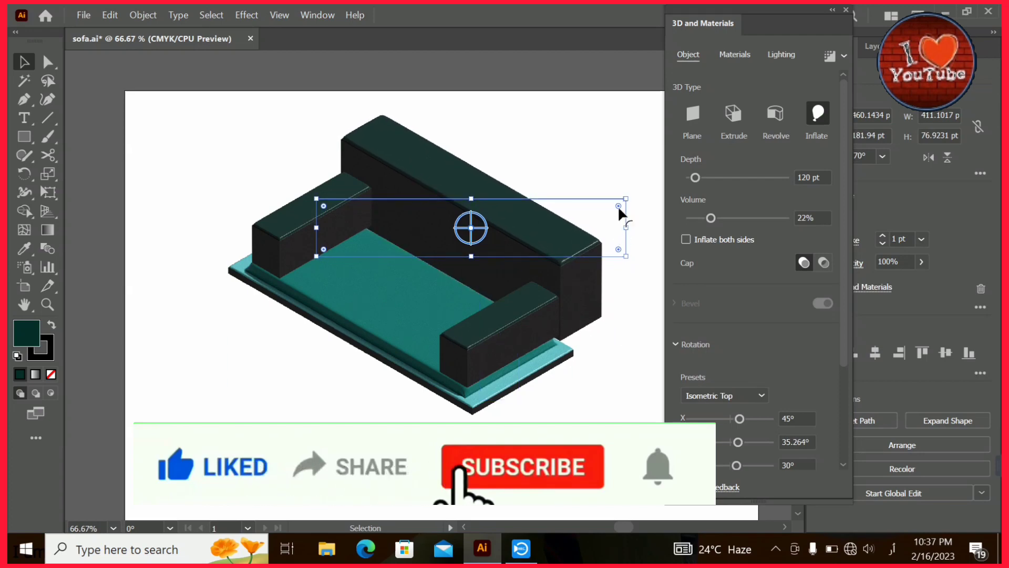
# - Round the backrest's corners and delete the stray leg piece below the sofa
pyautogui.moveTo(618, 205); pyautogui.dragTo(609, 212)
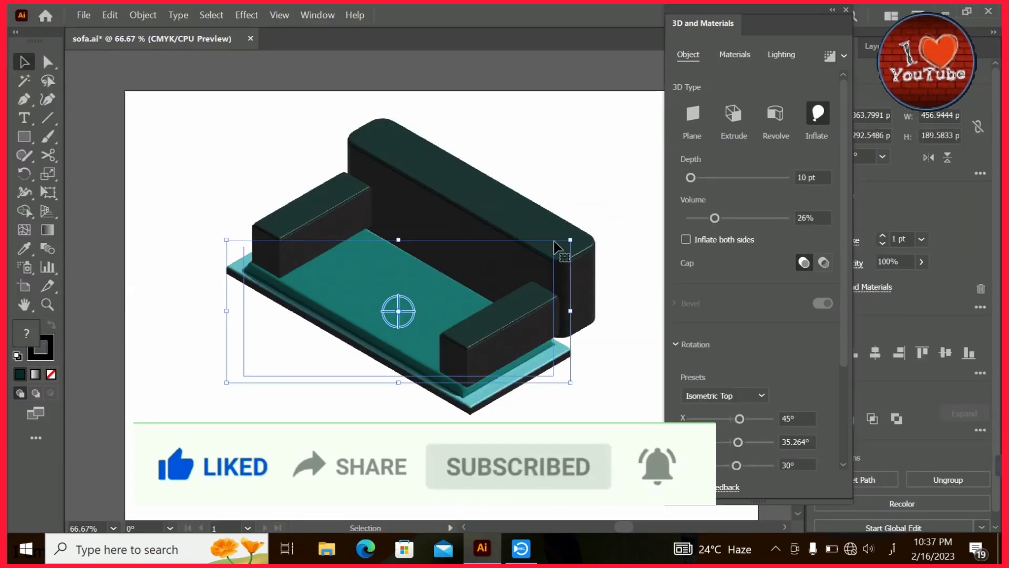
pyautogui.press('a')
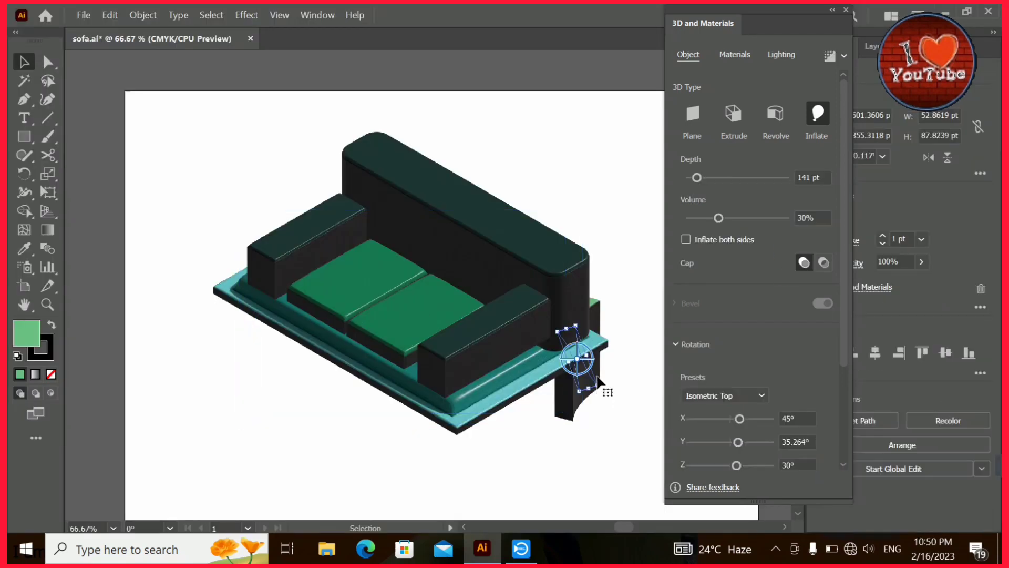
pyautogui.moveTo(598, 387); pyautogui.dragTo(619, 442)
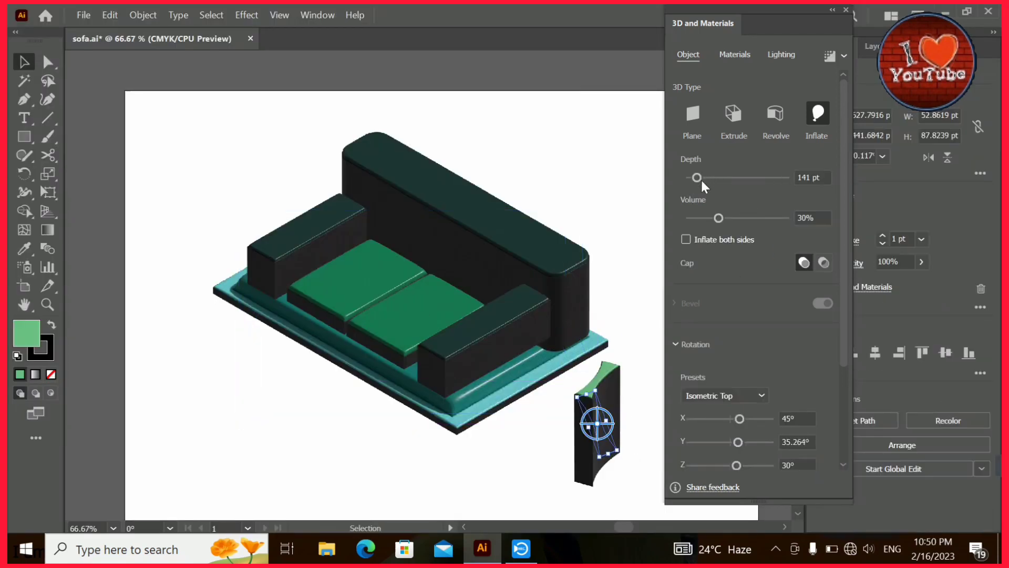
pyautogui.press('Delete')
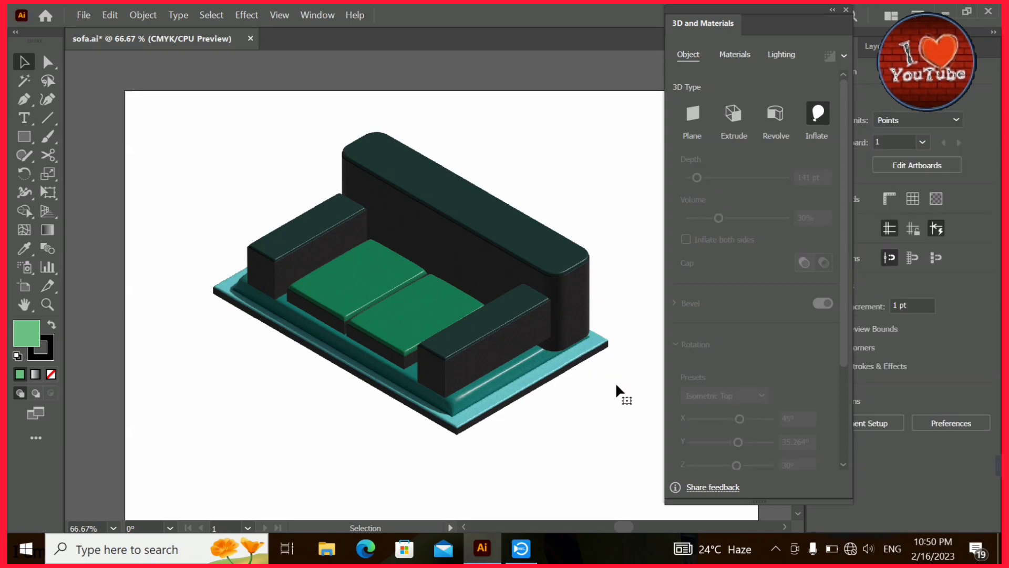
# - Draw a rounded rectangle near the top-left of the page with a yellow-green fill
pyautogui.click(24, 136)
pyautogui.moveTo(160, 126); pyautogui.dragTo(234, 193)
pyautogui.moveTo(224, 133); pyautogui.dragTo(219, 143)
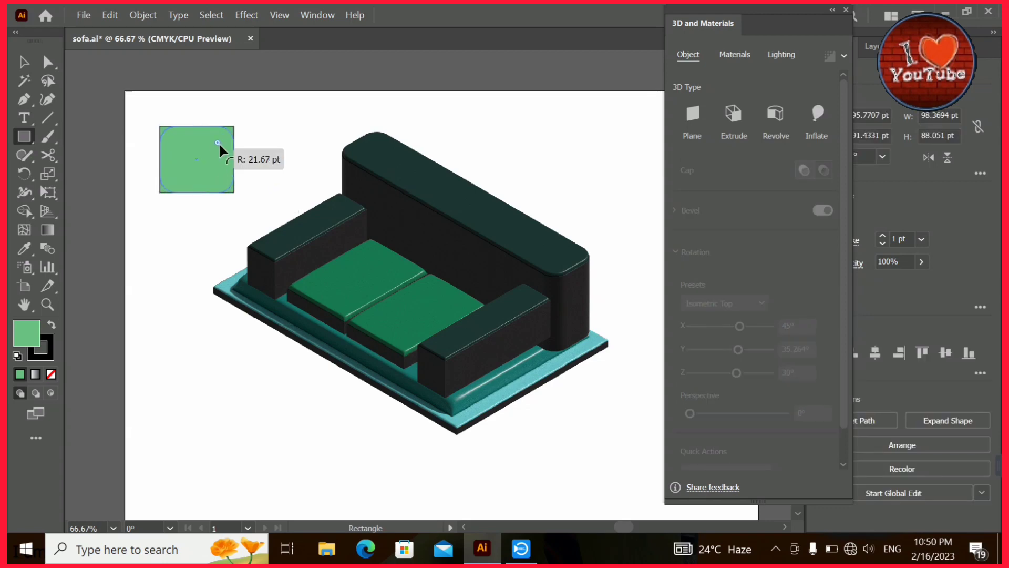
pyautogui.doubleClick(33, 328)
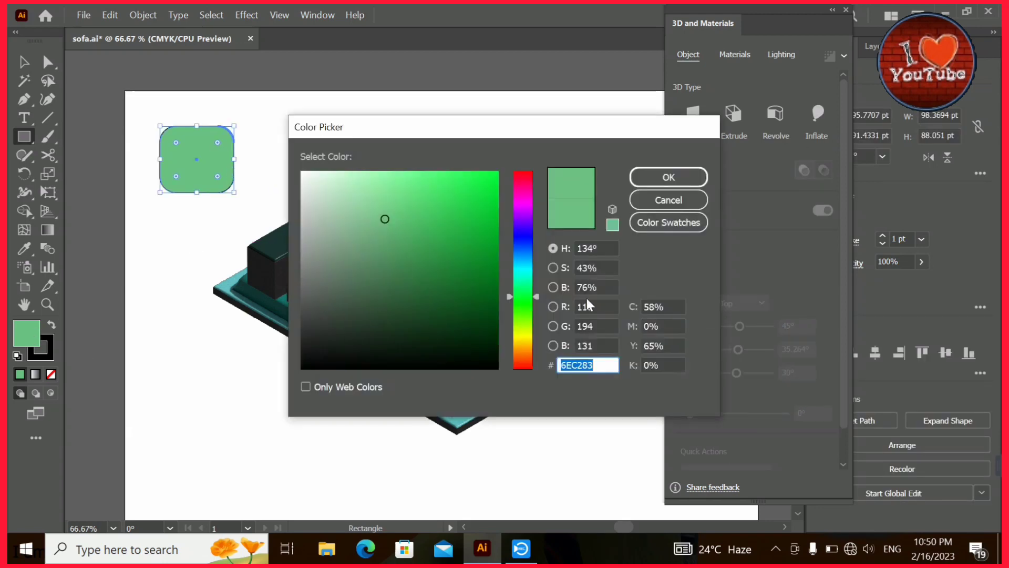
pyautogui.click(523, 330)
pyautogui.moveTo(469, 183); pyautogui.dragTo(448, 210)
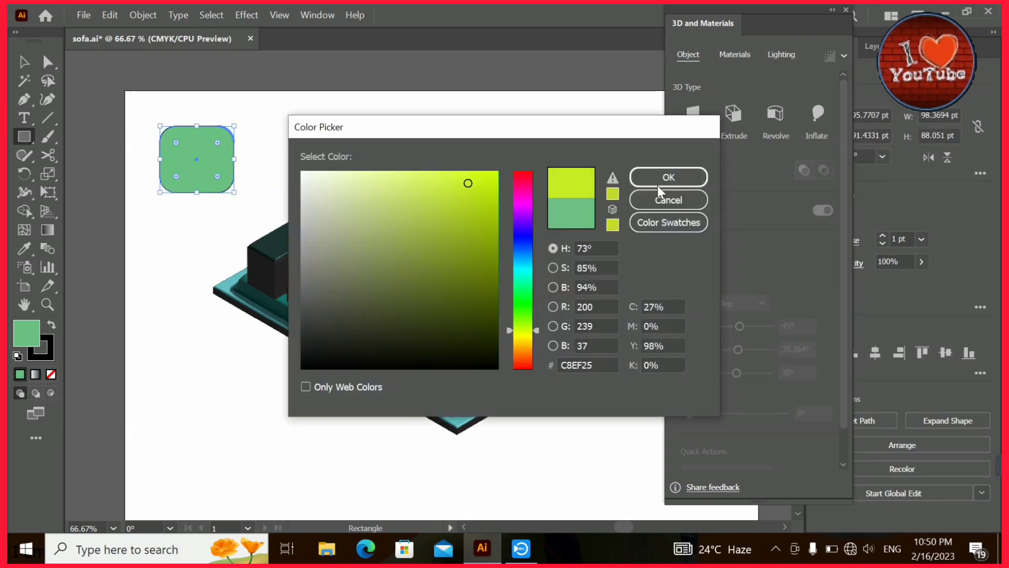
pyautogui.click(686, 175)
# - Inflate the rectangle on both sides at 77% volume with Isometric Right rotation
pyautogui.click(812, 120)
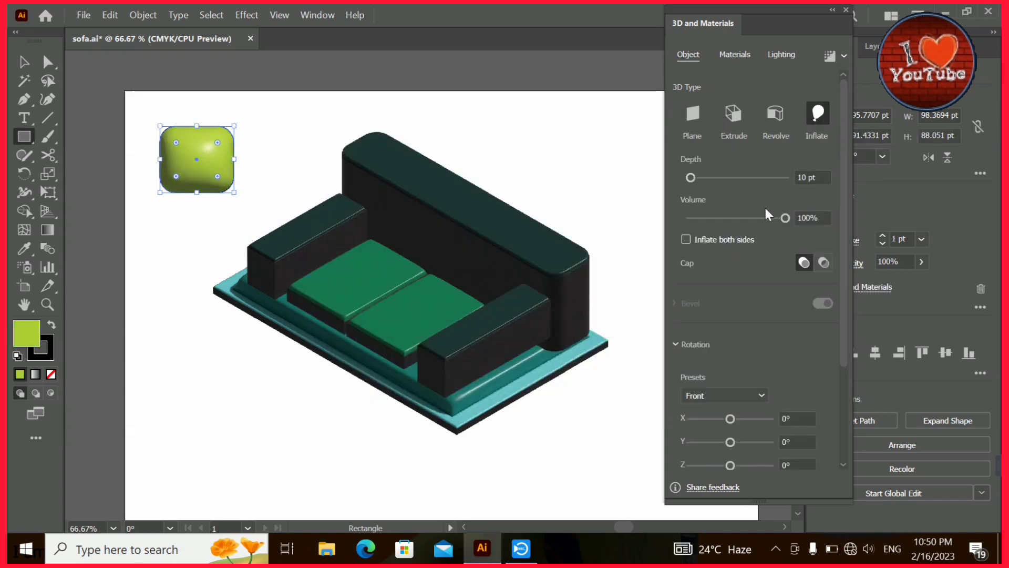
pyautogui.moveTo(785, 219); pyautogui.dragTo(772, 218)
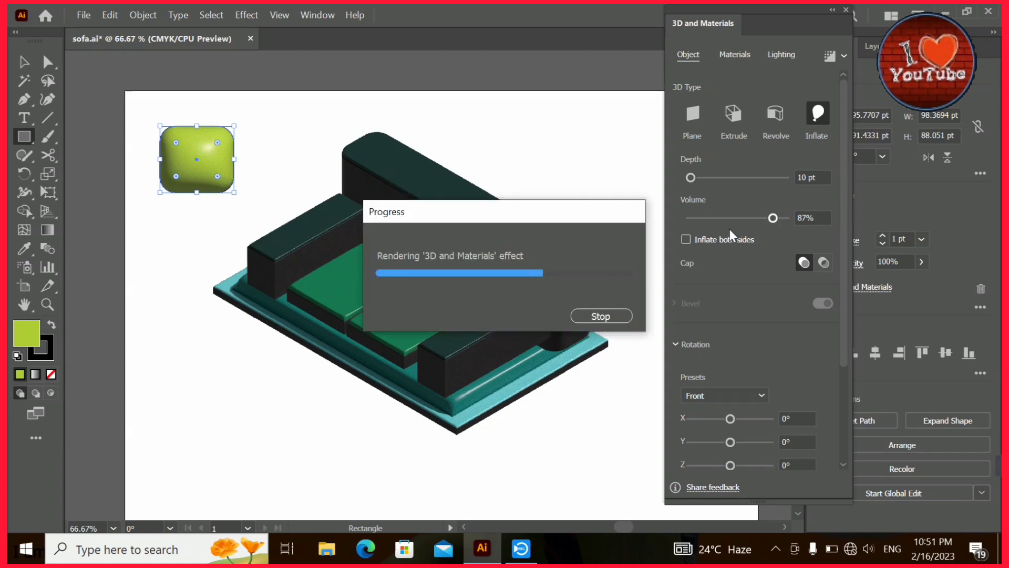
pyautogui.click(688, 239)
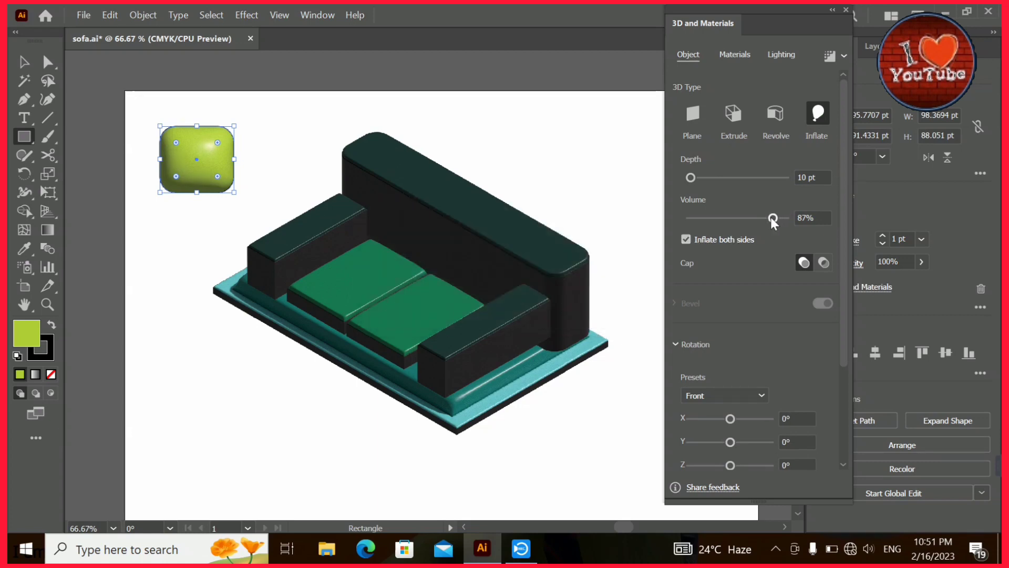
pyautogui.moveTo(765, 218); pyautogui.dragTo(763, 218)
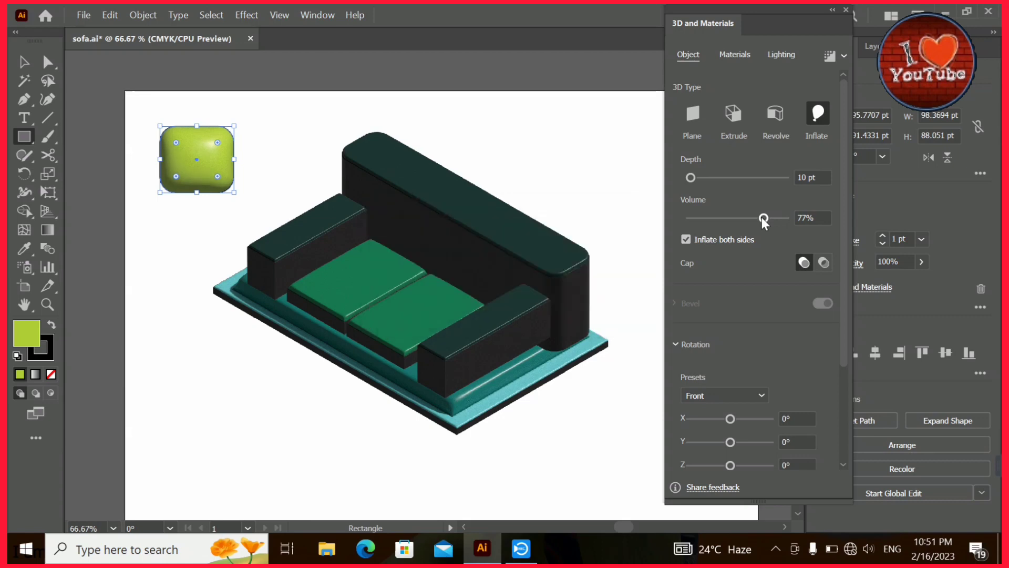
pyautogui.click(741, 399)
pyautogui.click(743, 359)
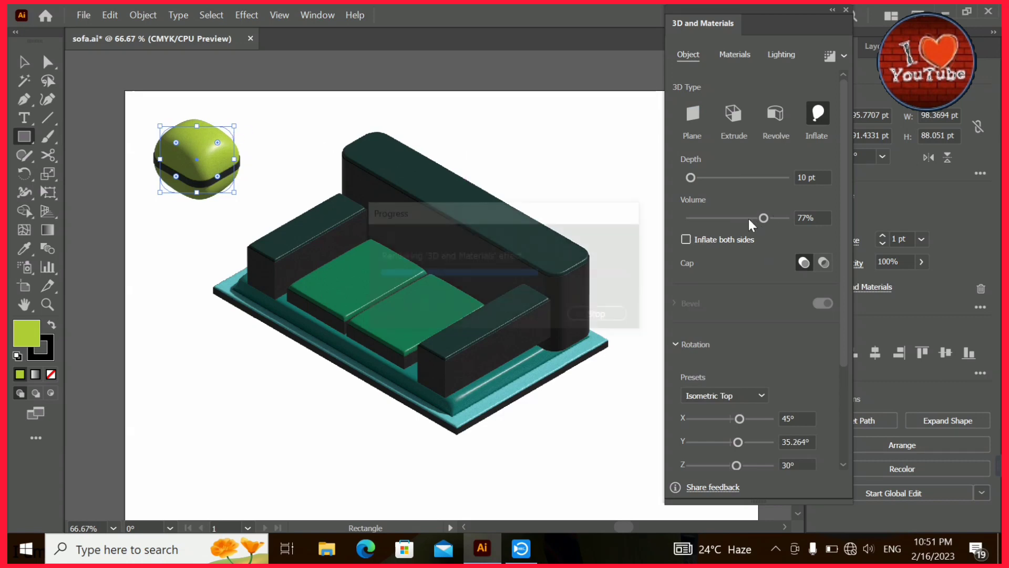
pyautogui.moveTo(239, 119); pyautogui.dragTo(220, 111)
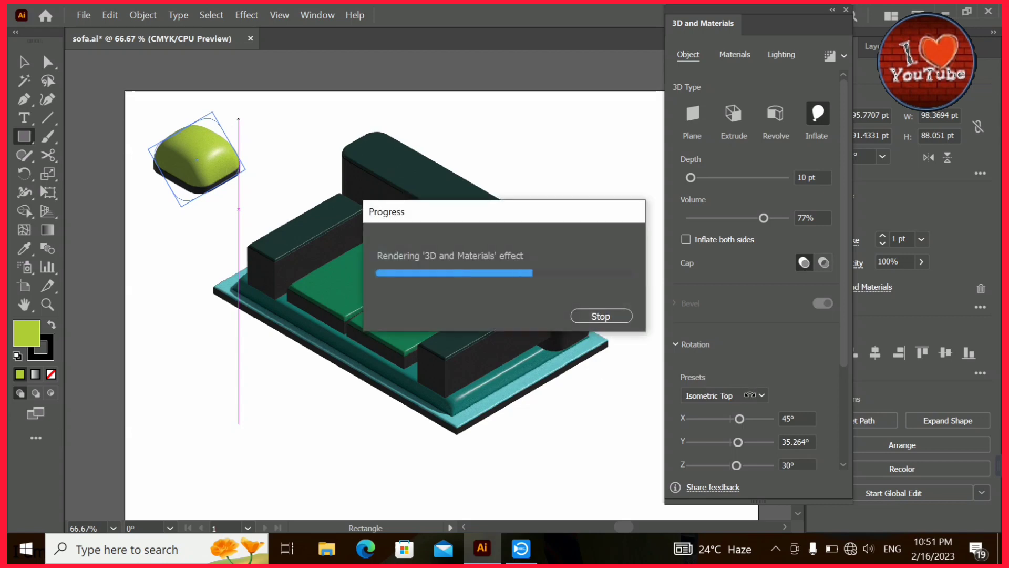
pyautogui.click(750, 395)
pyautogui.click(734, 339)
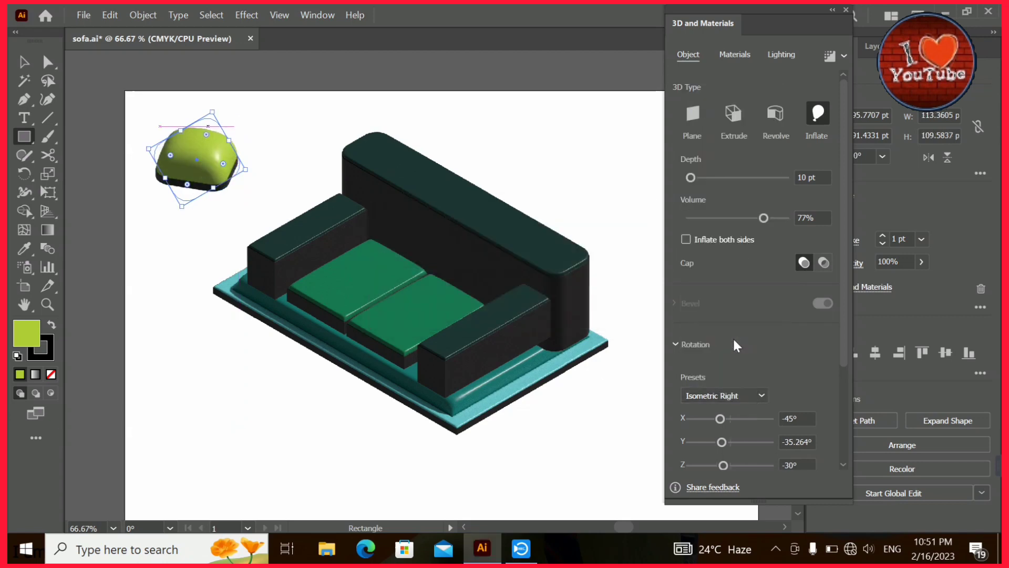
# - Move the cushion onto the sofa seat and give it a yellow-green stroke
pyautogui.click(24, 62)
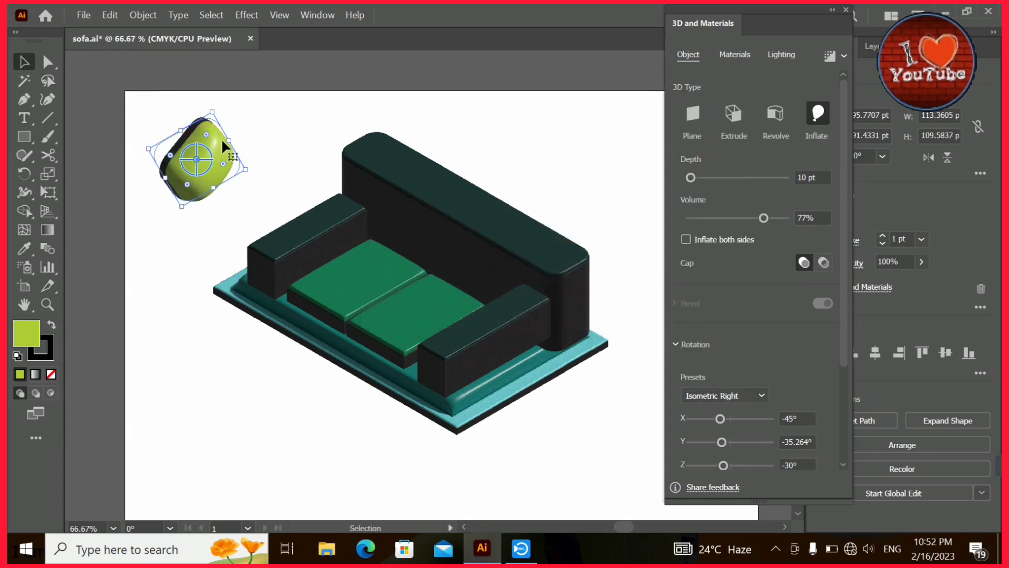
pyautogui.moveTo(197, 158); pyautogui.dragTo(379, 266)
pyautogui.doubleClick(48, 357)
pyautogui.click(524, 334)
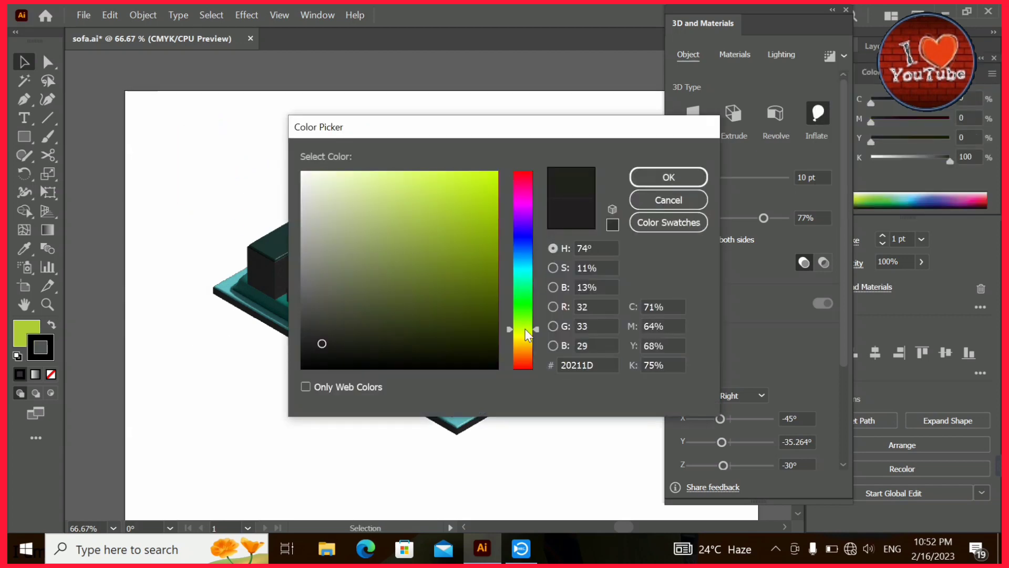
pyautogui.click(491, 235)
pyautogui.click(669, 177)
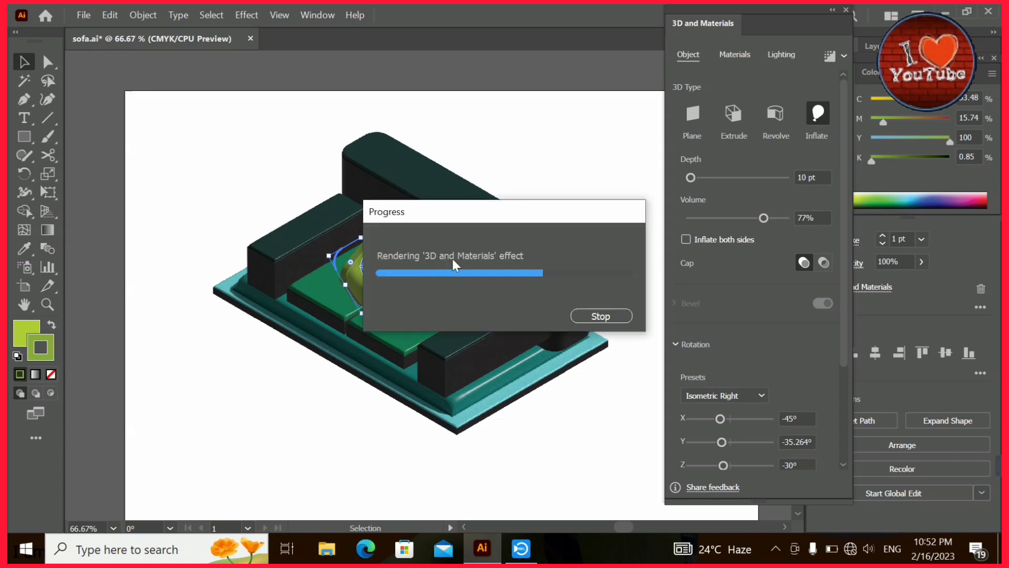
# - Tilt the cushion to -3° X rotation and settle it against the backrest on the left seat
pyautogui.moveTo(408, 234); pyautogui.dragTo(360, 233)
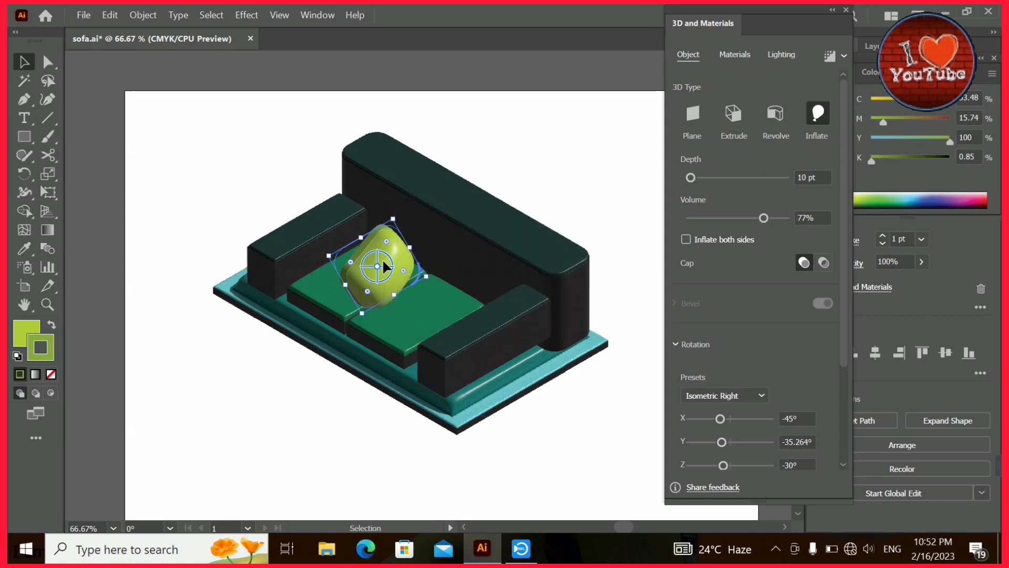
pyautogui.moveTo(383, 258)
pyautogui.mouseDown()
pyautogui.moveTo(367, 251)
pyautogui.moveTo(379, 235)
pyautogui.moveTo(371, 227)
pyautogui.mouseUp()
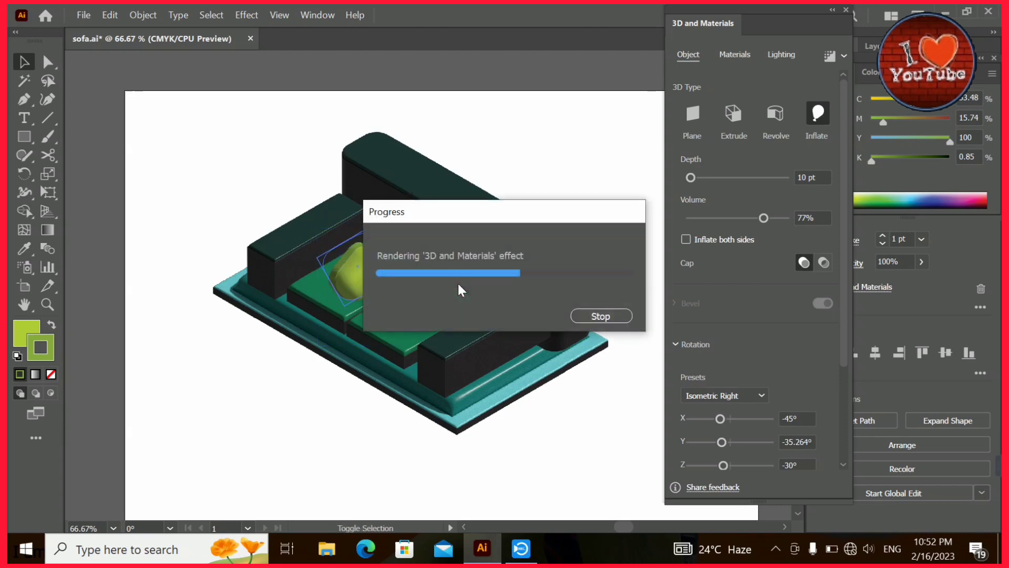
pyautogui.moveTo(721, 419); pyautogui.dragTo(737, 444)
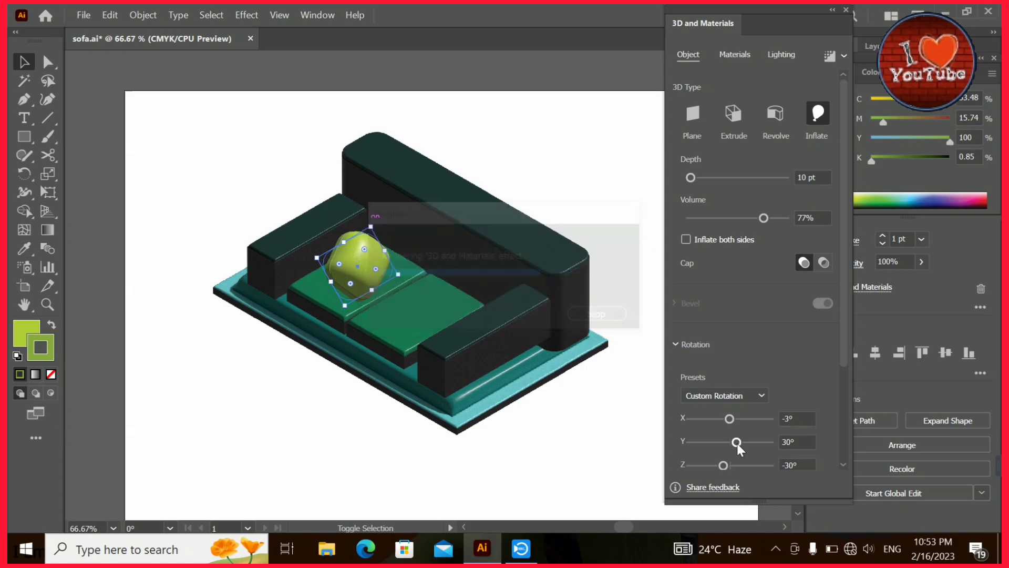
pyautogui.moveTo(345, 244); pyautogui.dragTo(367, 241)
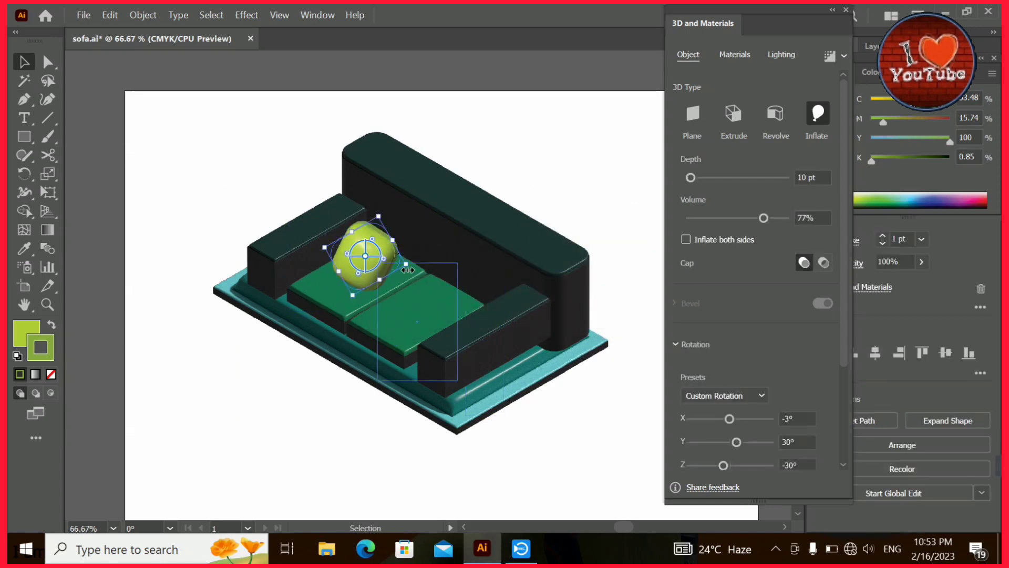
pyautogui.moveTo(371, 235); pyautogui.dragTo(373, 234)
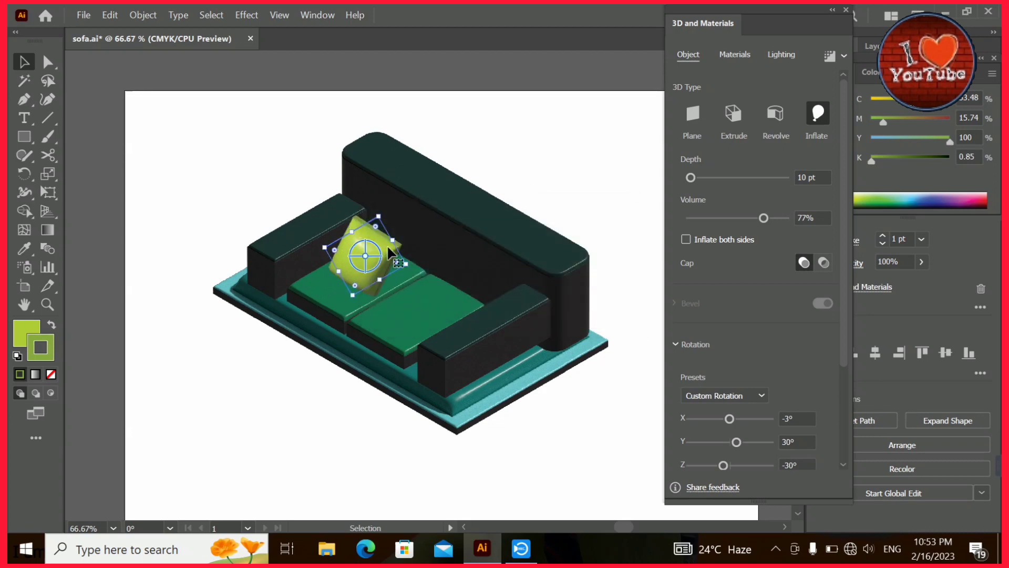
# - Place a copy of the cushion on the right seat
pyautogui.moveTo(400, 249); pyautogui.dragTo(483, 275)
pyautogui.click(526, 191)
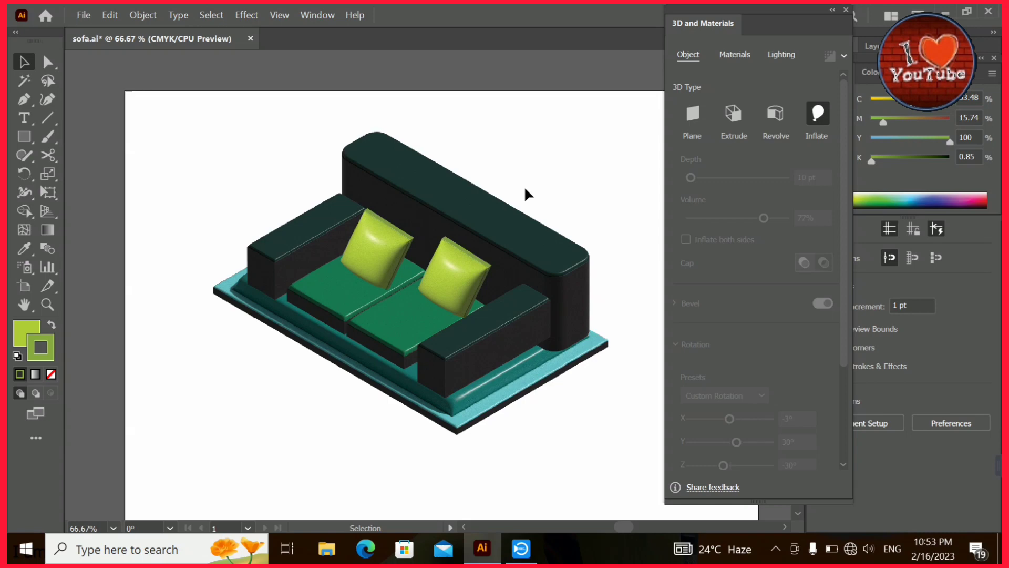
pyautogui.click(24, 136)
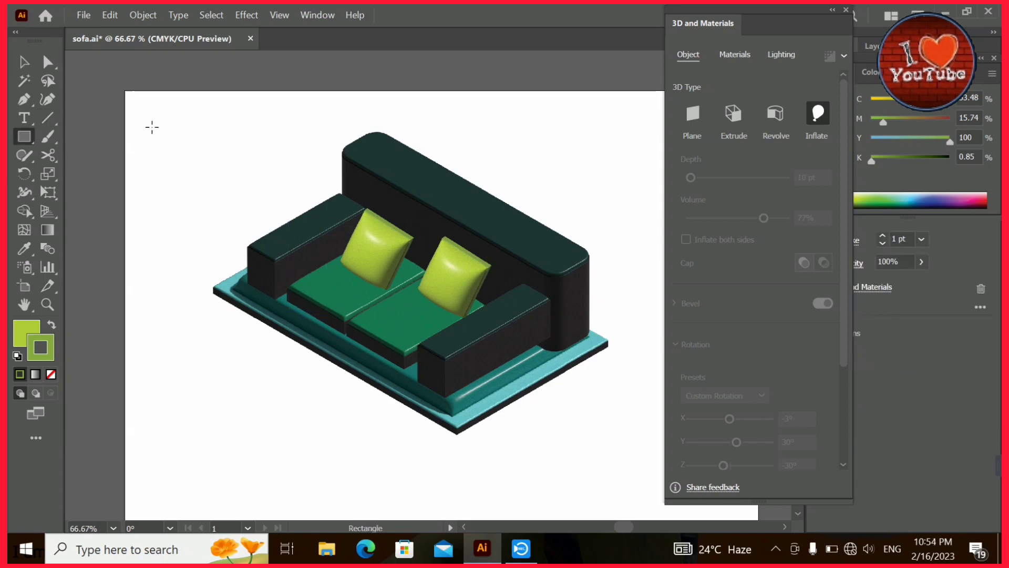
# - Draw a dark olive rounded rectangle below the sofa
pyautogui.press('z')
pyautogui.keyDown('alt'); pyautogui.click(382, 291); pyautogui.keyUp('alt')
pyautogui.click(17, 65)
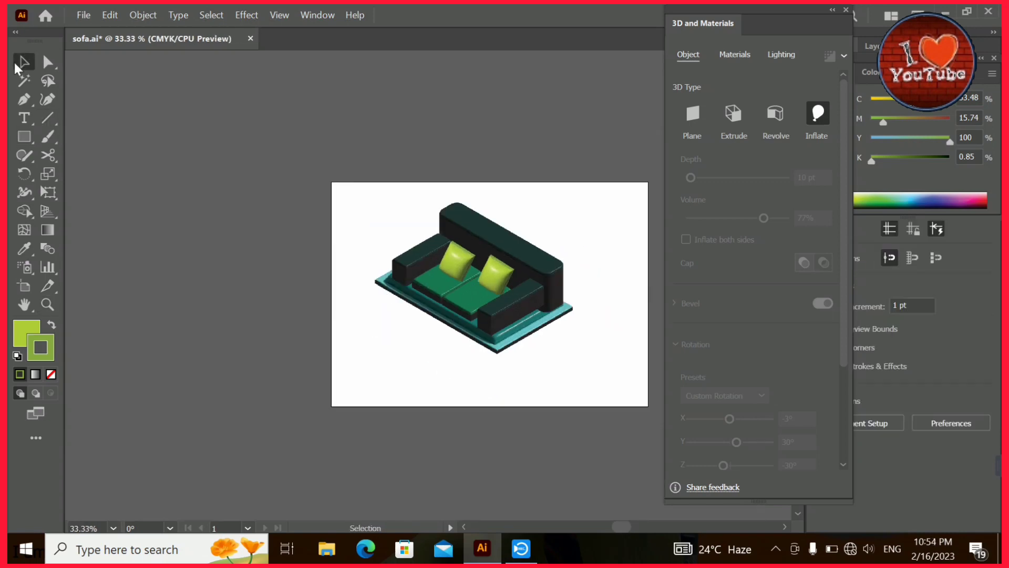
pyautogui.click(31, 137)
pyautogui.moveTo(372, 293); pyautogui.dragTo(493, 356)
pyautogui.moveTo(487, 304); pyautogui.dragTo(474, 312)
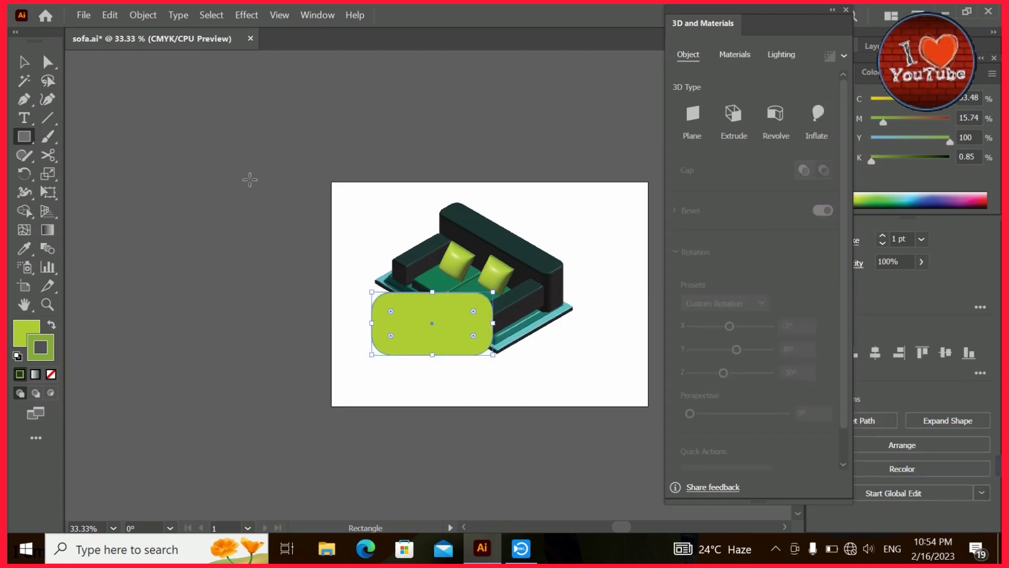
pyautogui.doubleClick(34, 331)
pyautogui.click(491, 277)
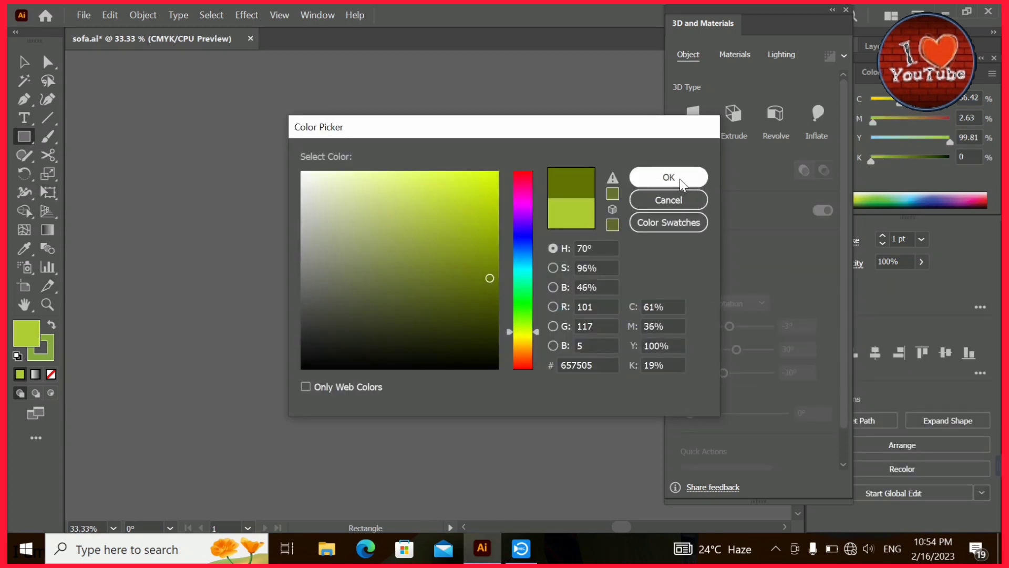
pyautogui.click(668, 176)
pyautogui.click(30, 62)
pyautogui.moveTo(442, 320); pyautogui.dragTo(426, 357)
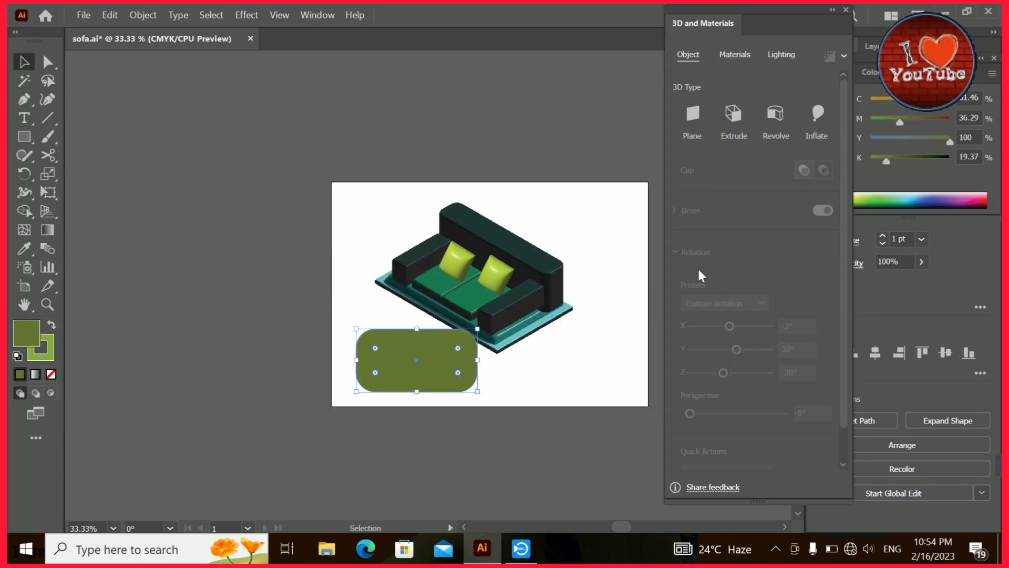
# - Extrude the rectangle 30 pt deep with the Isometric Top rotation preset
pyautogui.click(814, 124)
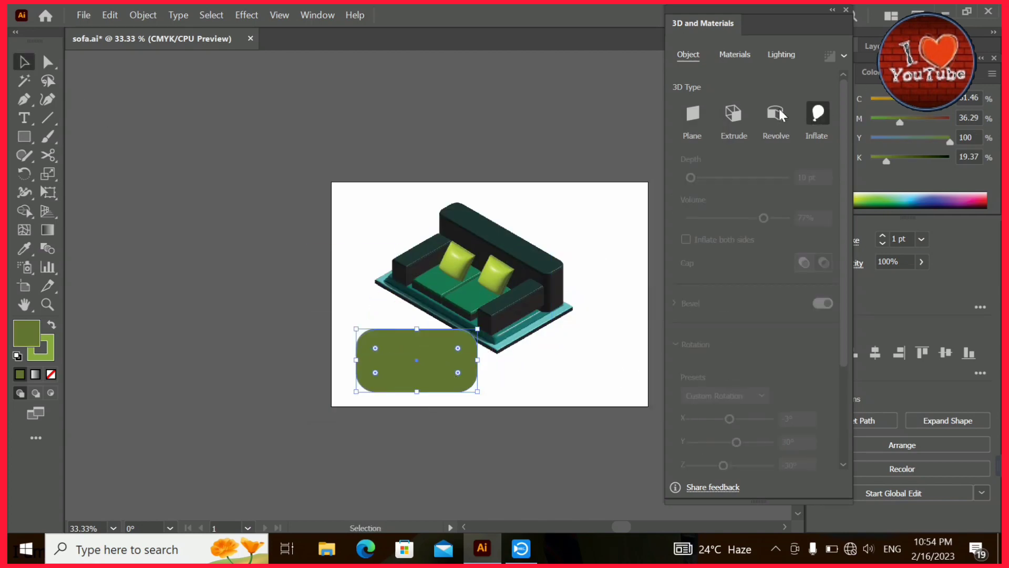
pyautogui.click(733, 119)
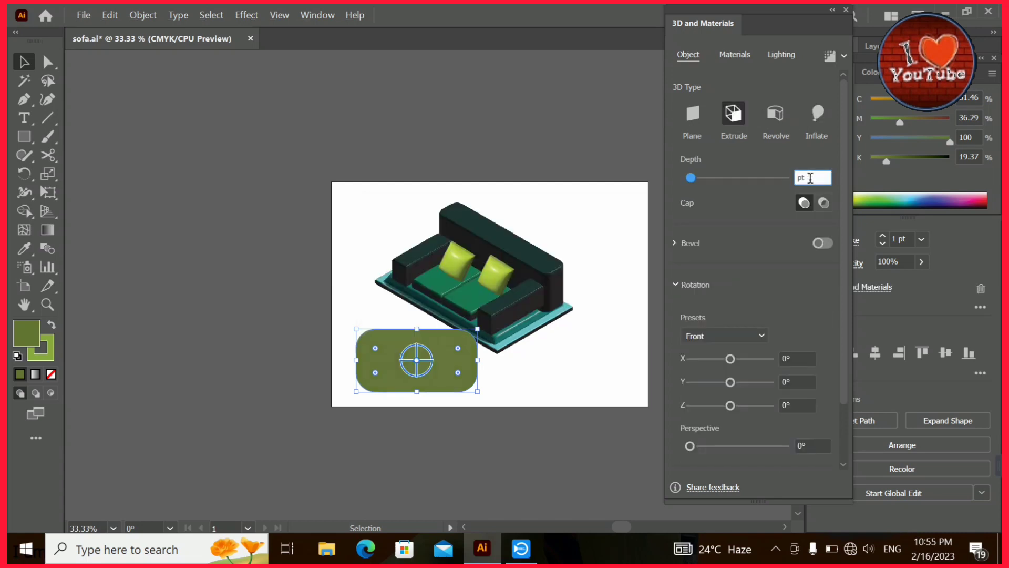
pyautogui.click(813, 177)
pyautogui.write('30')
pyautogui.click(749, 295)
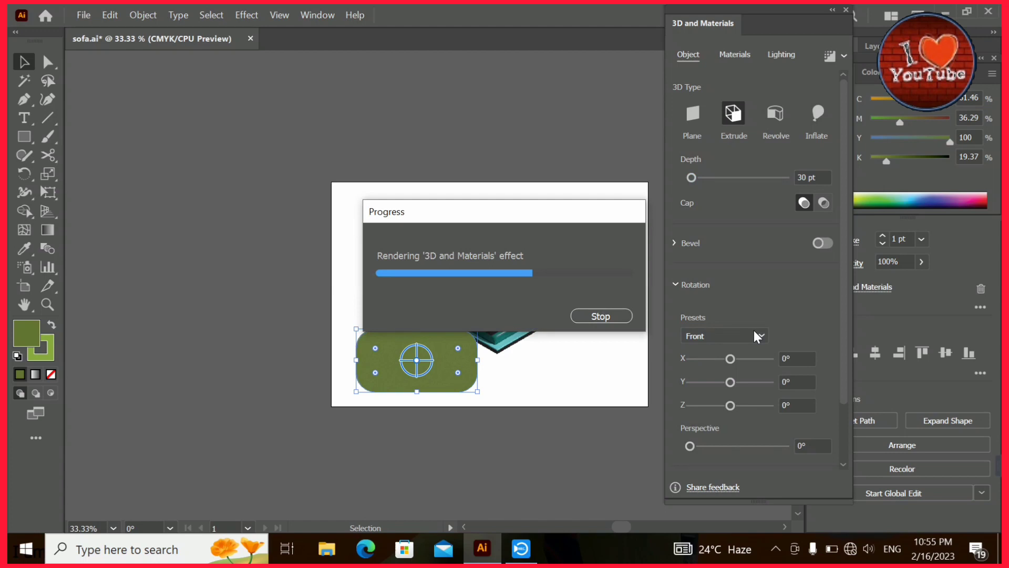
pyautogui.click(723, 335)
pyautogui.click(725, 300)
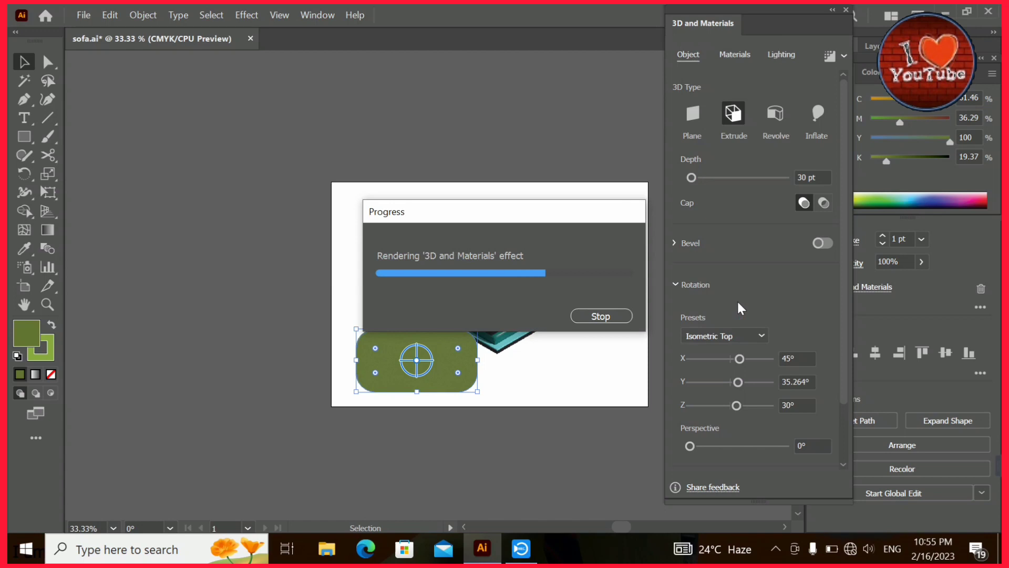
# - Nudge the table up-left in front of the sofa and turn it slightly around its vertical axis
pyautogui.press('Left')
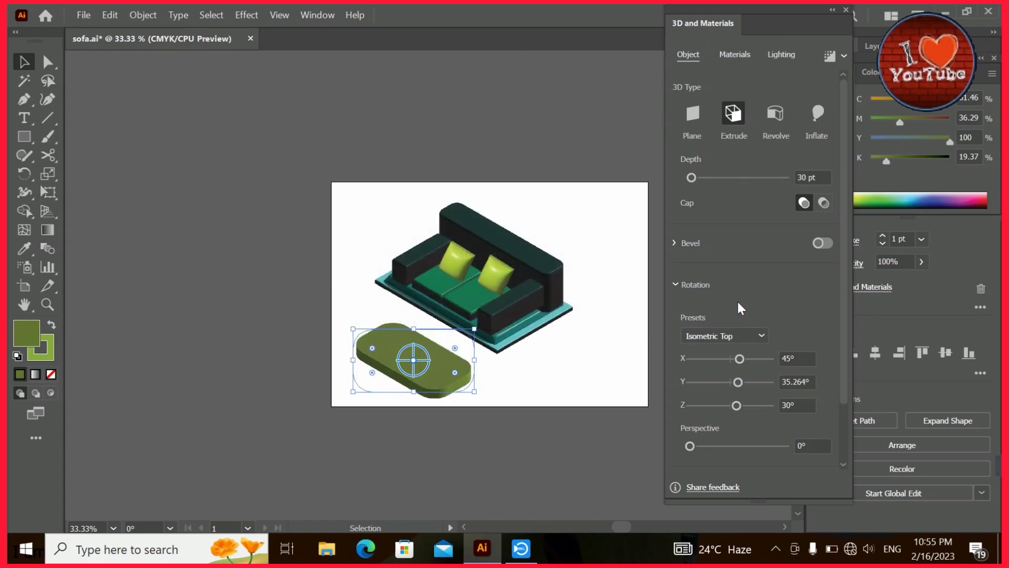
pyautogui.press('Left')
pyautogui.press('Up')
pyautogui.press('Up')
pyautogui.press('Left')
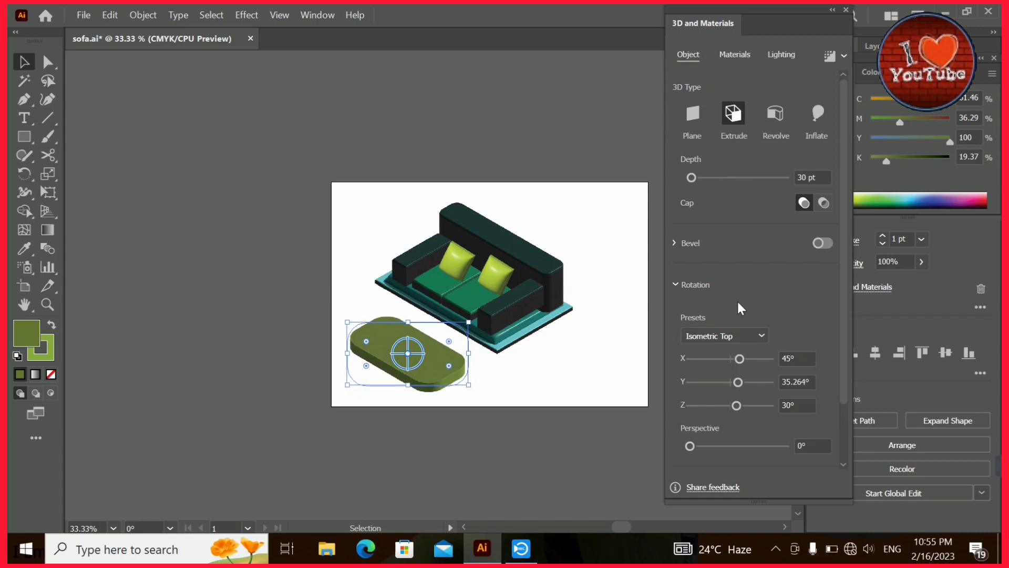
pyautogui.press('Up')
pyautogui.press('Up')
pyautogui.press('Up')
pyautogui.press('Left')
pyautogui.press('Up')
pyautogui.press('Up')
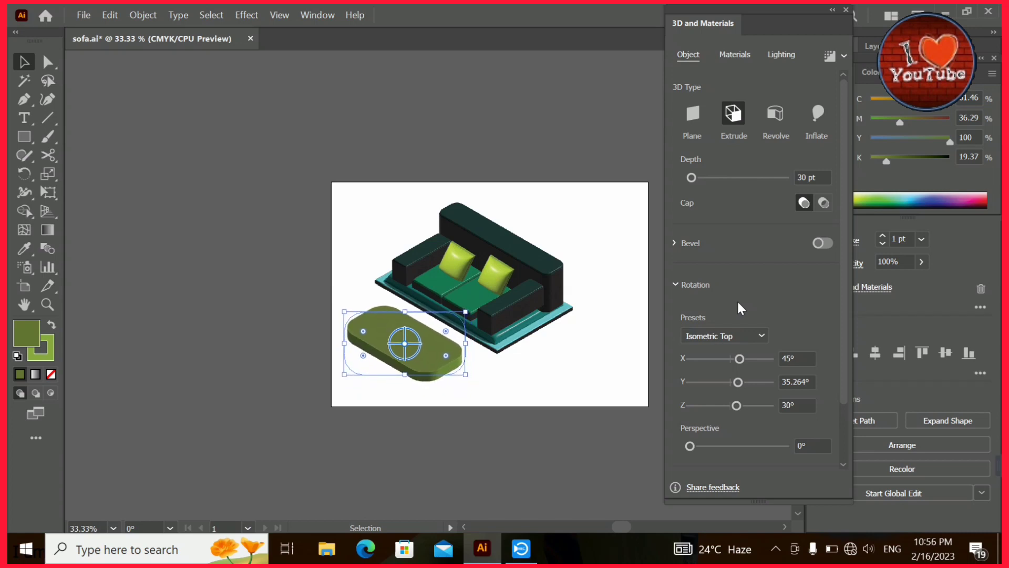
pyautogui.press('Left')
pyautogui.press('Up')
pyautogui.press('Up')
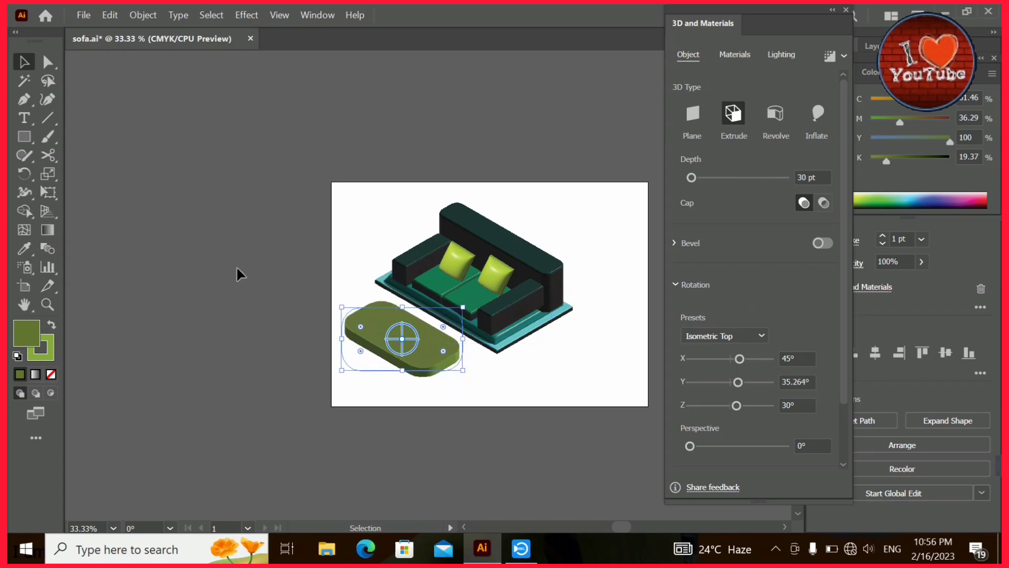
pyautogui.press('z')
pyautogui.moveTo(315, 190); pyautogui.dragTo(610, 396)
pyautogui.click(24, 63)
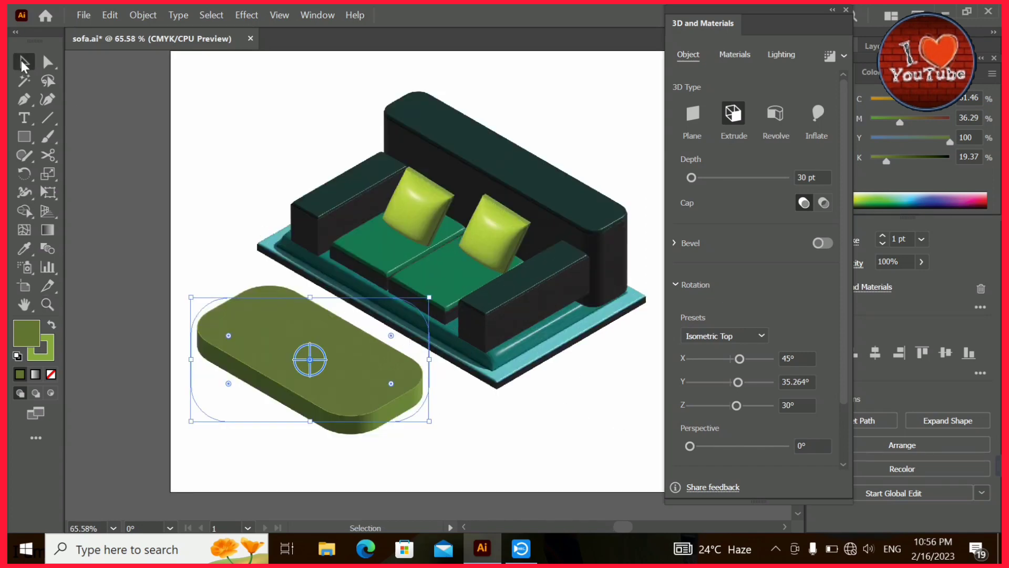
pyautogui.press('Up')
pyautogui.press('Up')
pyautogui.press('Up')
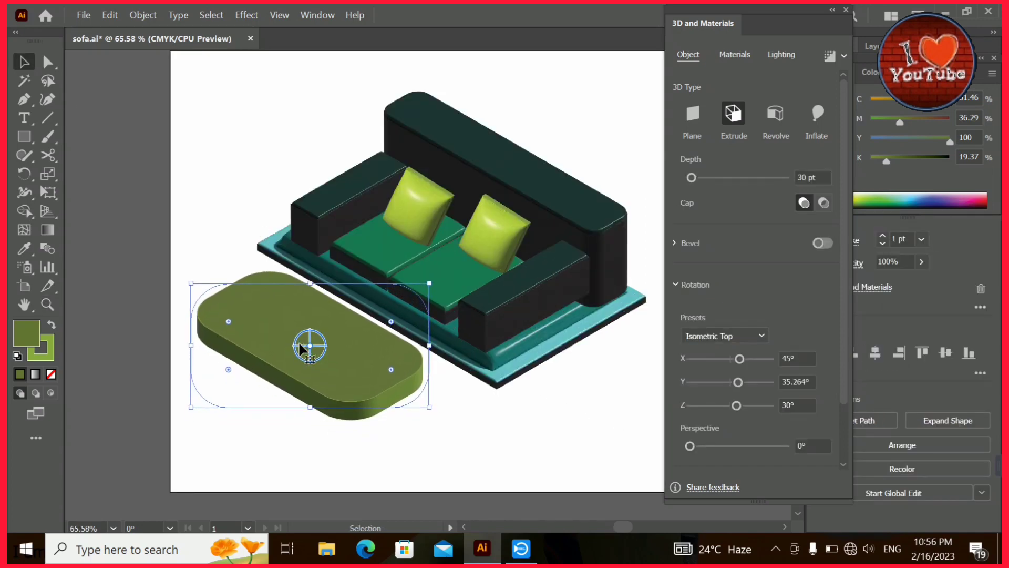
pyautogui.moveTo(299, 342); pyautogui.dragTo(295, 346)
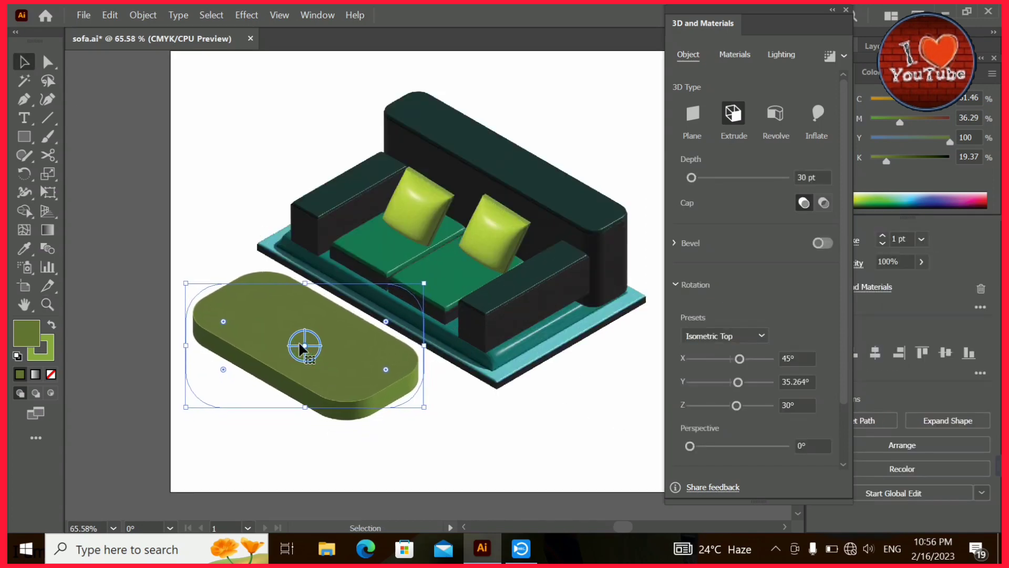
pyautogui.click(491, 460)
pyautogui.click(23, 99)
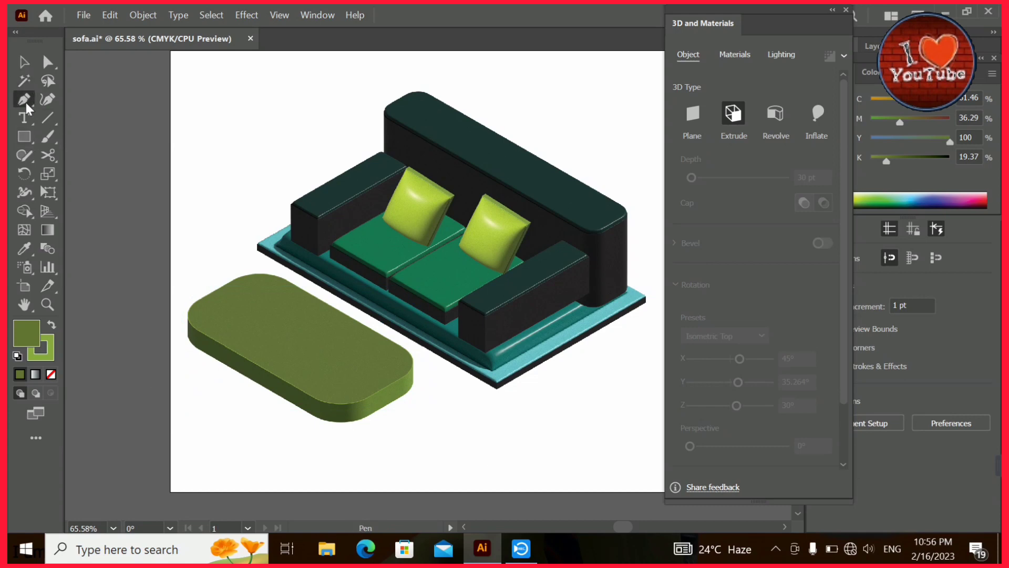
# - Trace the top and curved right side of the hourglass leg outline at the artboard's top-left
pyautogui.click(234, 100)
pyautogui.click(256, 100)
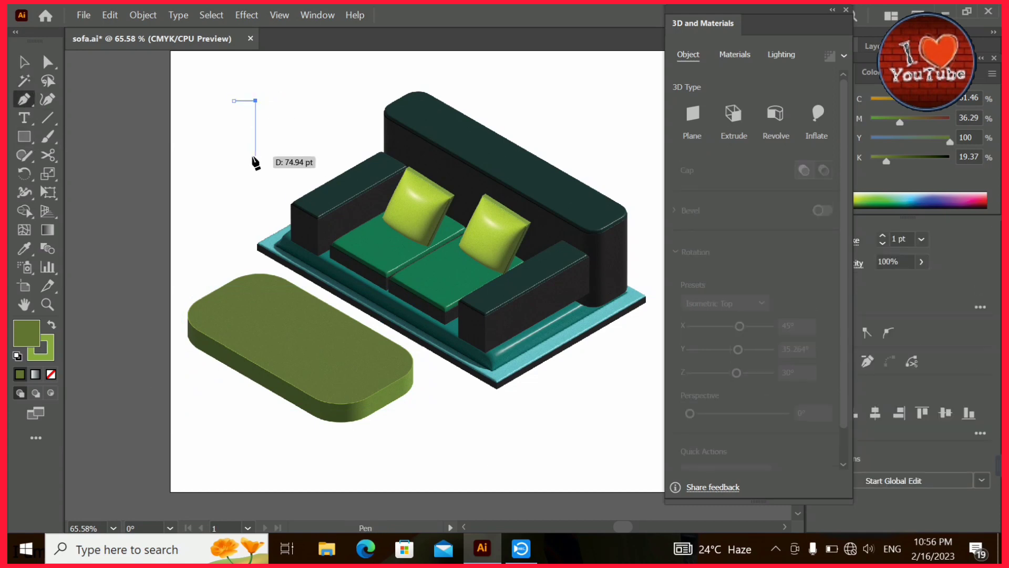
pyautogui.moveTo(255, 156); pyautogui.dragTo(257, 177)
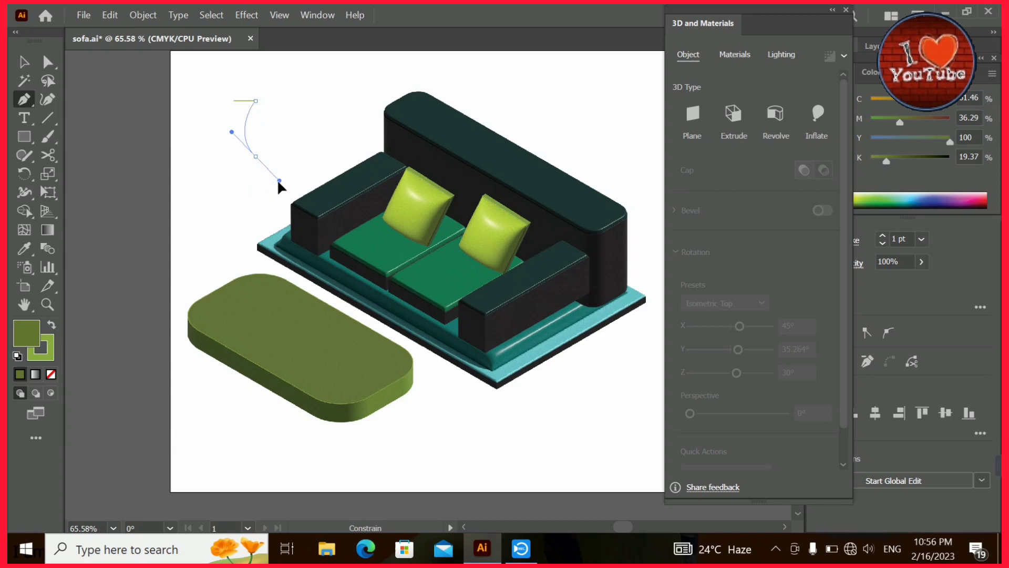
pyautogui.click(255, 157)
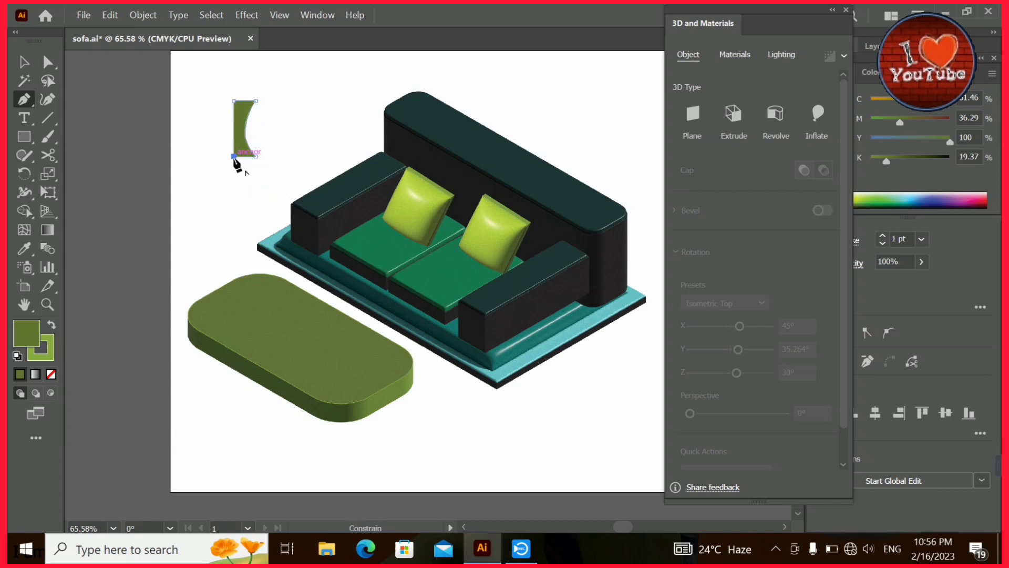
# - Close the leg outline with a curved left side
pyautogui.moveTo(234, 101); pyautogui.dragTo(219, 85)
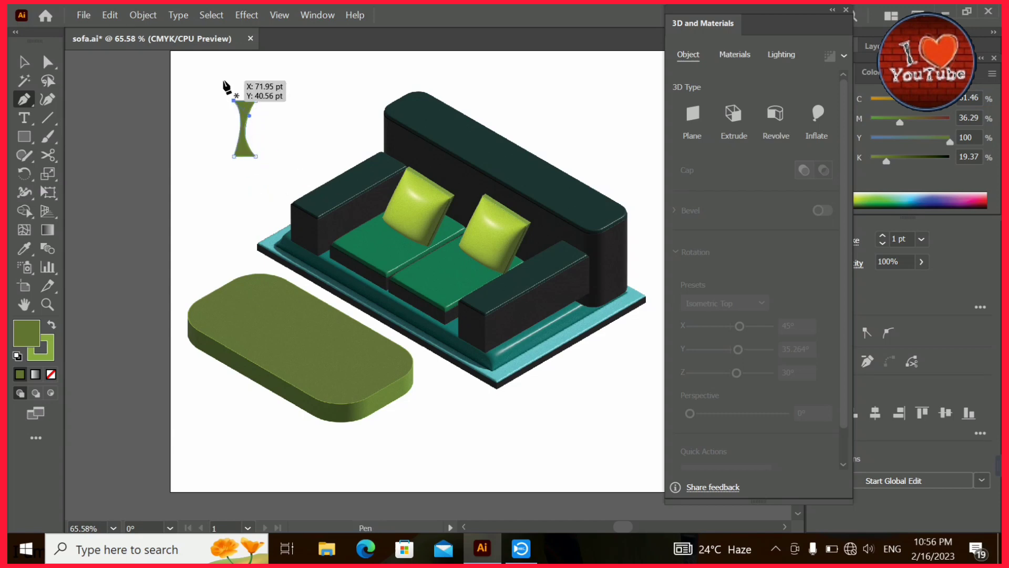
pyautogui.press('shift')
pyautogui.press('shift')
pyautogui.press('shift')
pyautogui.click(435, 68)
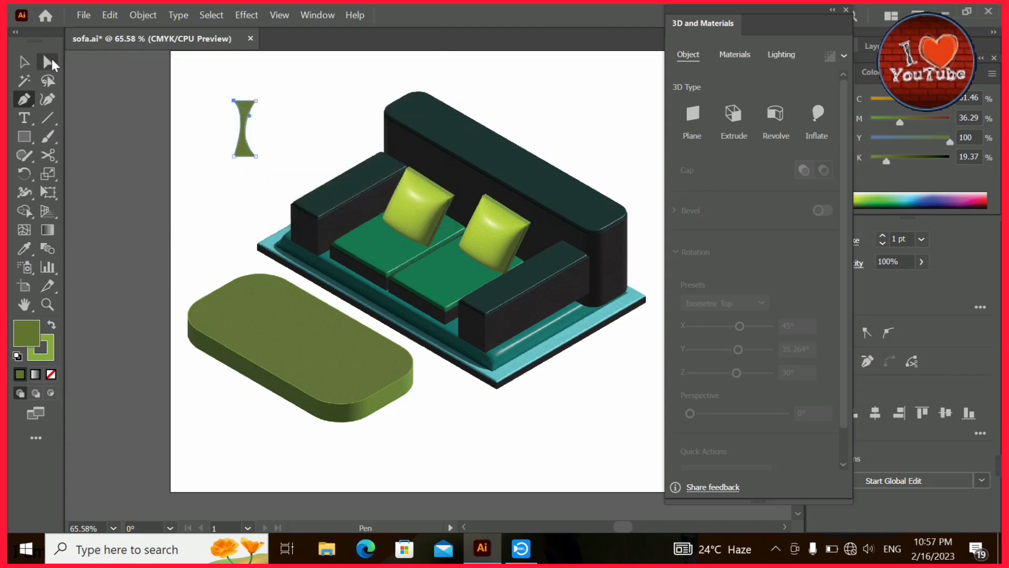
pyautogui.press('v')
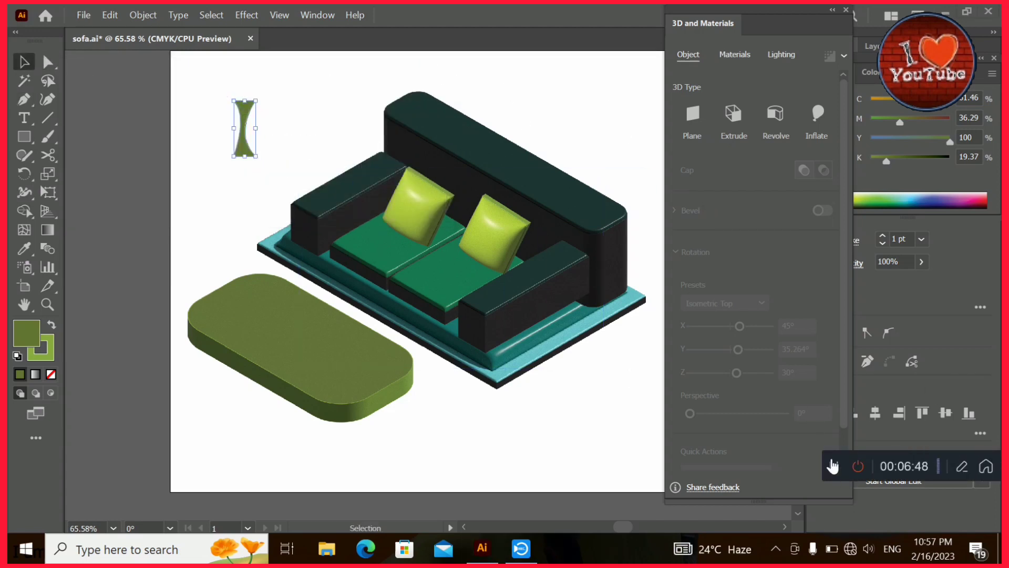
# - Extrude the leg 10 pt deep with a Round bevel
pyautogui.click(733, 113)
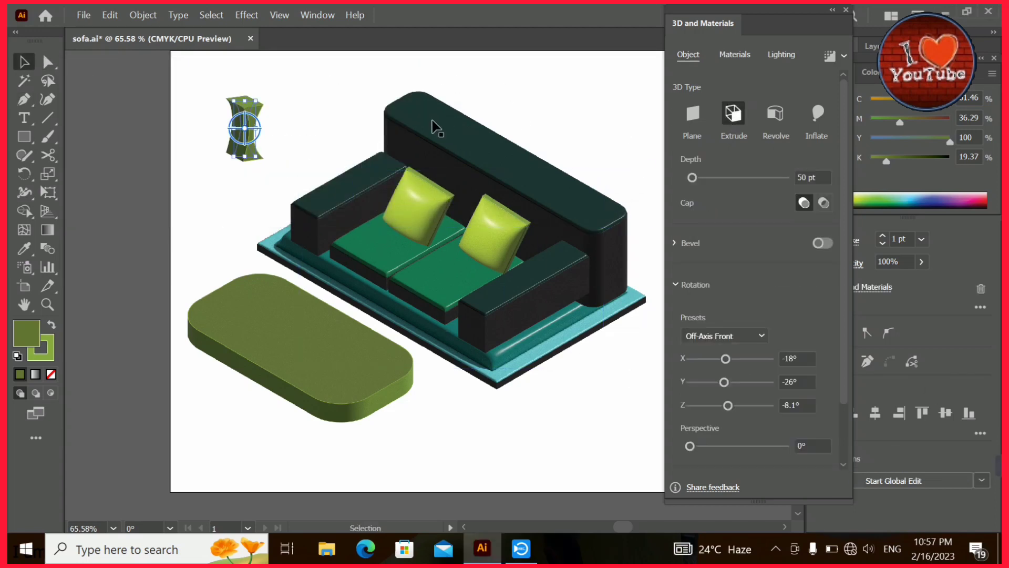
pyautogui.moveTo(253, 147); pyautogui.dragTo(525, 470)
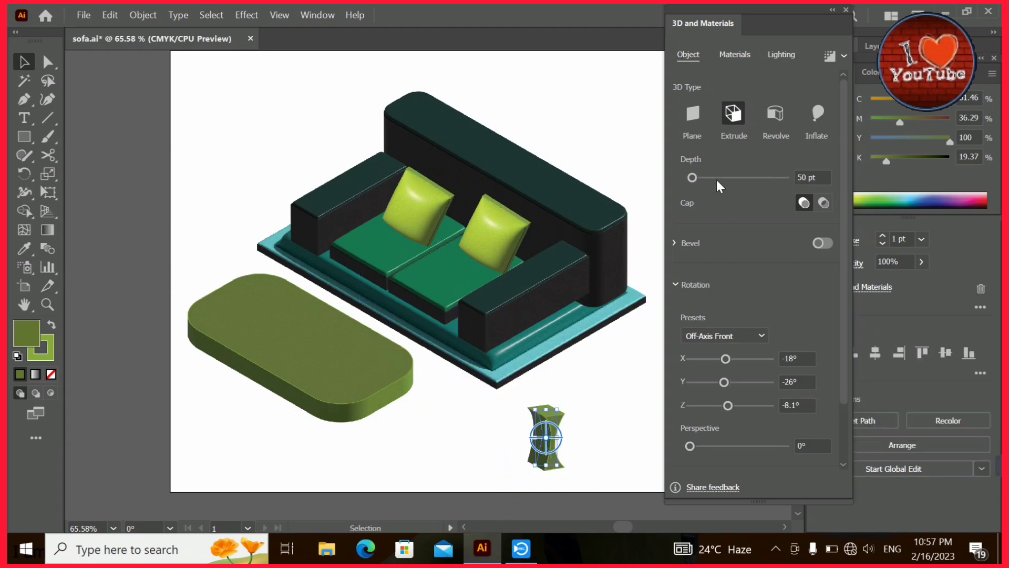
pyautogui.click(809, 177)
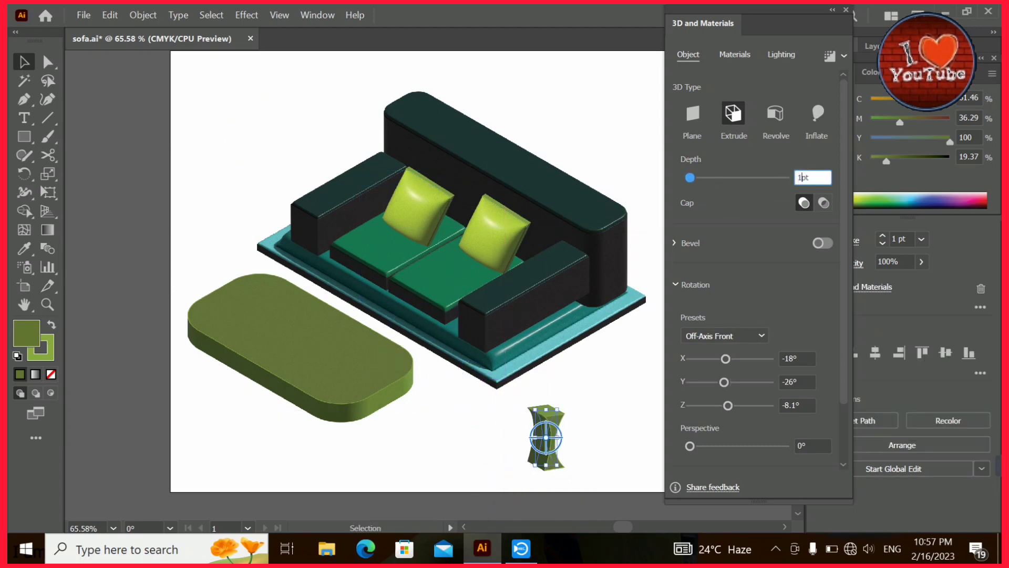
pyautogui.write('10')
pyautogui.click(743, 179)
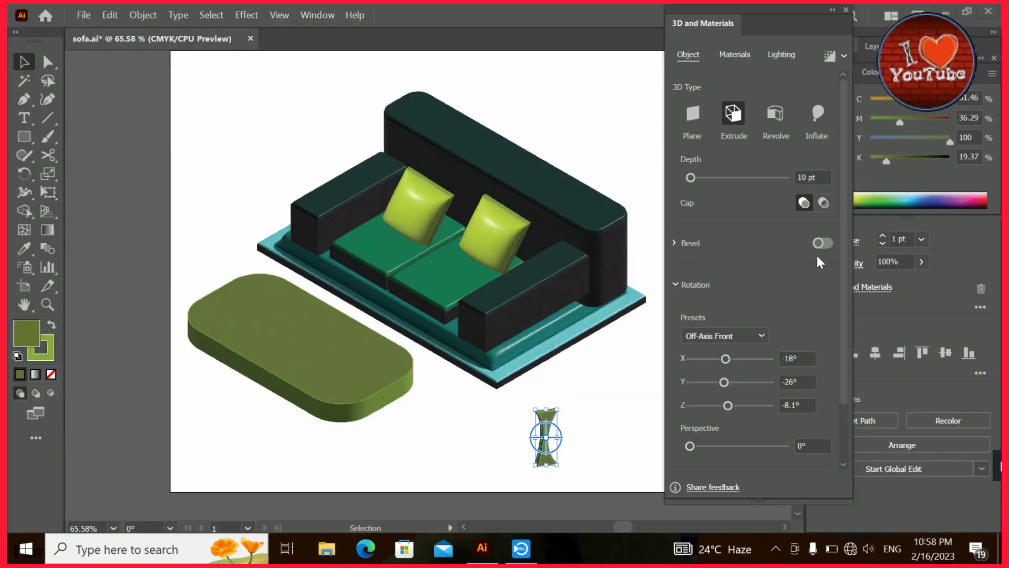
pyautogui.click(822, 241)
pyautogui.click(683, 245)
pyautogui.click(705, 295)
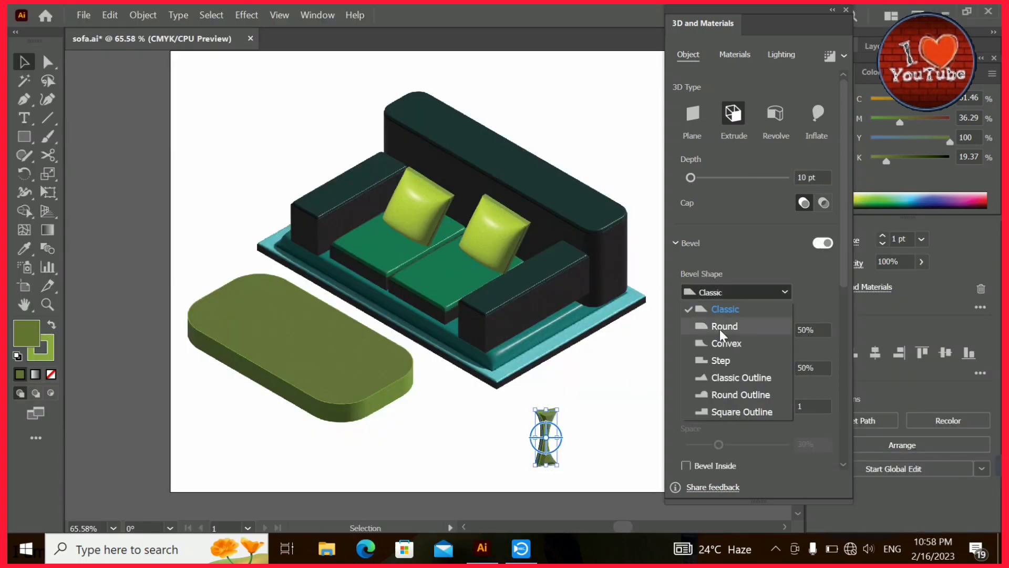
pyautogui.click(717, 329)
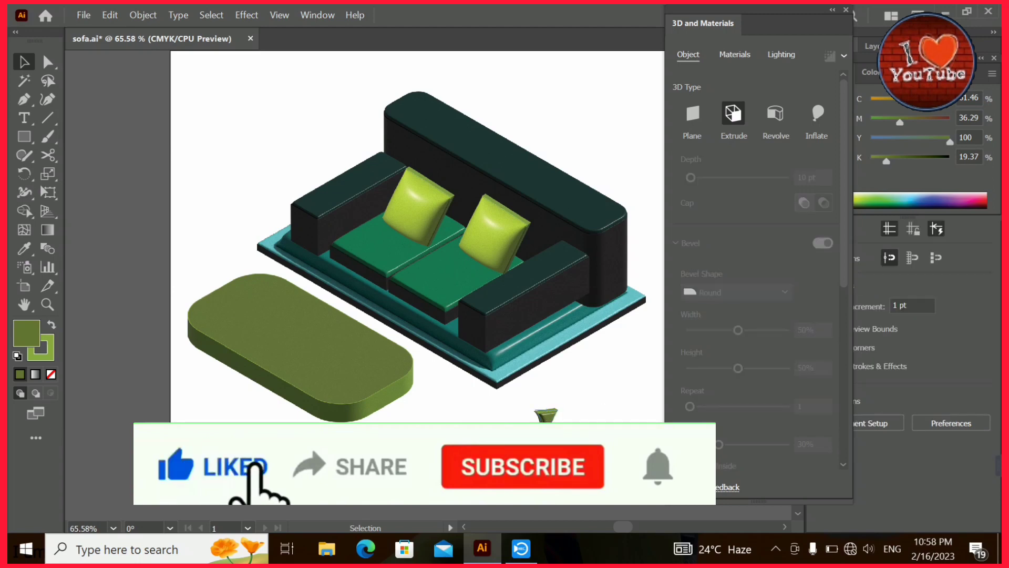
# - Place the leg under the table's front-right corner, sent behind the tabletop
pyautogui.moveTo(547, 415); pyautogui.dragTo(397, 413)
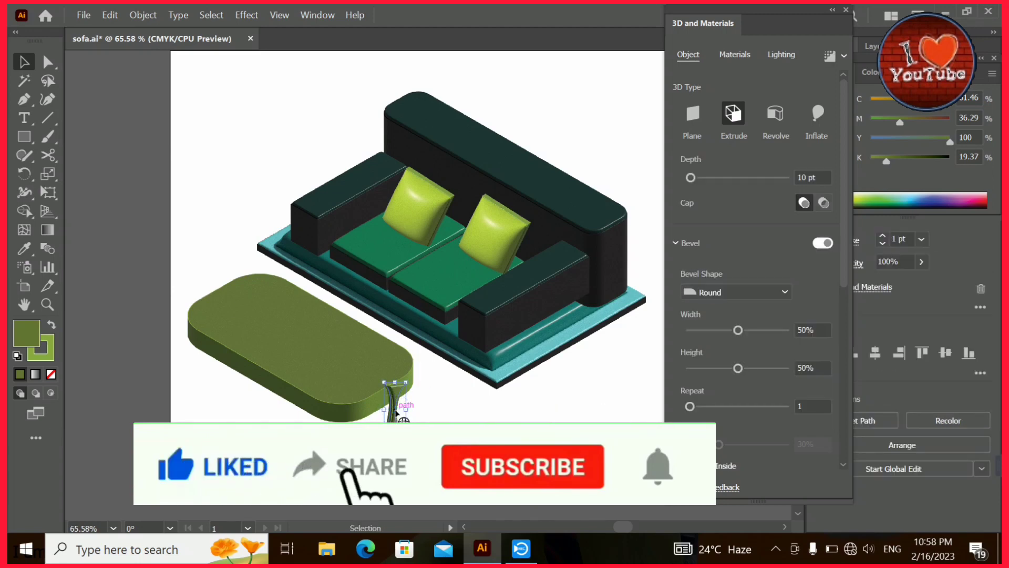
pyautogui.rightClick(395, 413)
pyautogui.click(602, 402)
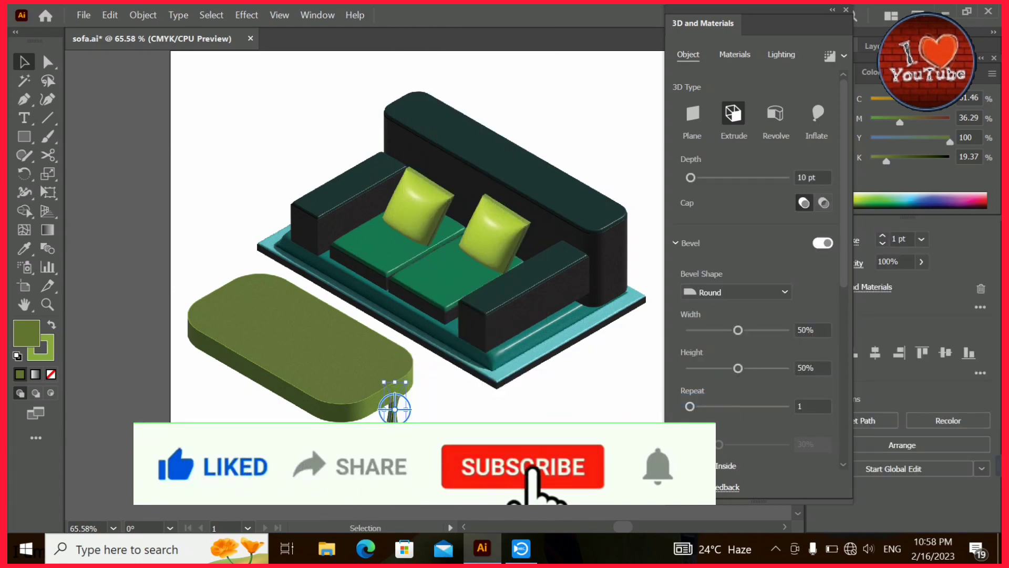
pyautogui.moveTo(396, 436); pyautogui.dragTo(400, 415)
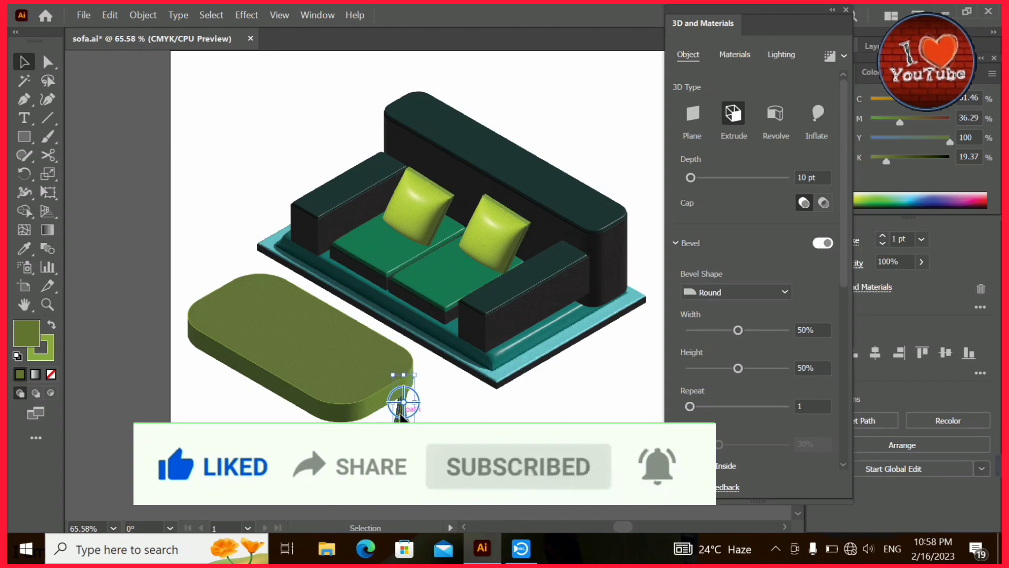
pyautogui.click(446, 419)
pyautogui.hotkey('ctrl', 'shift', 'a')
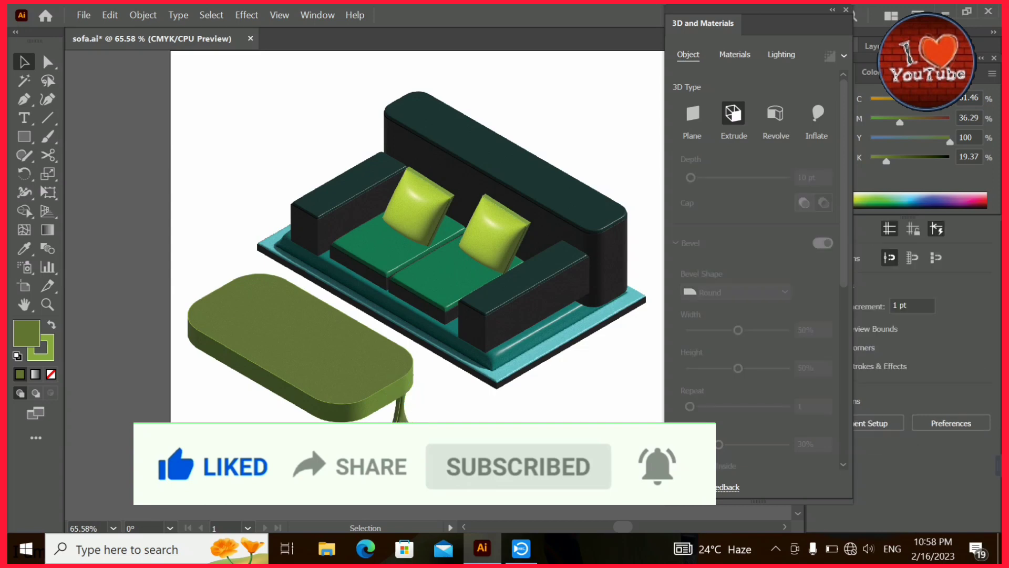
# - Duplicate the leg to the table's front-left corner
pyautogui.moveTo(402, 427)
pyautogui.mouseDown()
pyautogui.moveTo(331, 461)
pyautogui.moveTo(202, 382)
pyautogui.mouseUp()
pyautogui.click(483, 412)
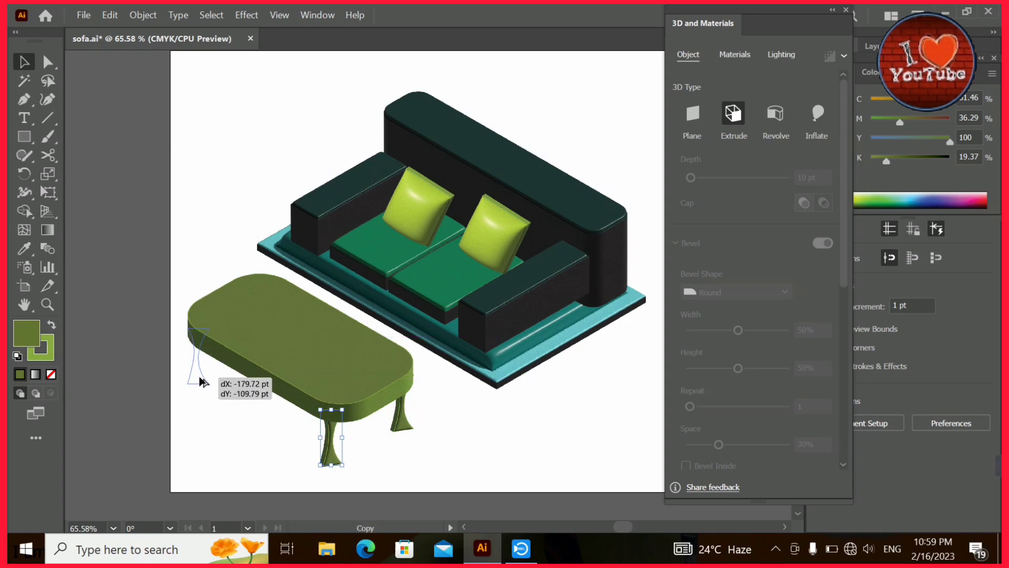
pyautogui.click(483, 425)
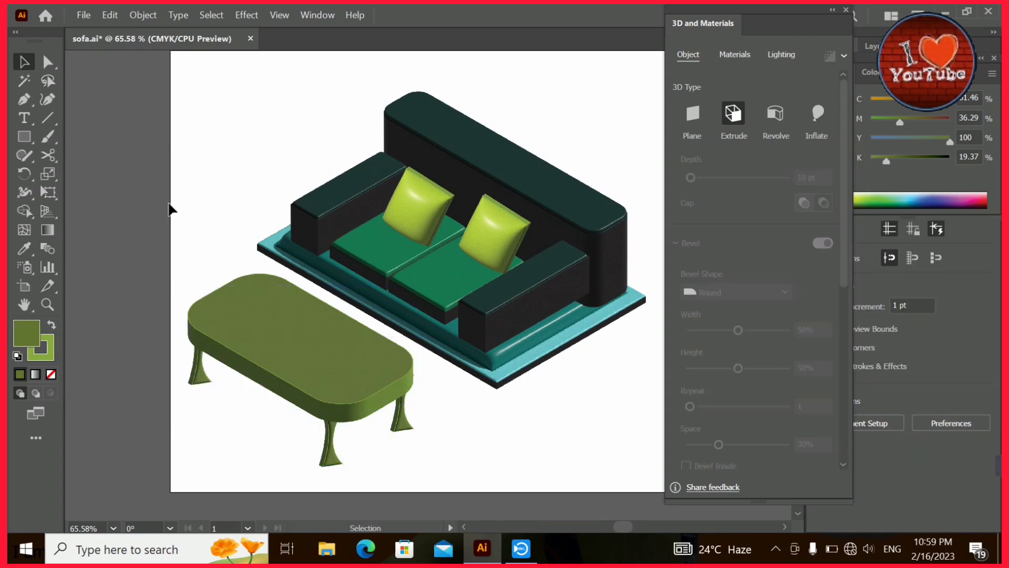
pyautogui.click(23, 99)
# - Pen-draw a curved lamp profile and revolve it into a 3D shape
pyautogui.click(233, 88)
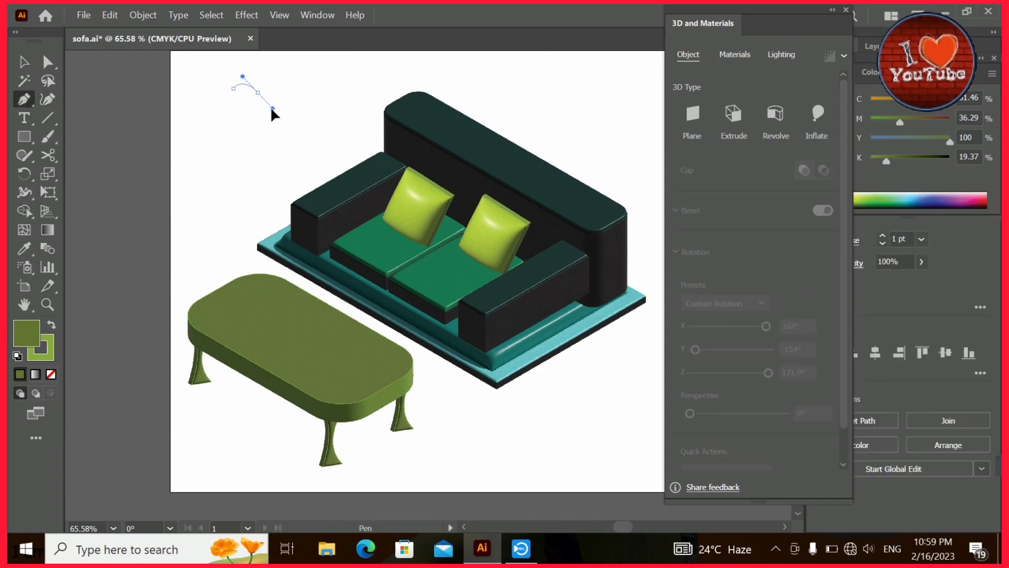
pyautogui.moveTo(271, 104); pyautogui.dragTo(283, 105)
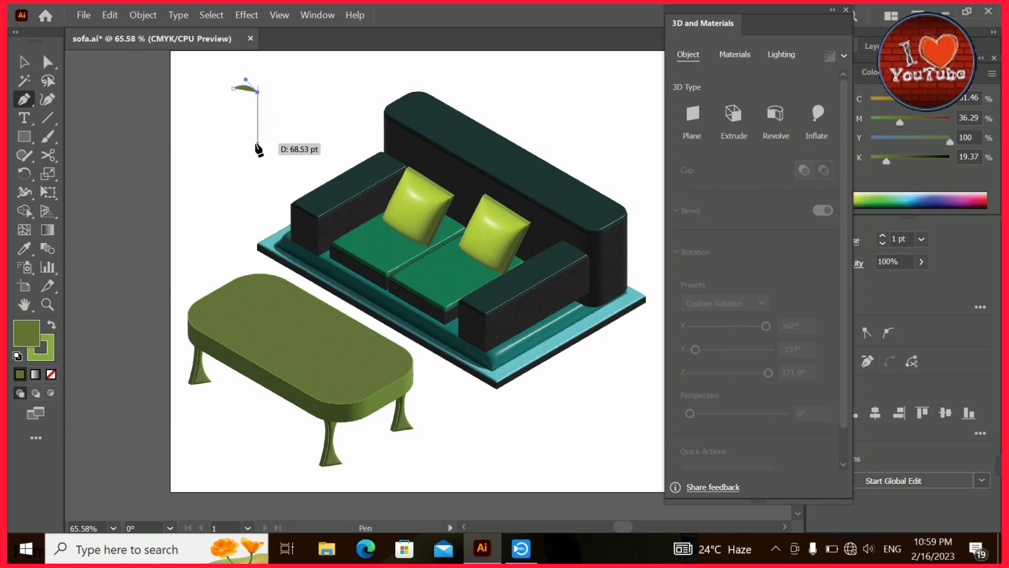
pyautogui.moveTo(257, 143); pyautogui.dragTo(246, 154)
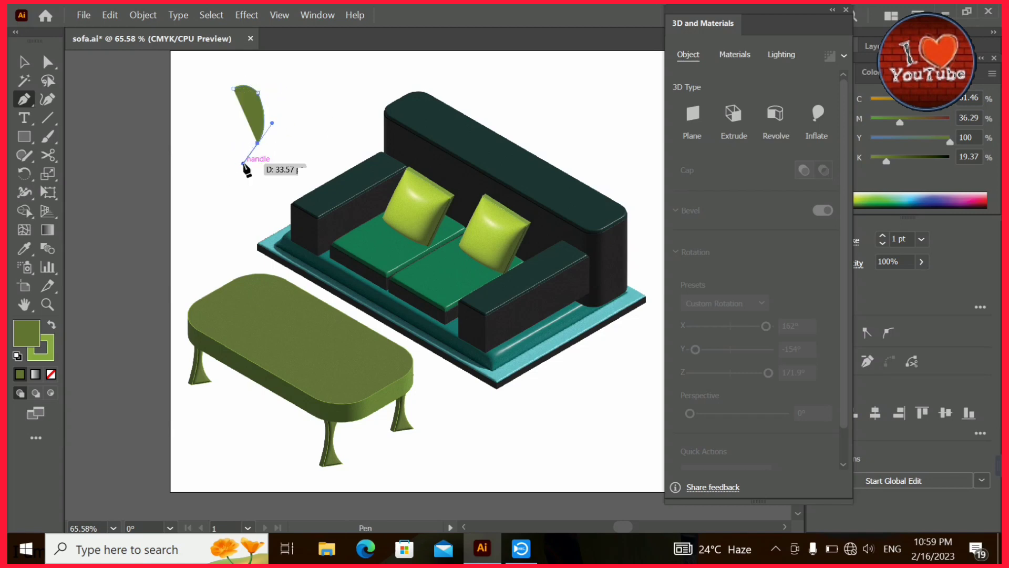
pyautogui.click(218, 144)
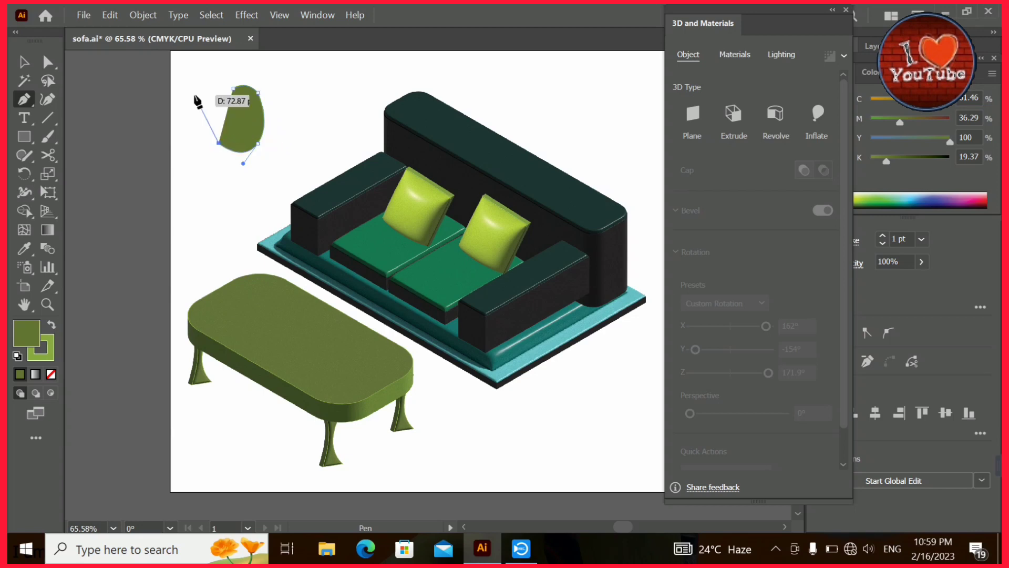
pyautogui.click(775, 114)
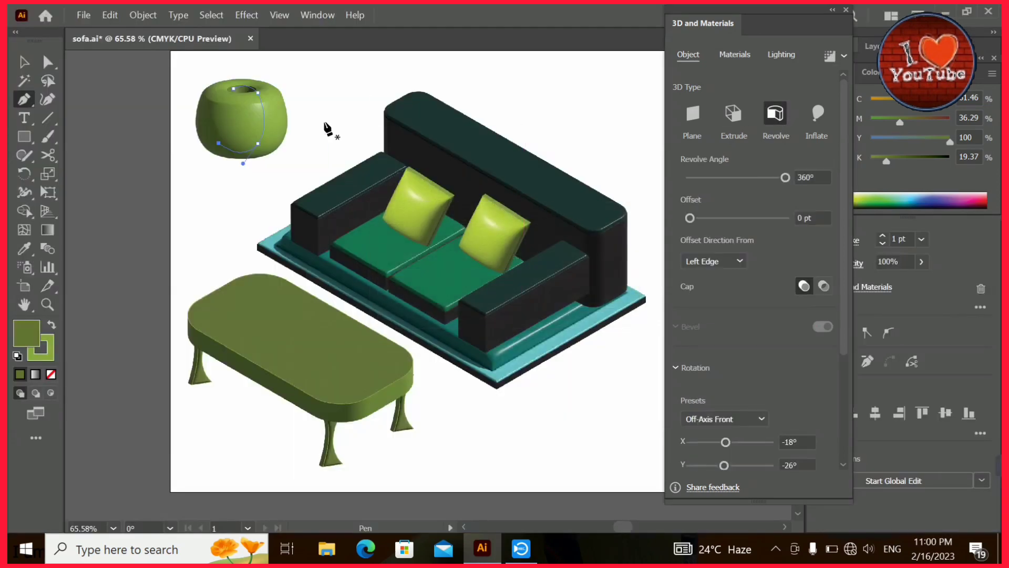
# - Give the revolved shape a brighter yellow-green fill
pyautogui.click(23, 63)
pyautogui.click(324, 74)
pyautogui.click(271, 134)
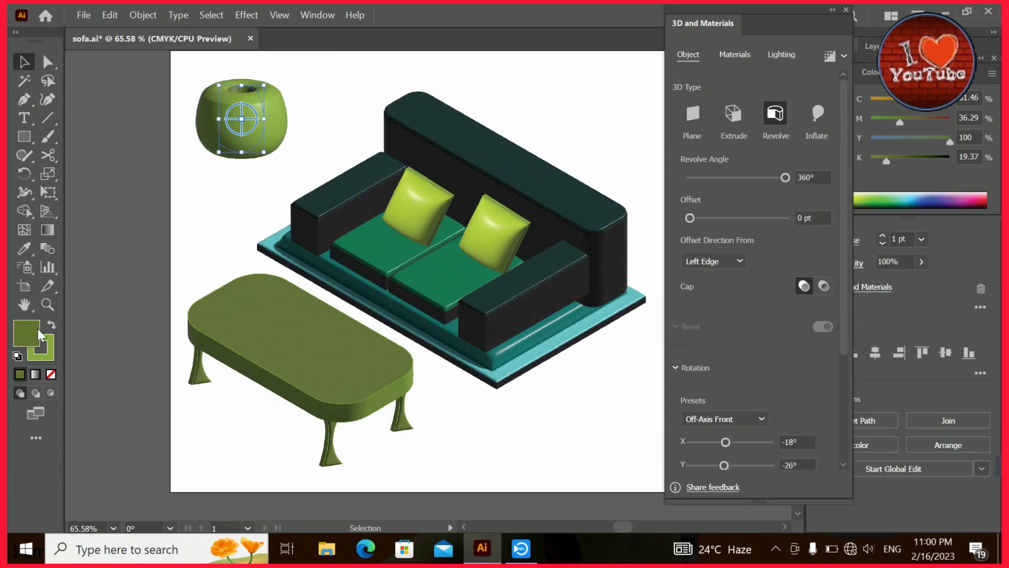
pyautogui.doubleClick(26, 333)
pyautogui.click(486, 202)
pyautogui.click(669, 177)
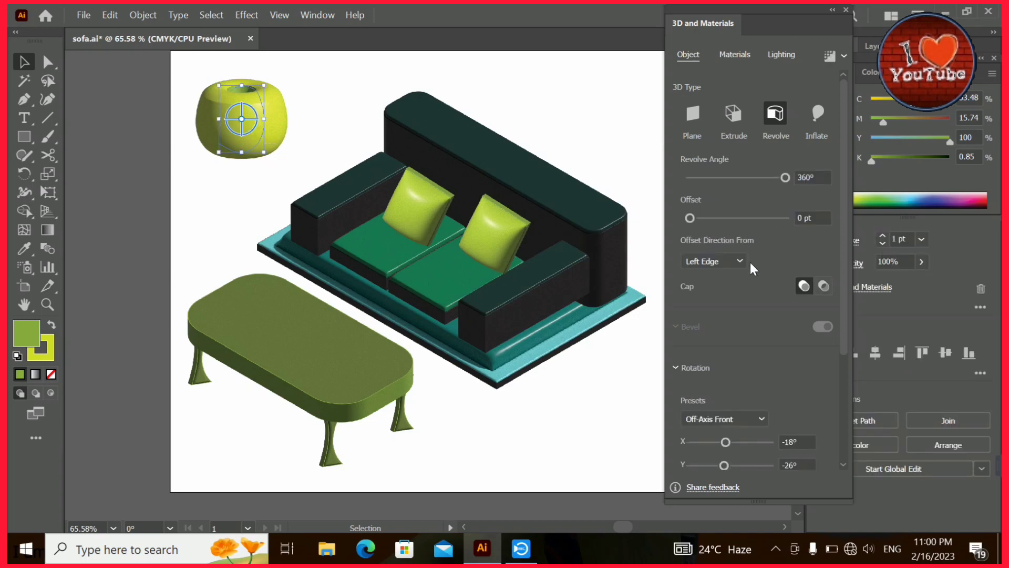
# - Revolve from the Right Edge to form a cone and move it onto the table top
pyautogui.click(729, 263)
pyautogui.click(728, 296)
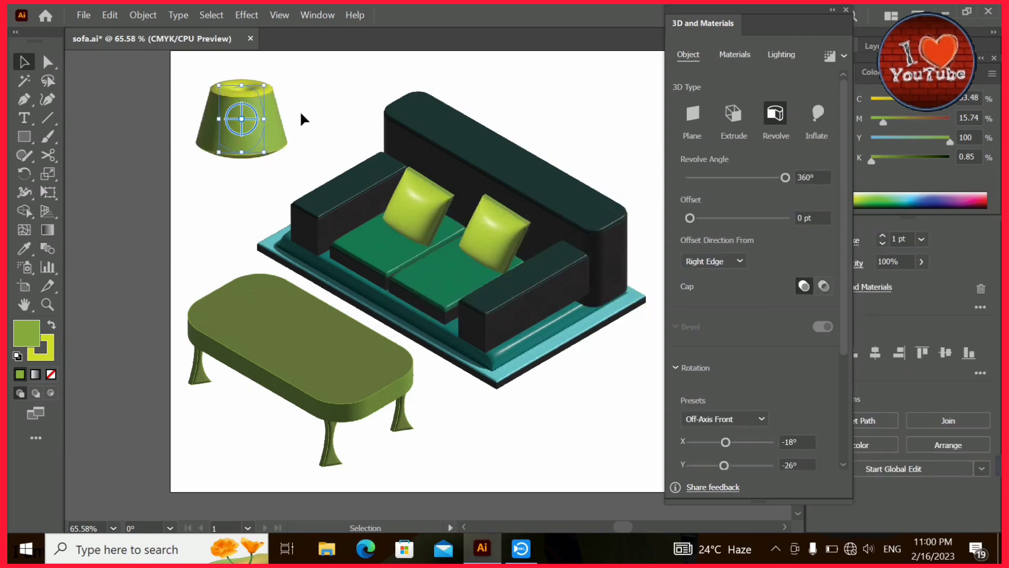
pyautogui.moveTo(253, 96); pyautogui.dragTo(361, 330)
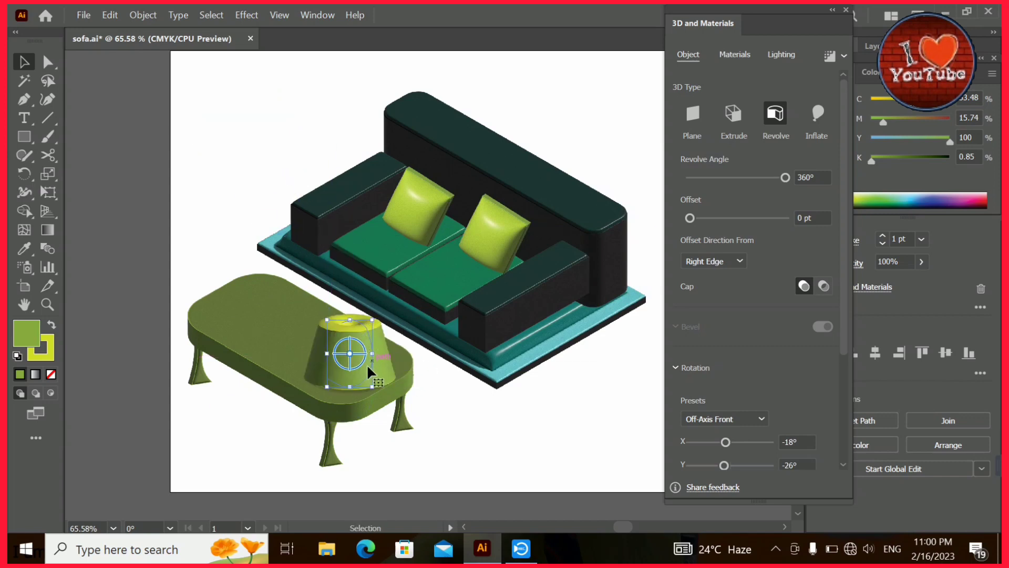
# - Shrink the cone to lampshade size and fill it a saturated purple
pyautogui.moveTo(374, 386); pyautogui.dragTo(357, 367)
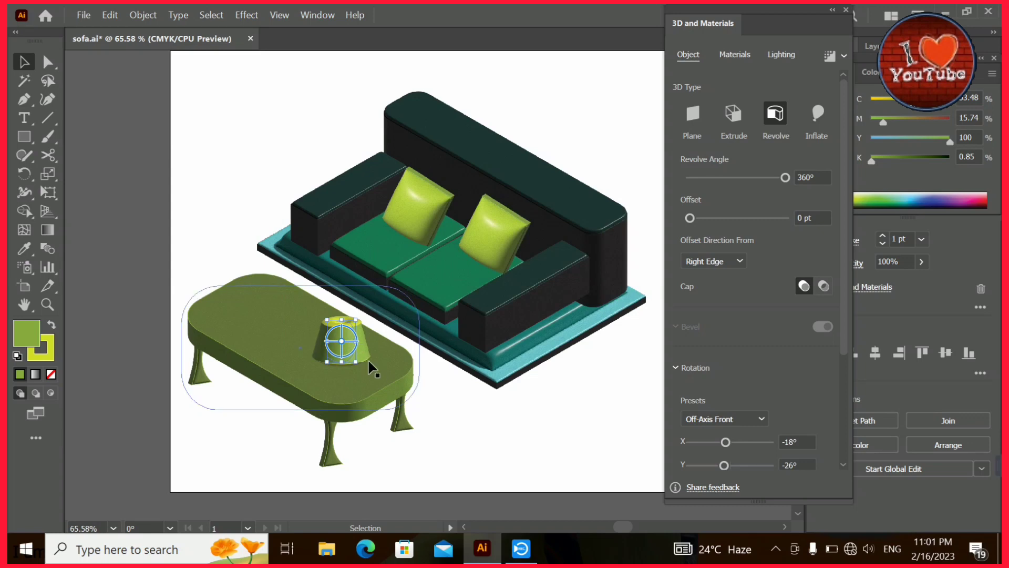
pyautogui.doubleClick(32, 336)
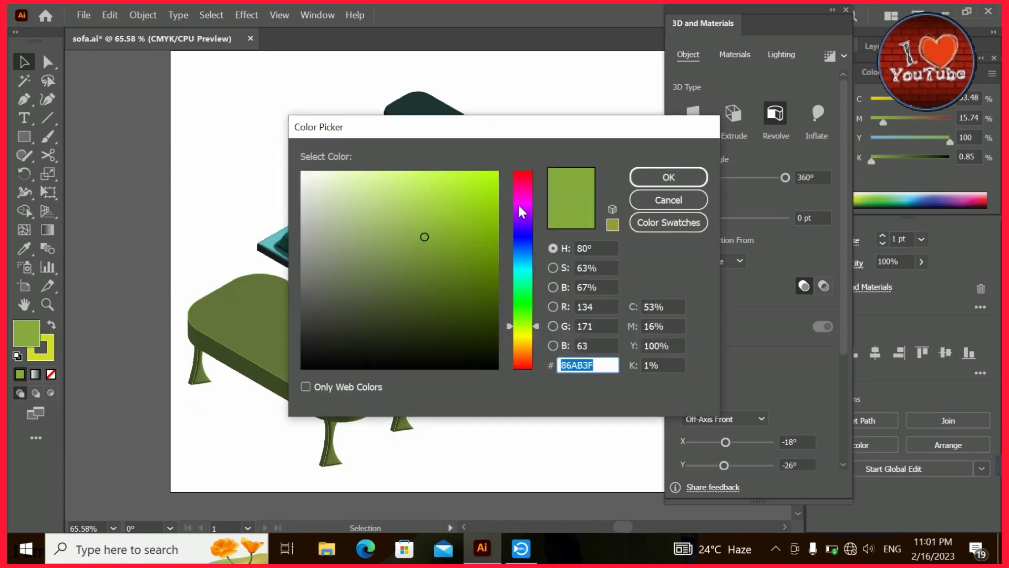
pyautogui.click(520, 210)
pyautogui.click(478, 226)
pyautogui.click(660, 179)
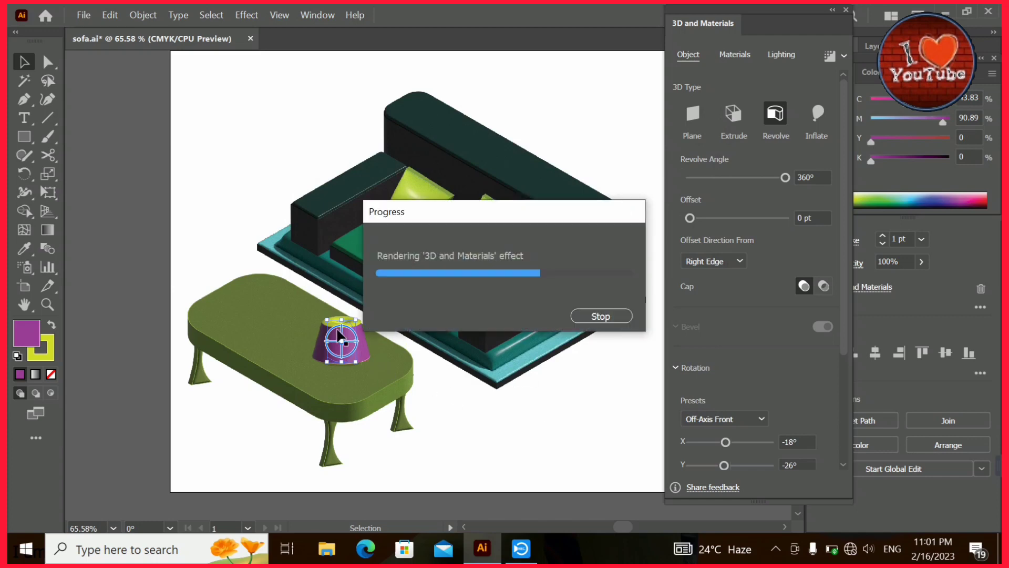
# - Position the purple shade on the coffee table's back-left corner and deselect it
pyautogui.moveTo(362, 351)
pyautogui.mouseDown()
pyautogui.moveTo(282, 274)
pyautogui.moveTo(287, 280)
pyautogui.mouseUp()
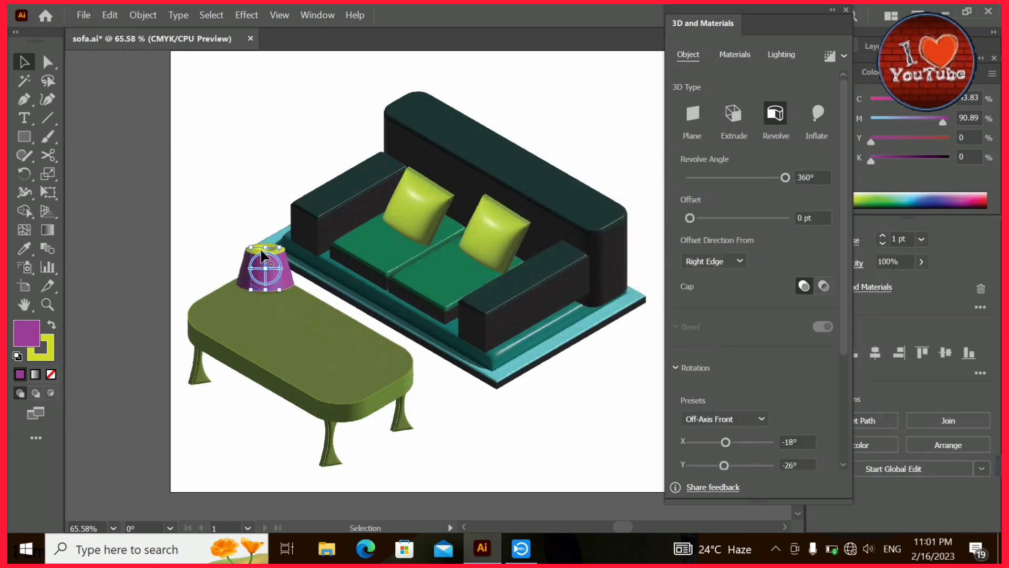
pyautogui.moveTo(260, 248); pyautogui.dragTo(276, 241)
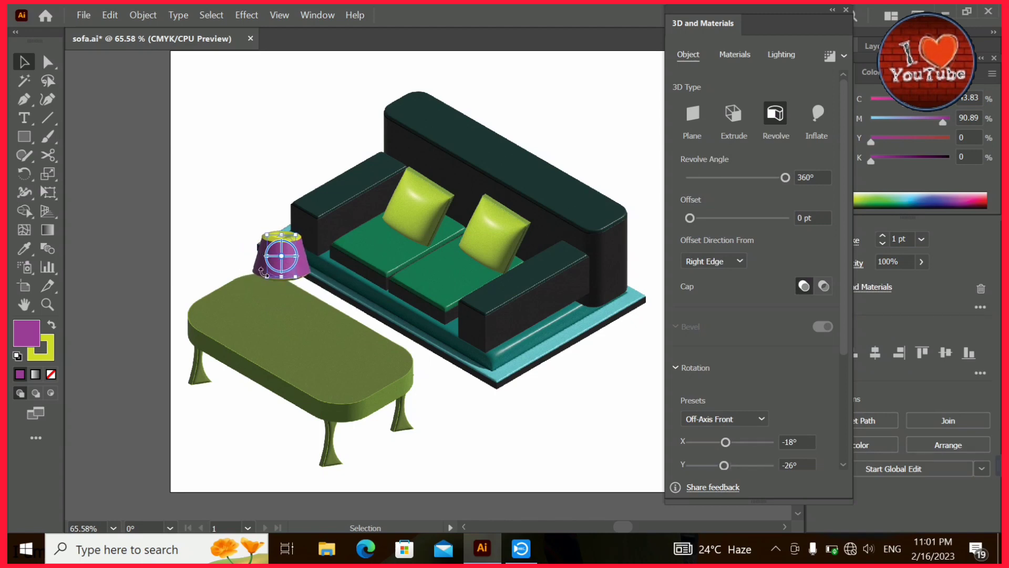
pyautogui.click(244, 69)
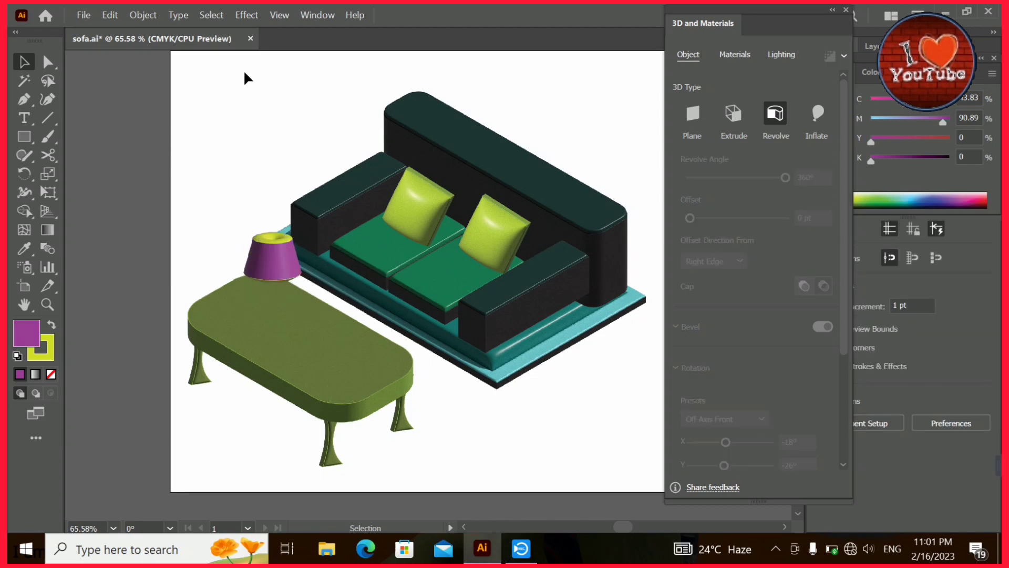
pyautogui.moveTo(279, 242); pyautogui.dragTo(268, 254)
pyautogui.click(248, 171)
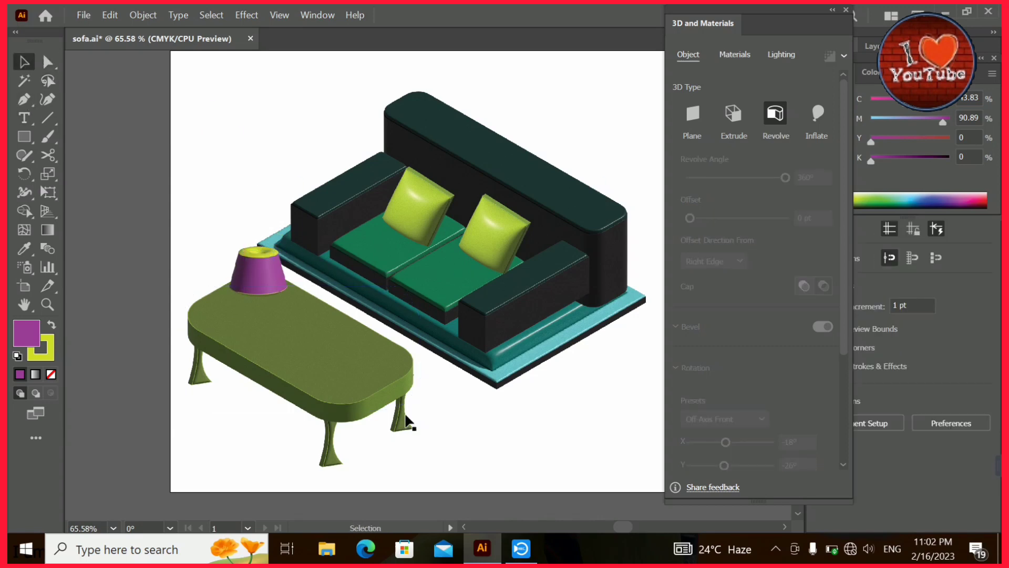
# - Duplicate a table leg, move it under the purple shade, and adjust its stacking order
pyautogui.moveTo(404, 423)
pyautogui.mouseDown()
pyautogui.moveTo(476, 418)
pyautogui.moveTo(264, 322)
pyautogui.mouseUp()
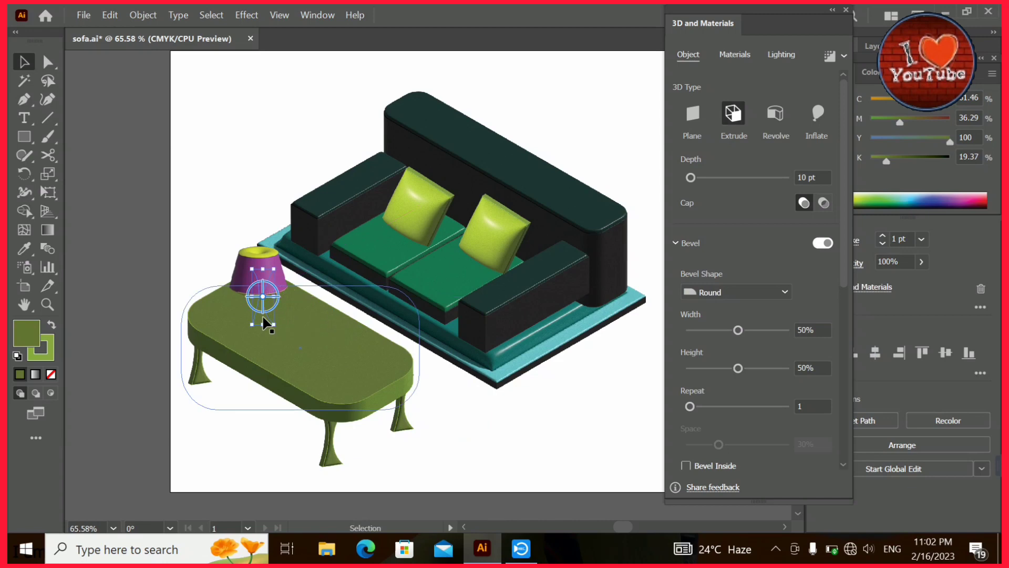
pyautogui.click(234, 159)
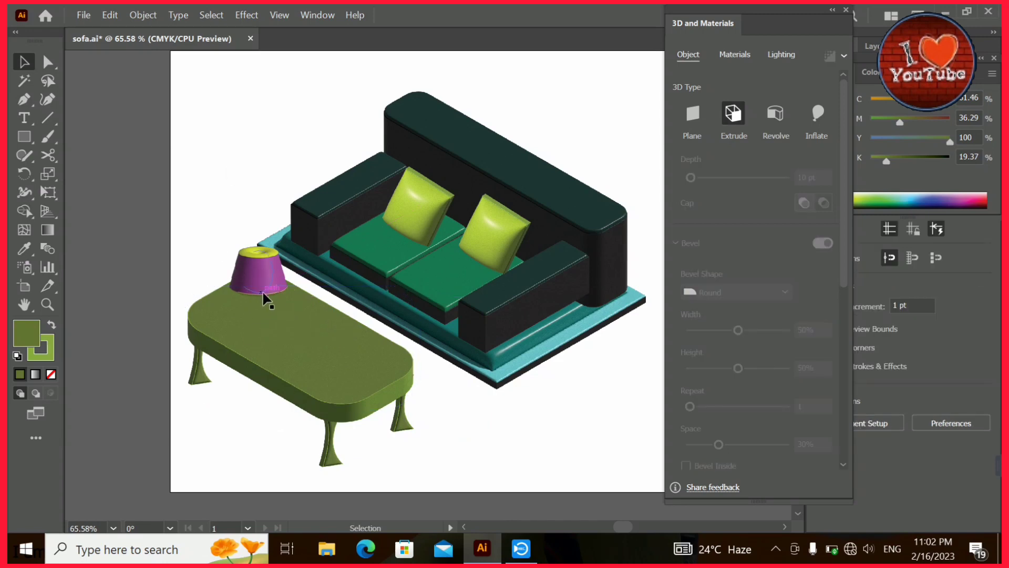
pyautogui.hotkey('ctrl', 'z')
pyautogui.rightClick(474, 402)
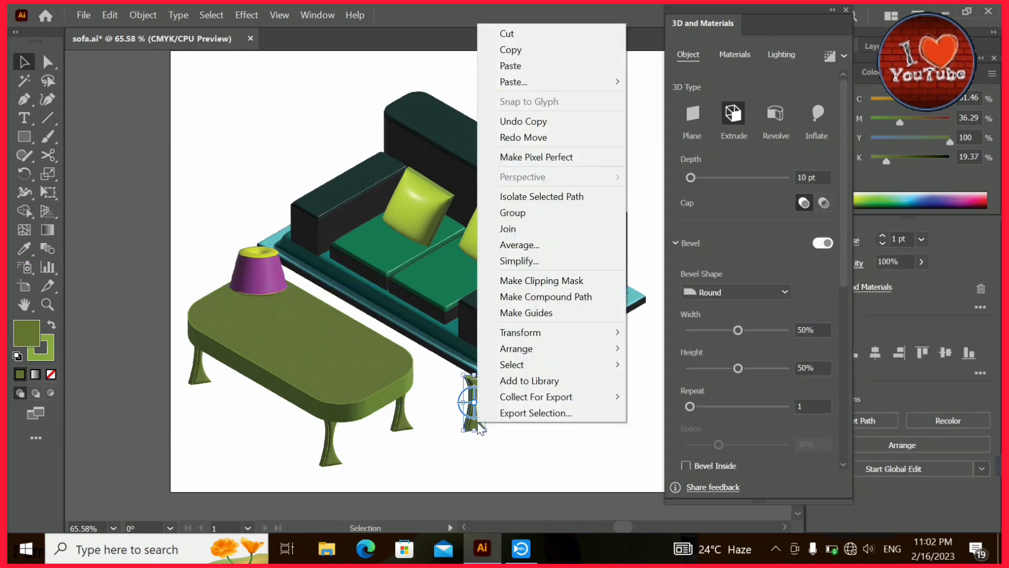
pyautogui.click(684, 347)
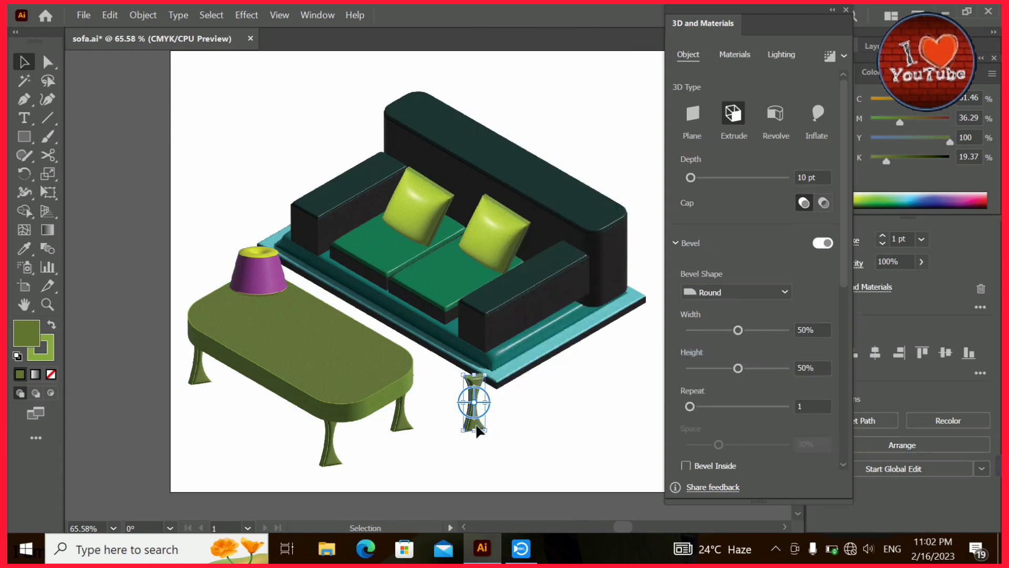
pyautogui.moveTo(478, 430); pyautogui.dragTo(256, 293)
pyautogui.rightClick(260, 251)
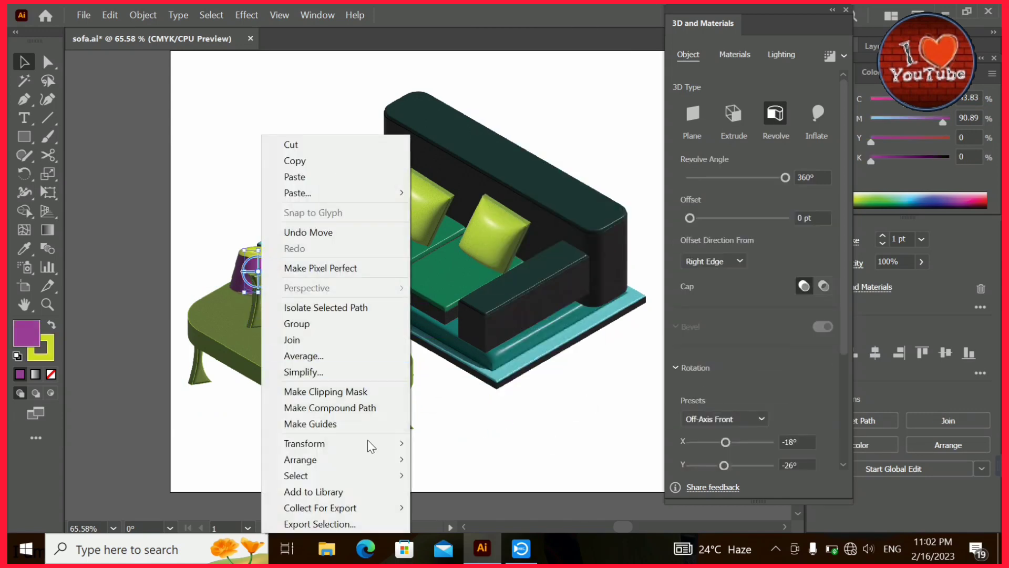
pyautogui.moveTo(301, 459)
pyautogui.click(453, 459)
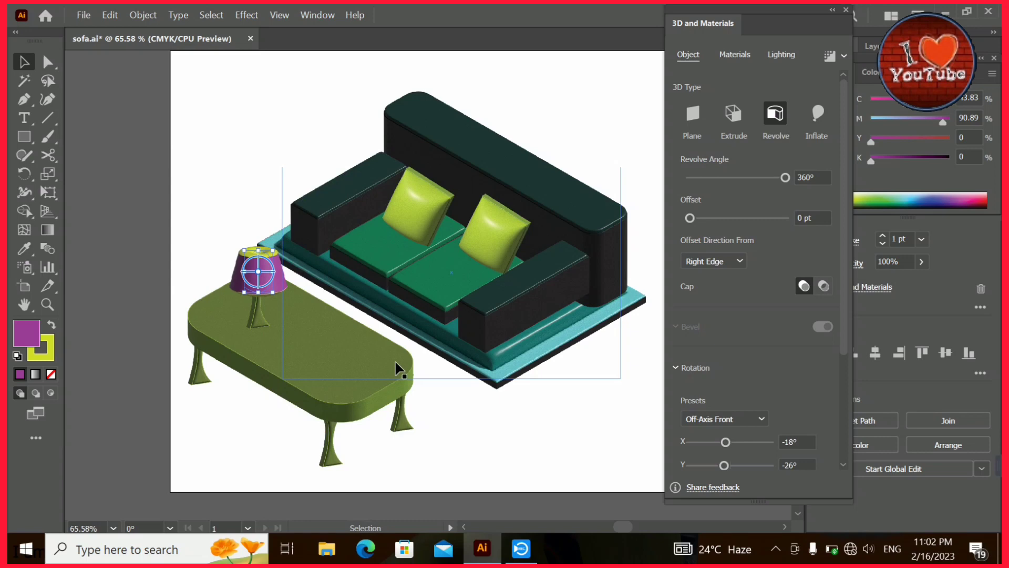
pyautogui.click(261, 319)
# - Give the lamp stem fill #755C34 and stroke #AA3FAA, then zoom in on the lamp
pyautogui.doubleClick(33, 332)
pyautogui.moveTo(526, 344); pyautogui.dragTo(522, 349)
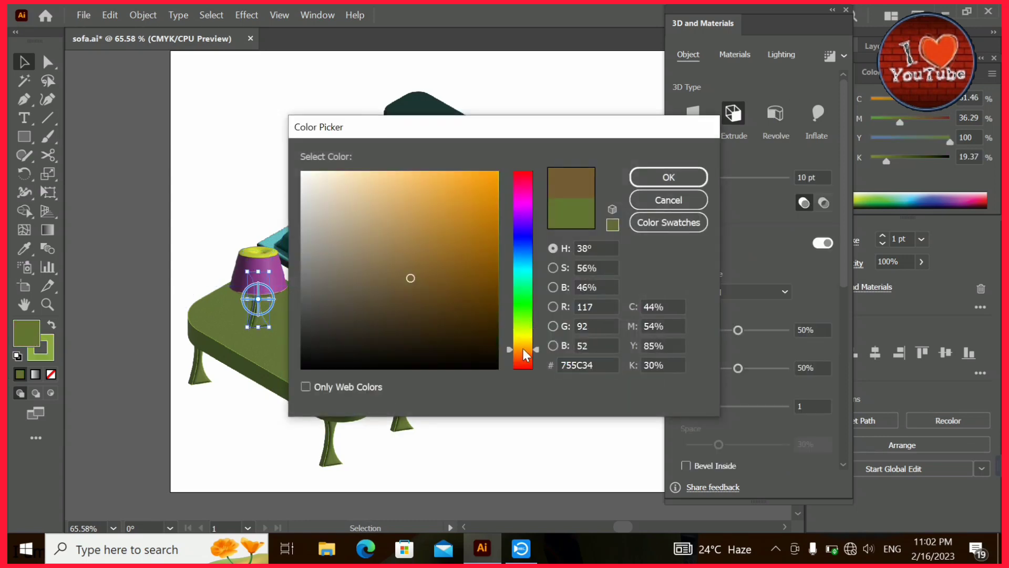
pyautogui.click(643, 176)
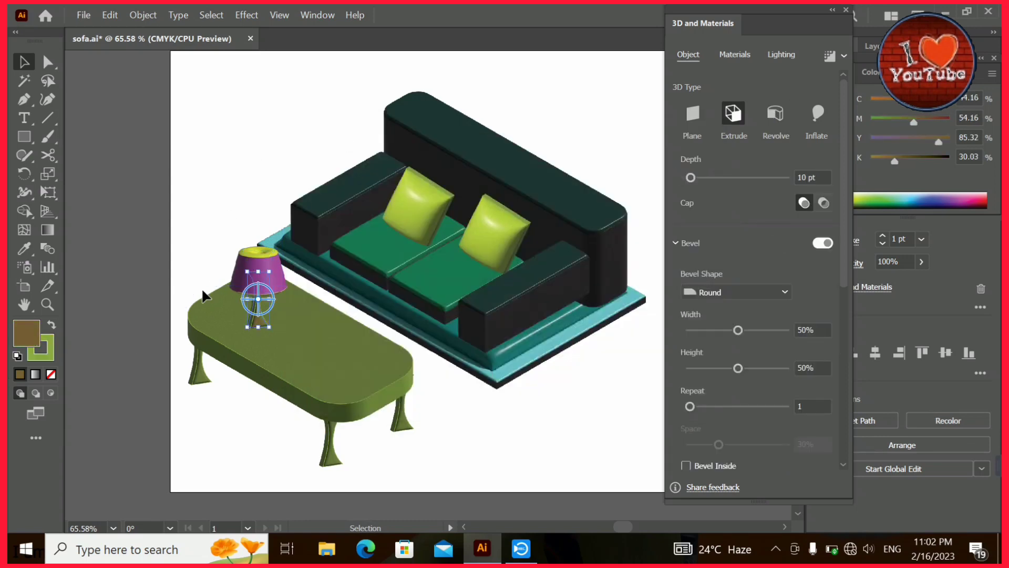
pyautogui.doubleClick(52, 339)
pyautogui.moveTo(521, 211); pyautogui.dragTo(521, 203)
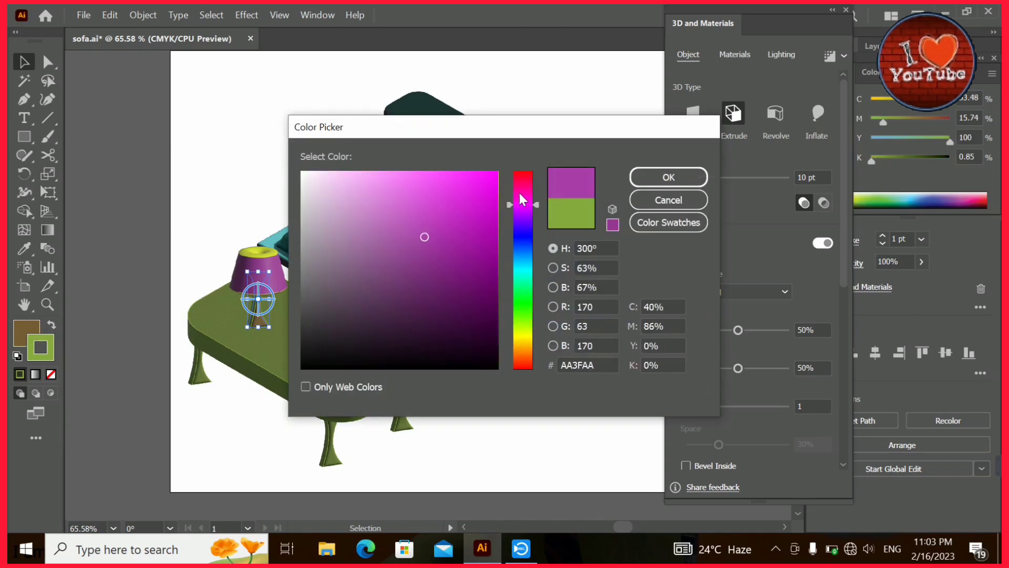
pyautogui.click(668, 177)
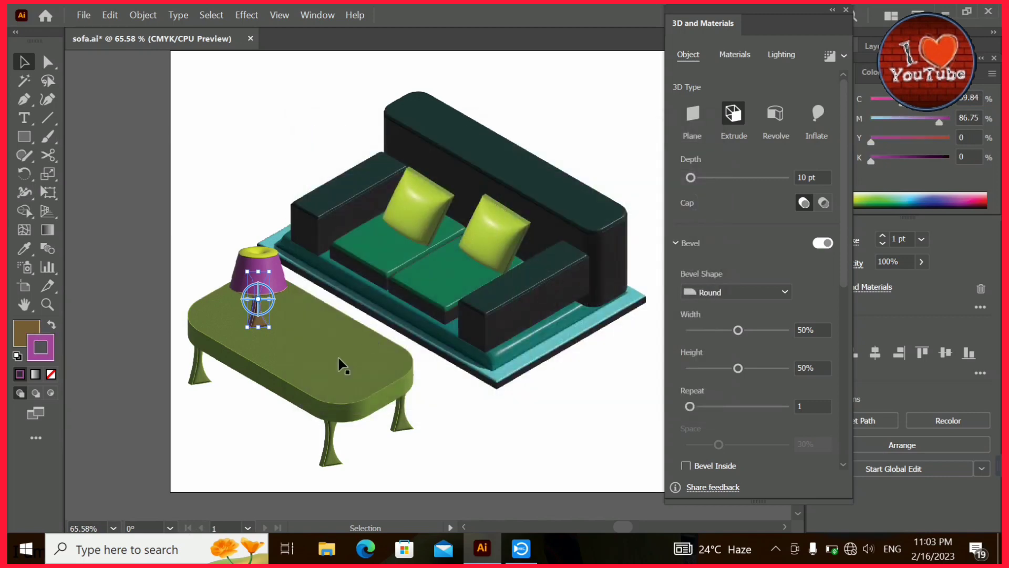
pyautogui.moveTo(205, 257); pyautogui.dragTo(334, 341)
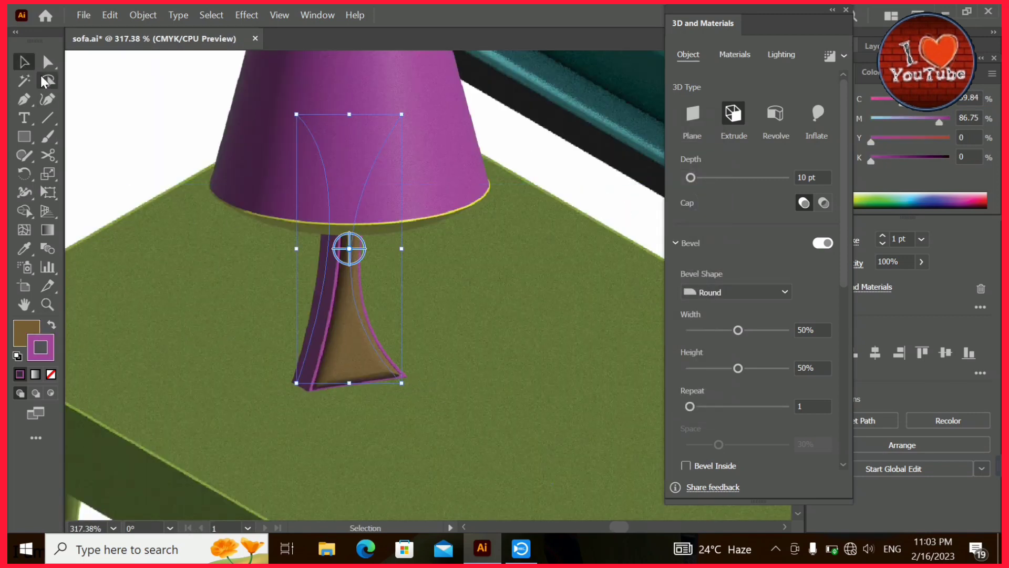
# - Drag the stem's bottom-right anchor outward to widen its foot
pyautogui.click(47, 63)
pyautogui.moveTo(402, 383); pyautogui.dragTo(446, 376)
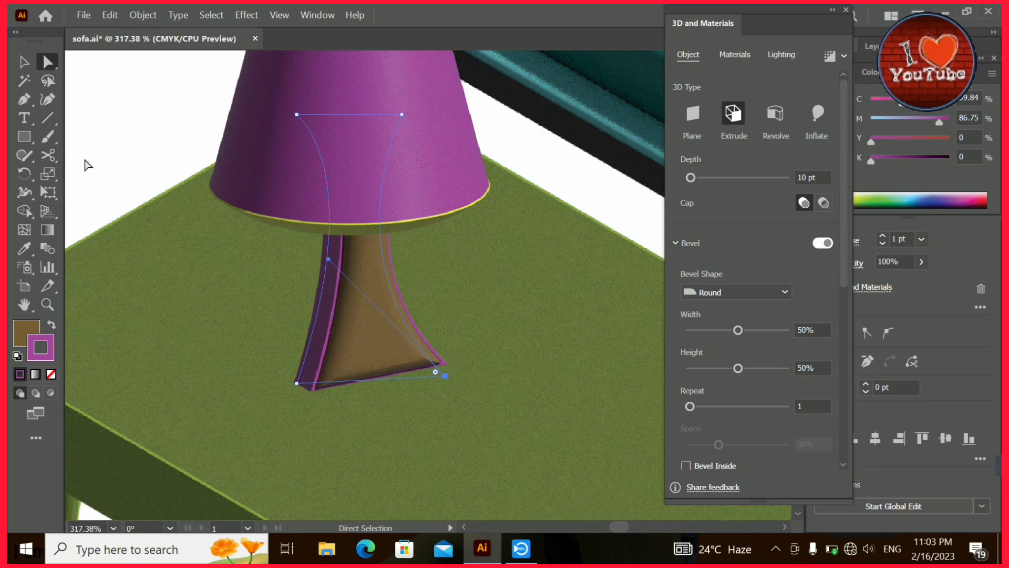
pyautogui.click(23, 61)
# - Draw an oval at the foot of the stem with the Ellipse Tool
pyautogui.click(84, 105)
pyautogui.click(24, 136)
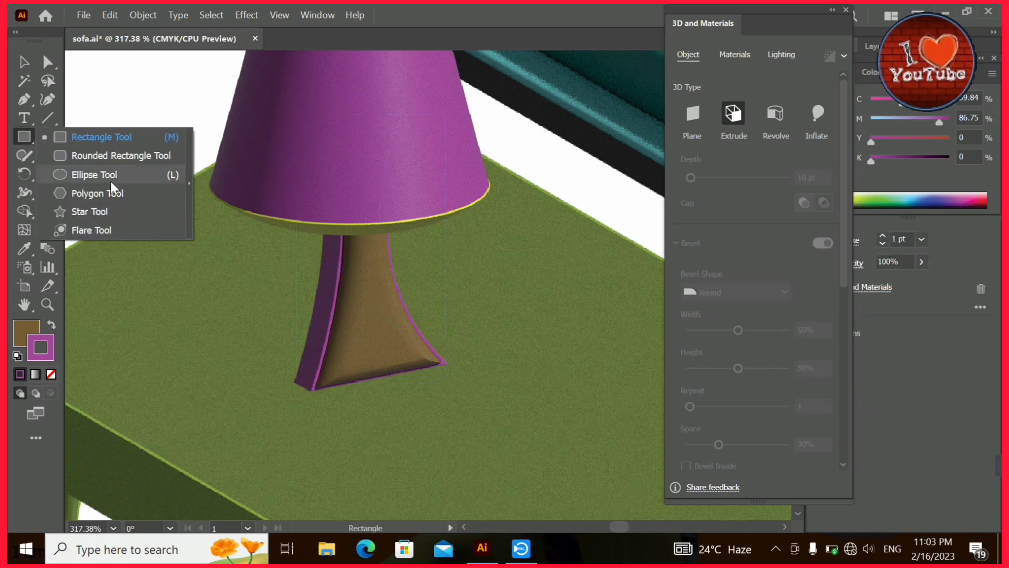
pyautogui.click(110, 177)
pyautogui.moveTo(286, 320)
pyautogui.mouseDown()
pyautogui.moveTo(454, 494)
pyautogui.moveTo(452, 407)
pyautogui.mouseUp()
# - Extrude the oval in 3D and Materials and tilt it to the Isometric Top preset
pyautogui.click(25, 62)
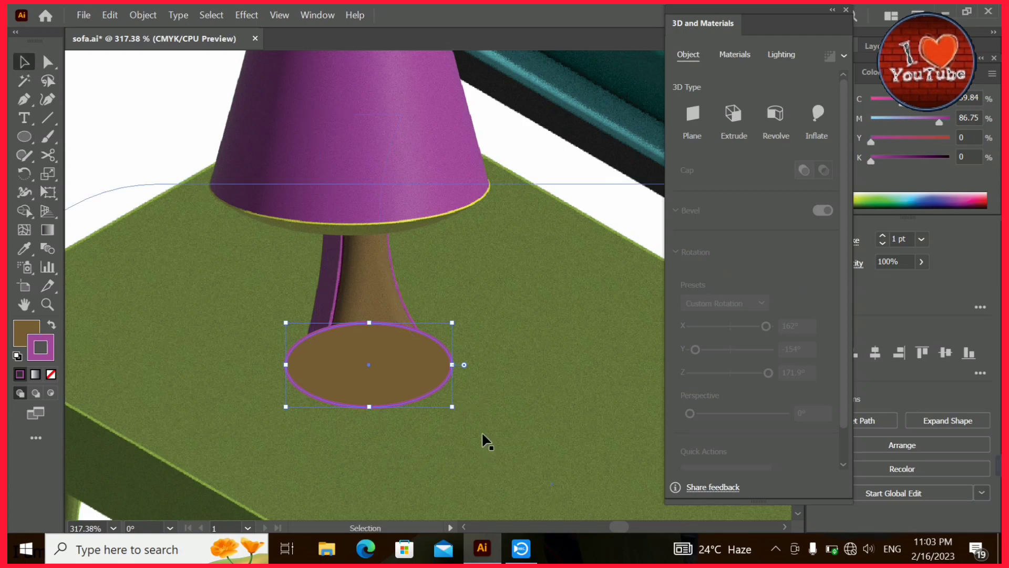
pyautogui.click(739, 117)
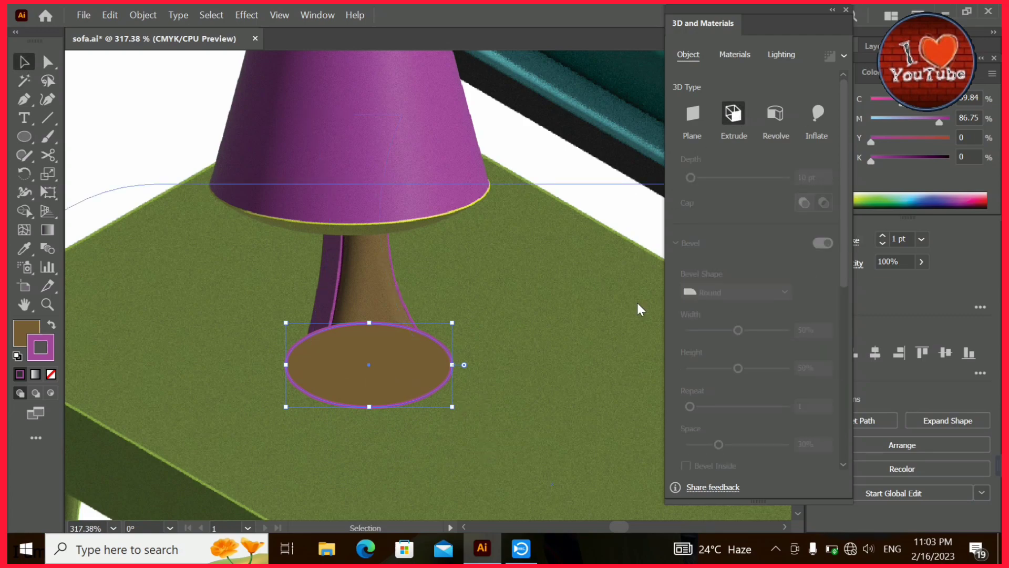
pyautogui.click(807, 177)
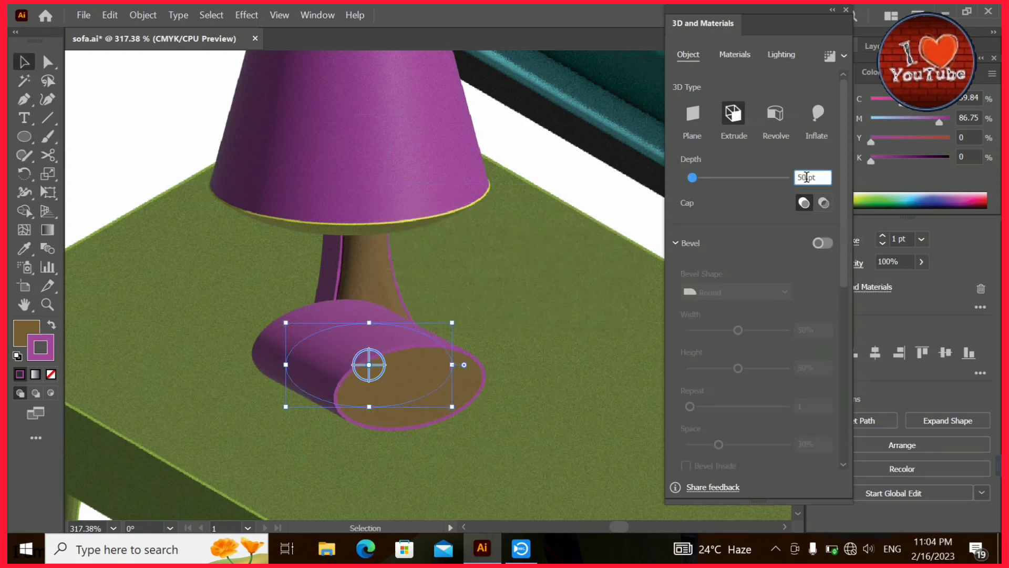
pyautogui.write('10')
pyautogui.press('Return')
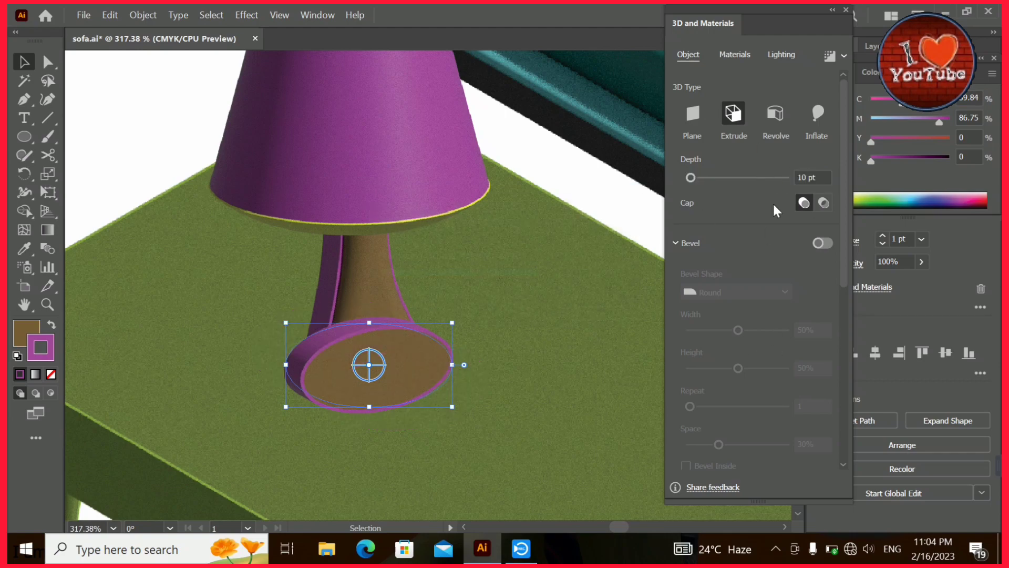
pyautogui.scroll(-5, 840, 368)
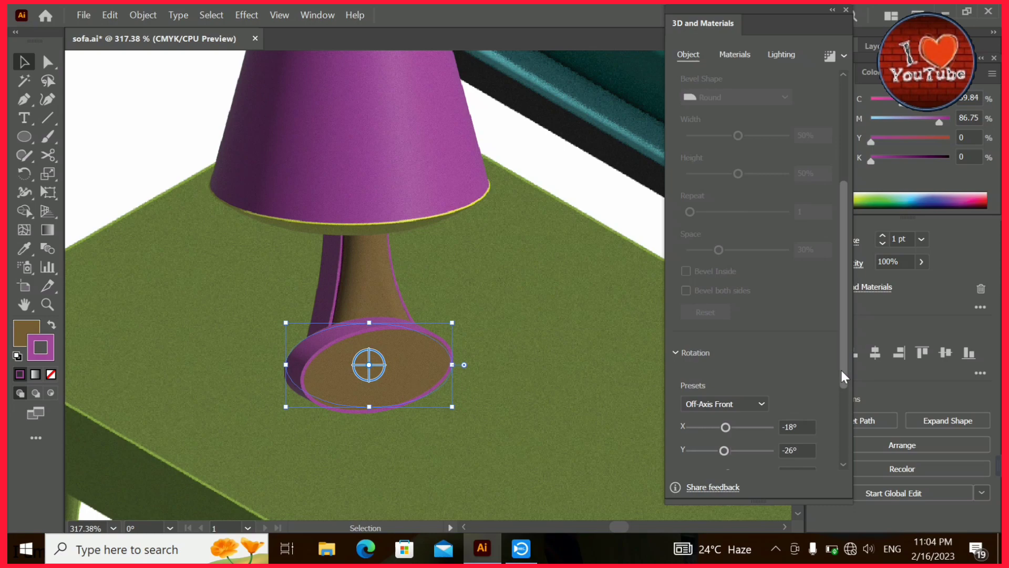
pyautogui.click(752, 405)
pyautogui.click(743, 364)
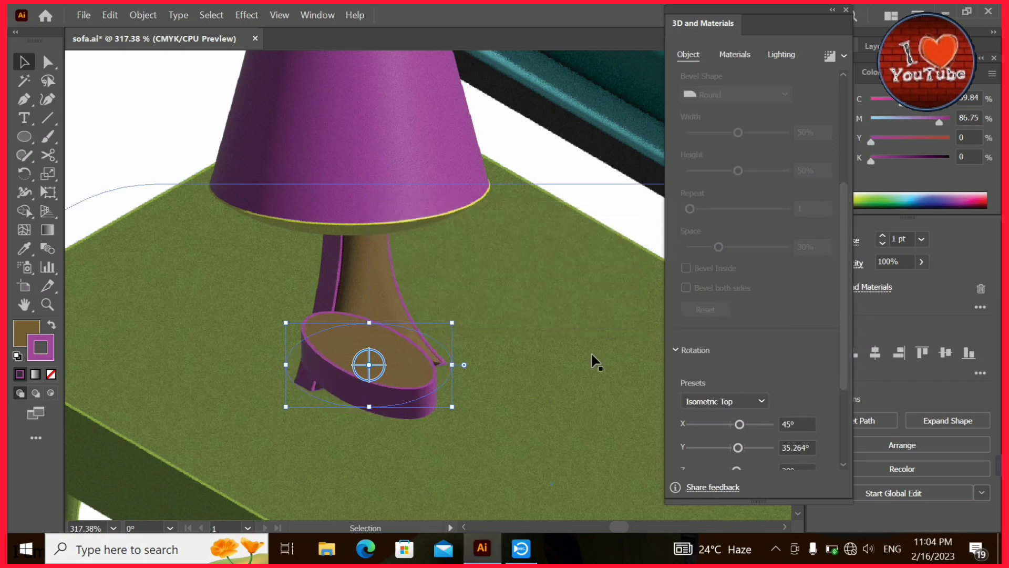
# - Move the base up under the stem, set its depth to 5 pt, and adjust its bottom point
pyautogui.moveTo(417, 360); pyautogui.dragTo(416, 350)
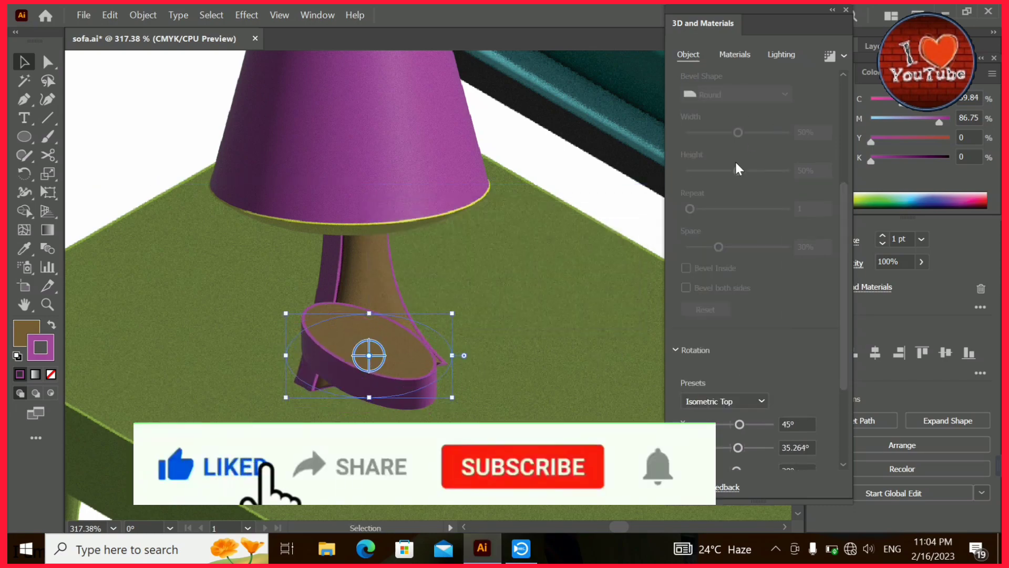
pyautogui.moveTo(845, 211); pyautogui.dragTo(841, 118)
pyautogui.click(812, 164)
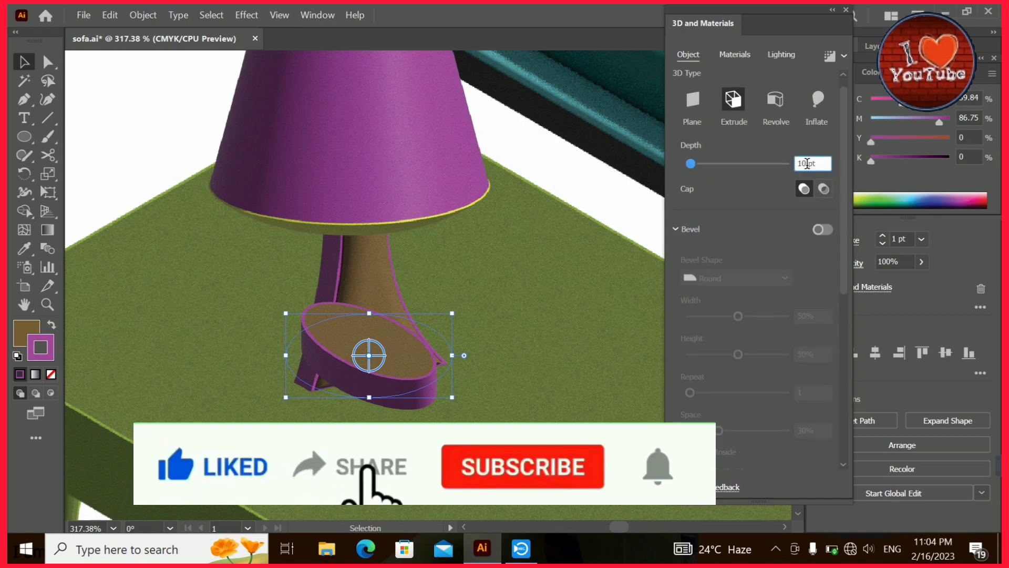
pyautogui.write('5')
pyautogui.press('Return')
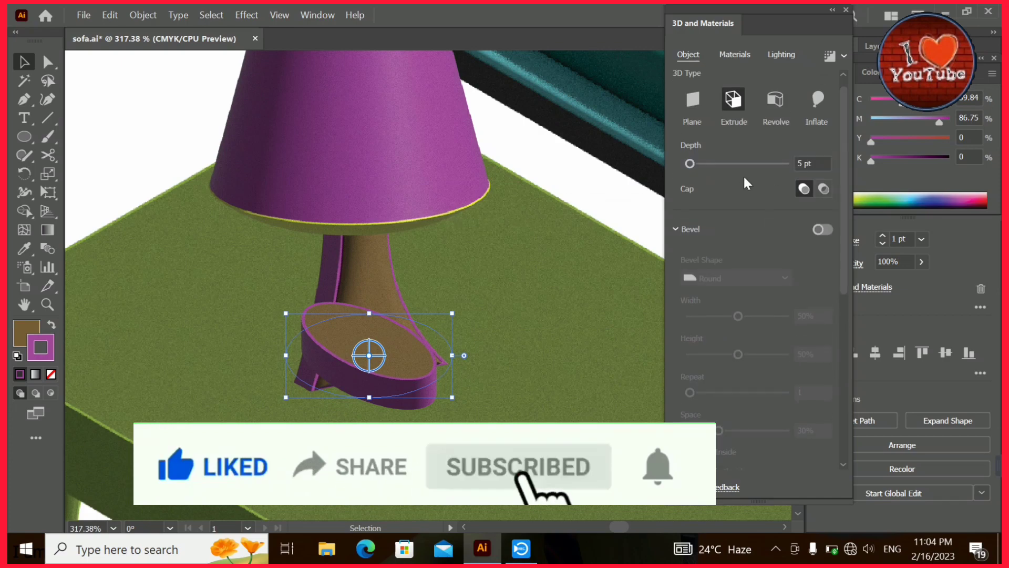
pyautogui.click(47, 61)
pyautogui.moveTo(369, 398); pyautogui.dragTo(371, 411)
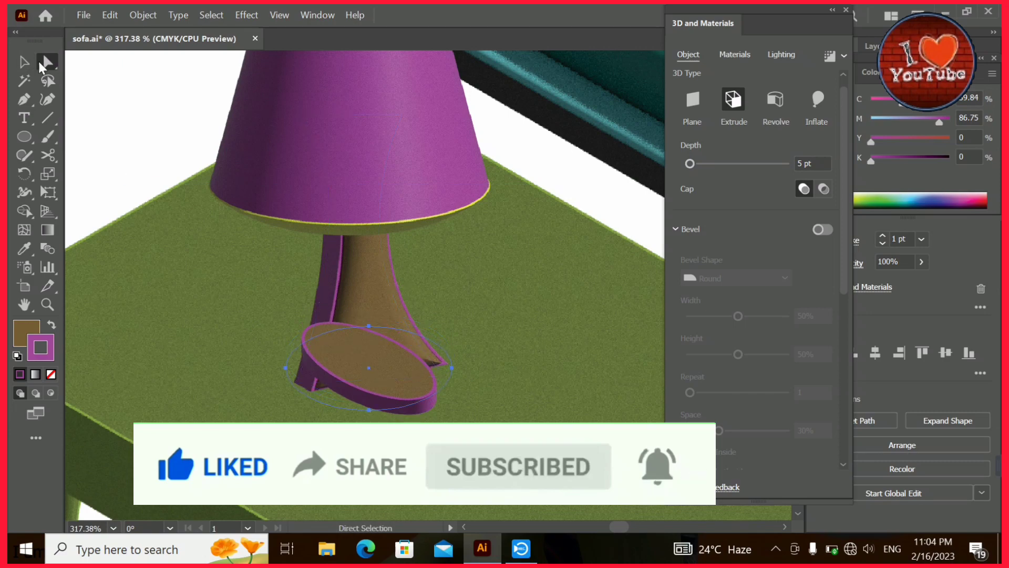
# - Resize the lamp base, narrowing it then enlarging it up-right and down-left
pyautogui.click(24, 61)
pyautogui.moveTo(452, 368); pyautogui.dragTo(388, 383)
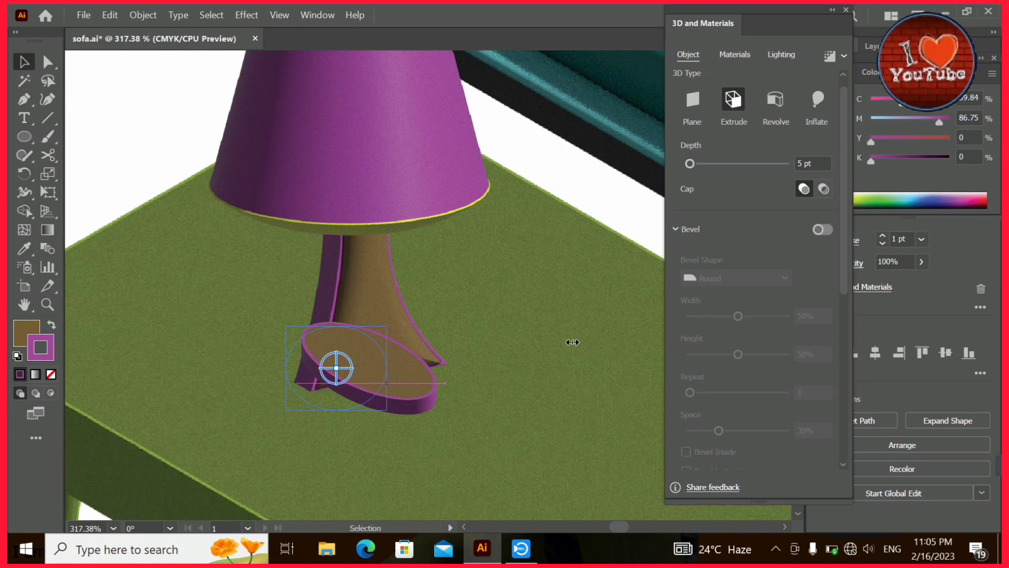
pyautogui.moveTo(387, 326); pyautogui.dragTo(456, 296)
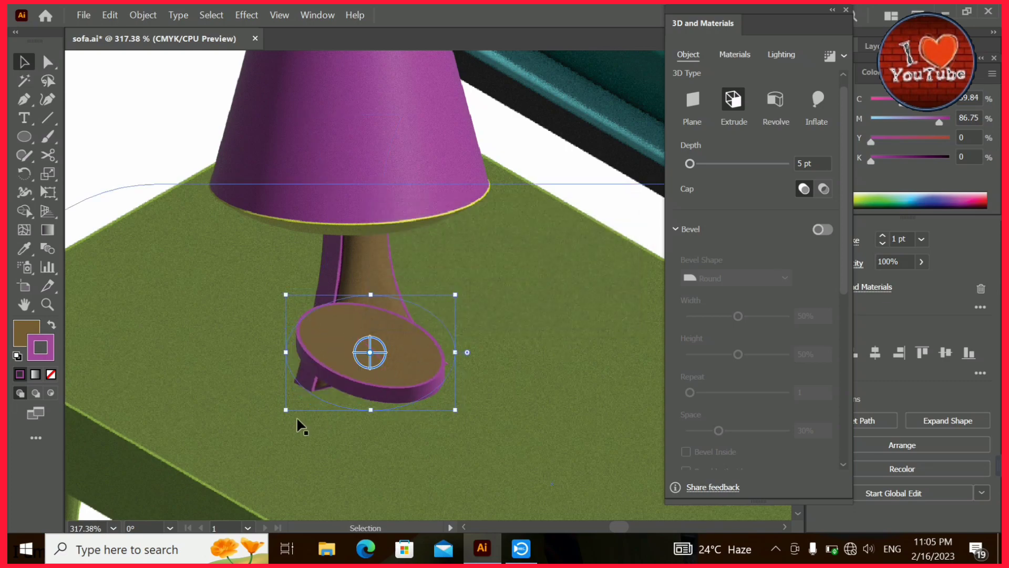
pyautogui.moveTo(286, 410); pyautogui.dragTo(271, 424)
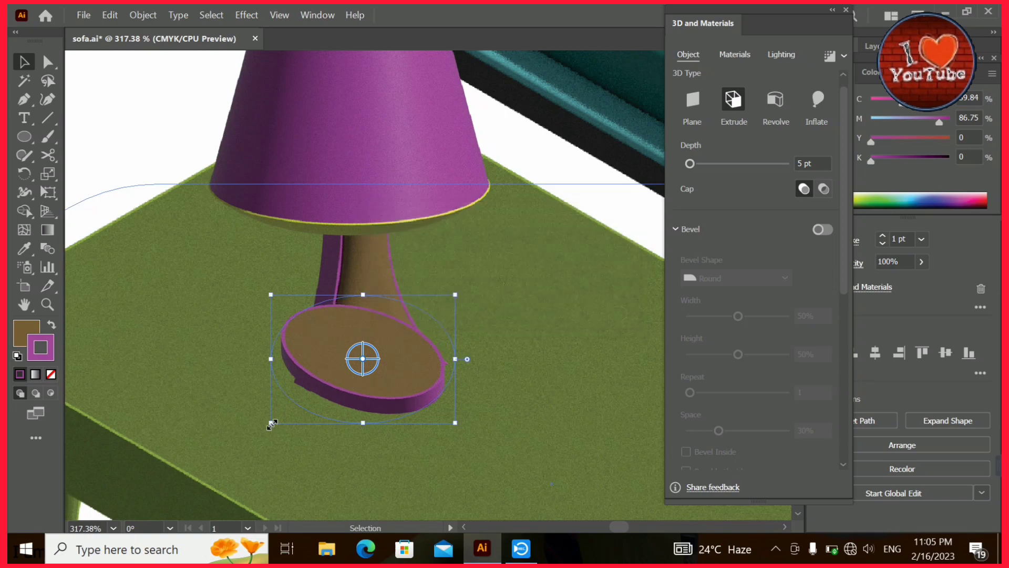
# - Reselect only the base, enlarge it further, and rotate it counter-clockwise to lie flat
pyautogui.click(310, 139)
pyautogui.keyDown('shift'); pyautogui.click(377, 254); pyautogui.keyUp('shift')
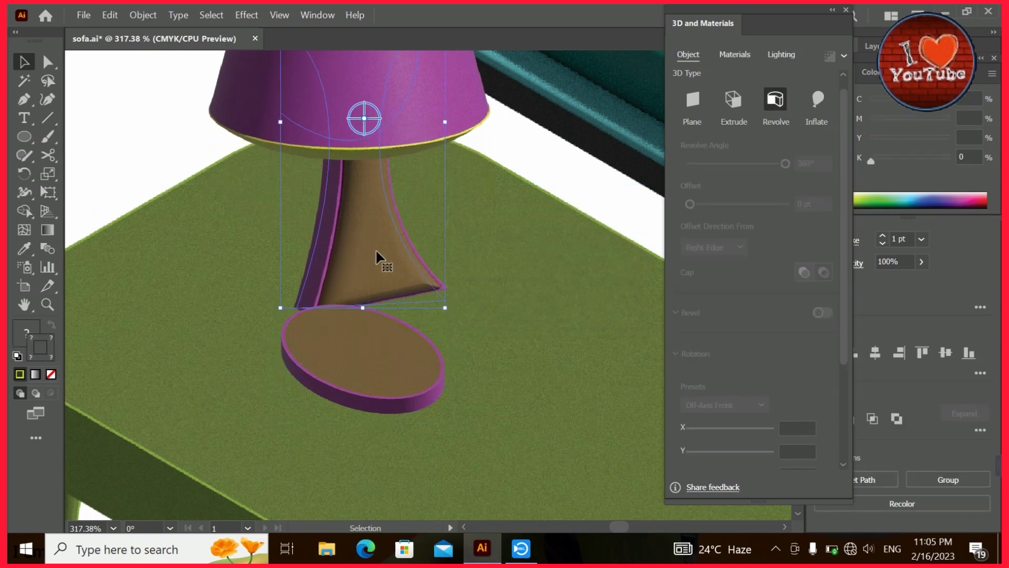
pyautogui.click(408, 354)
pyautogui.moveTo(457, 293); pyautogui.dragTo(509, 271)
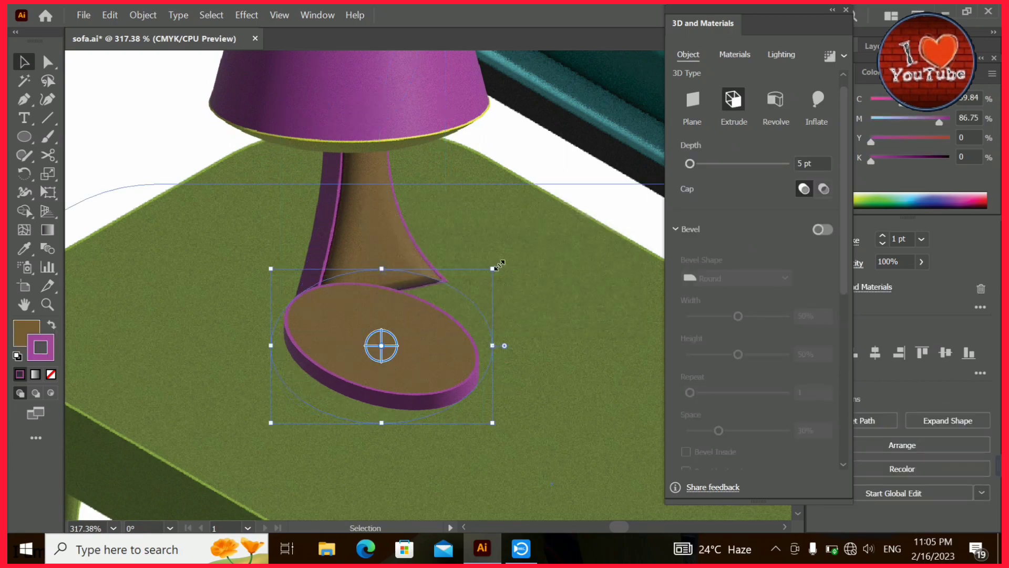
pyautogui.moveTo(498, 263)
pyautogui.mouseDown()
pyautogui.moveTo(480, 224)
pyautogui.moveTo(389, 209)
pyautogui.moveTo(513, 273)
pyautogui.mouseUp()
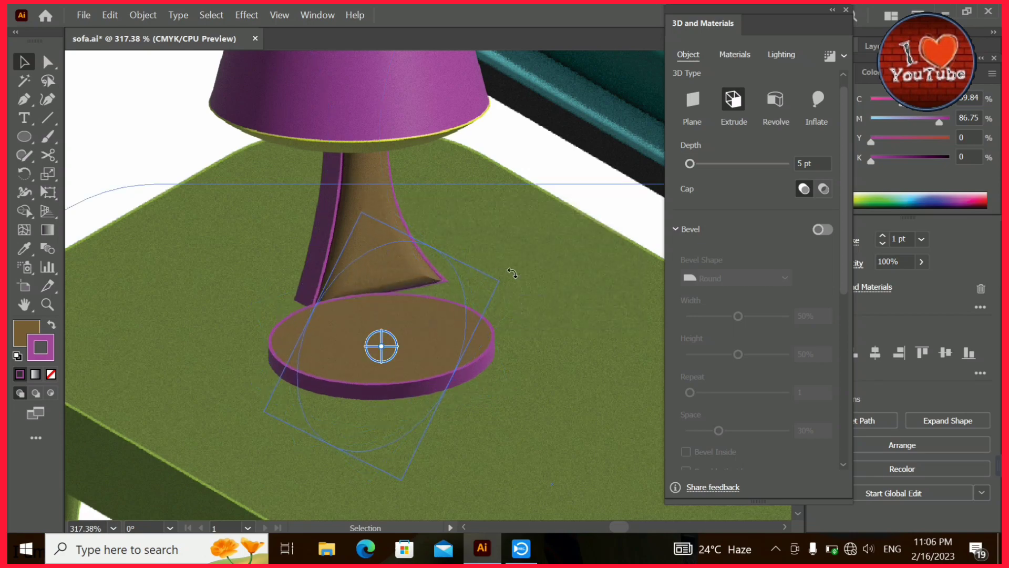
# - Bring the lamp stem to the front, then bring the shade in front of the stem
pyautogui.hotkey('shift', 'Up')
pyautogui.rightClick(412, 444)
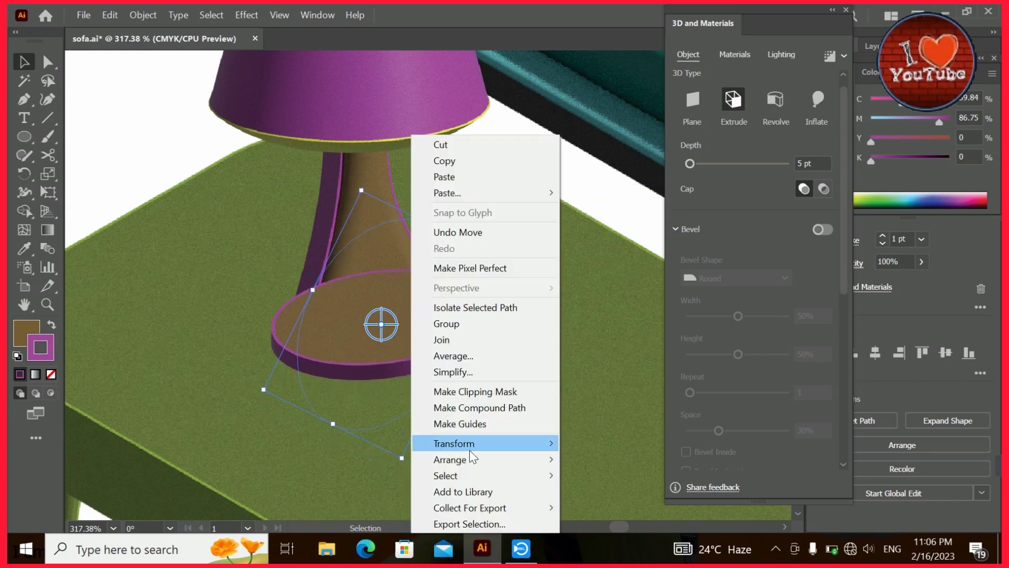
pyautogui.rightClick(370, 159)
pyautogui.moveTo(414, 460)
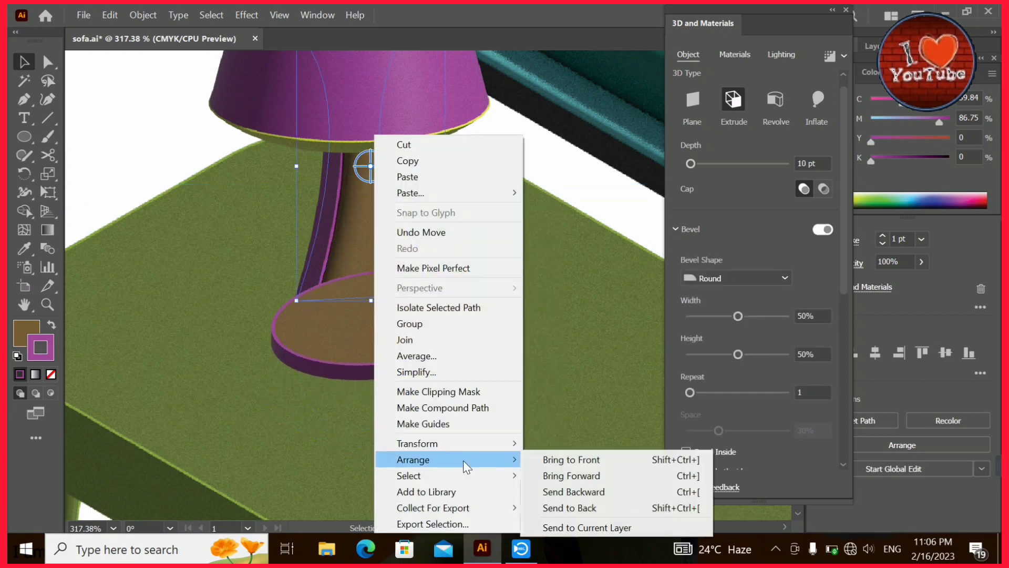
pyautogui.click(557, 460)
pyautogui.rightClick(456, 104)
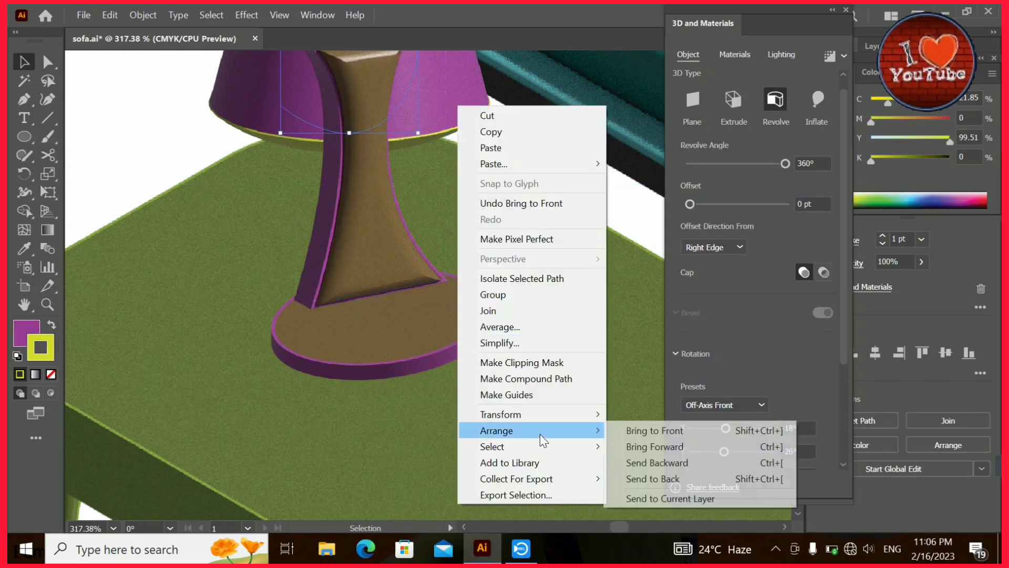
pyautogui.click(655, 430)
# - Nudge the lamp base up and left with the arrow keys
pyautogui.click(439, 336)
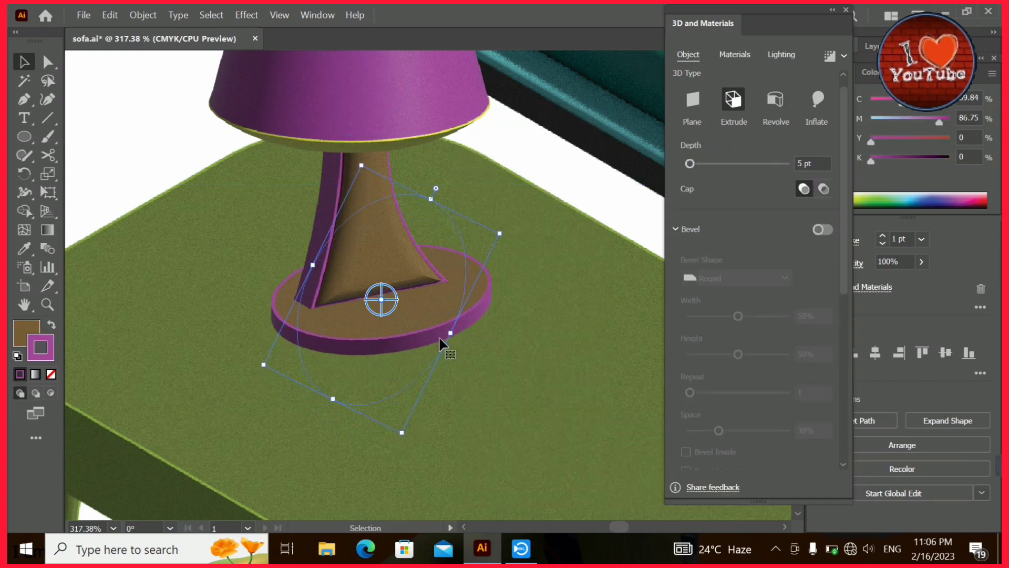
pyautogui.press('Left')
pyautogui.press('Left')
pyautogui.press('Up')
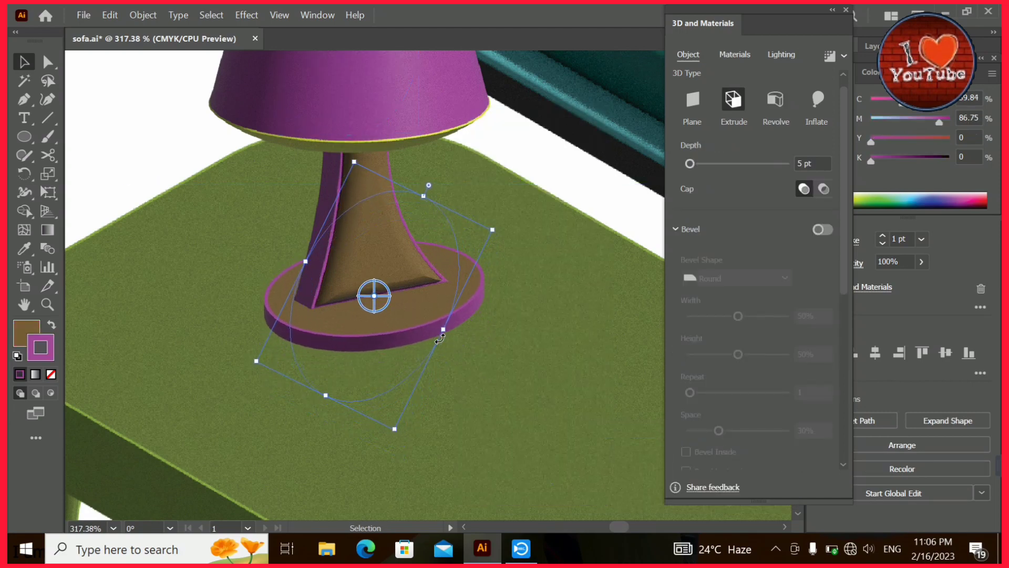
# - Give the lamp base a dusty red #966259 outline
pyautogui.doubleClick(44, 345)
pyautogui.click(529, 330)
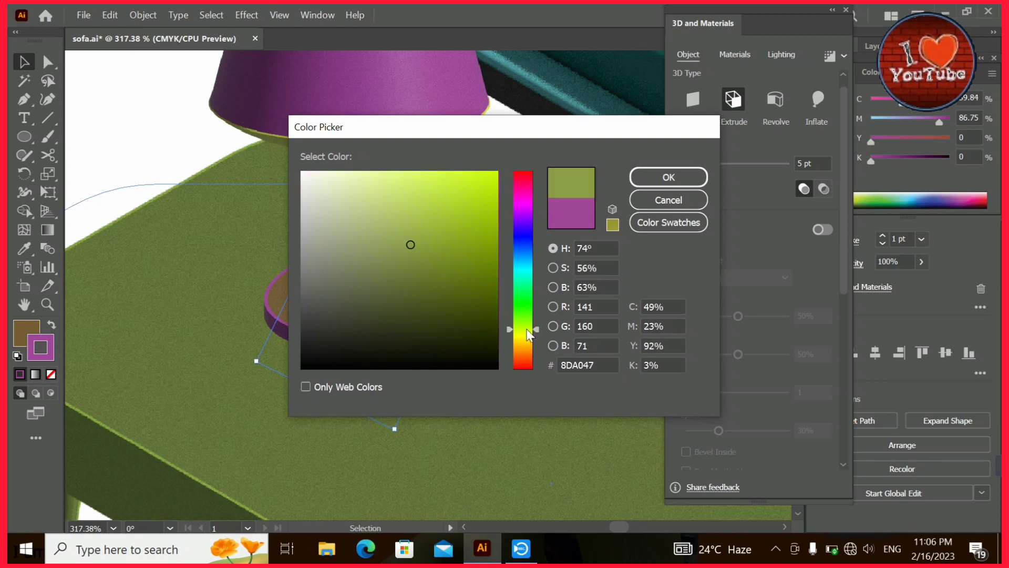
pyautogui.click(528, 365)
pyautogui.click(382, 252)
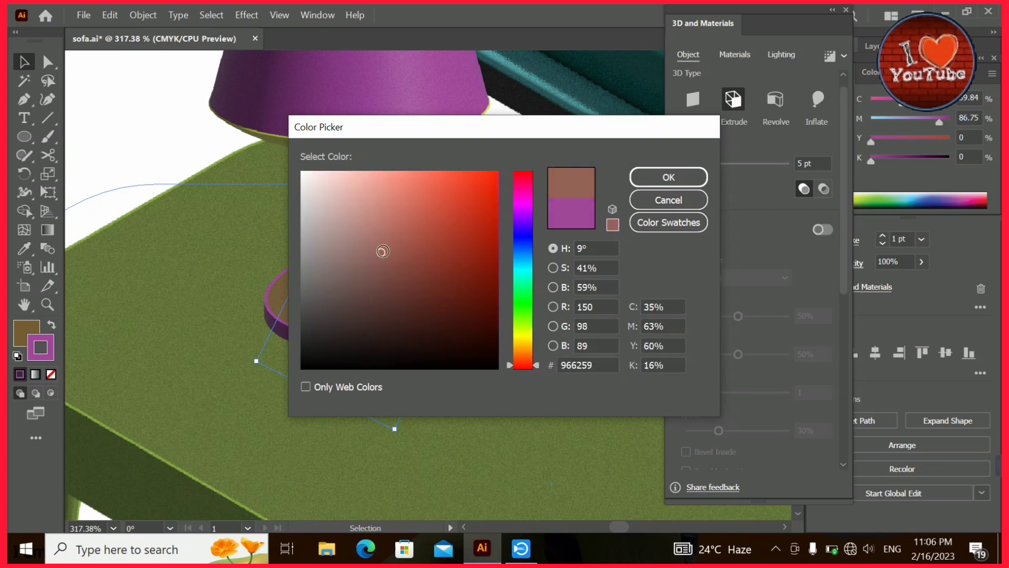
pyautogui.click(668, 177)
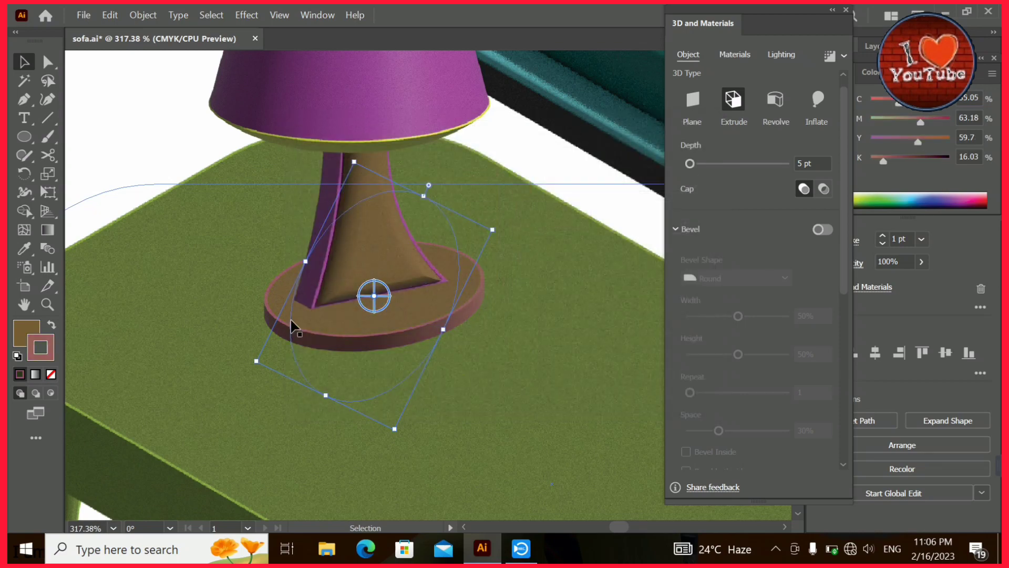
# - Give the lamp stem a dark golden brown outline, then deselect and zoom out
pyautogui.click(415, 265)
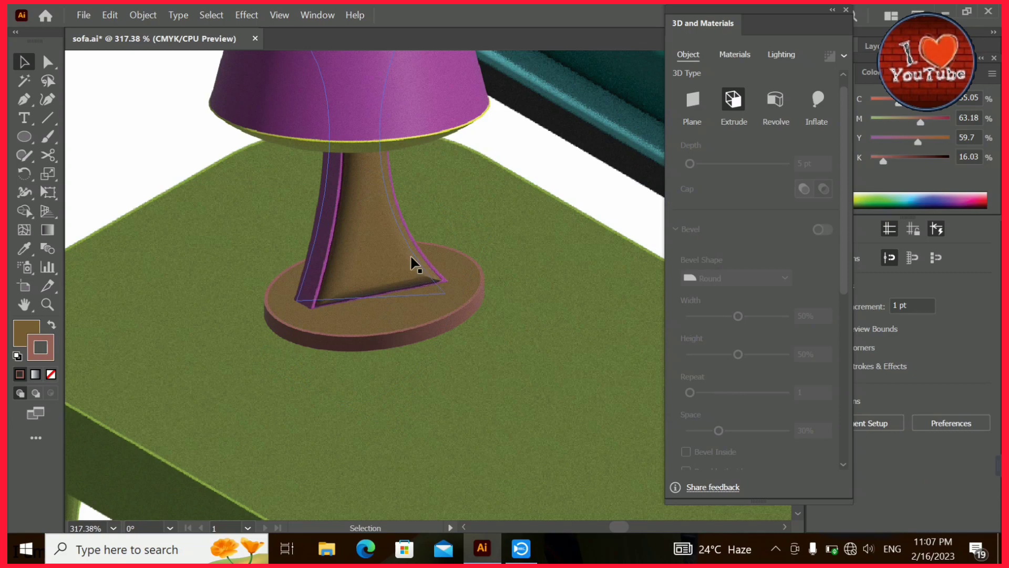
pyautogui.doubleClick(52, 343)
pyautogui.click(526, 342)
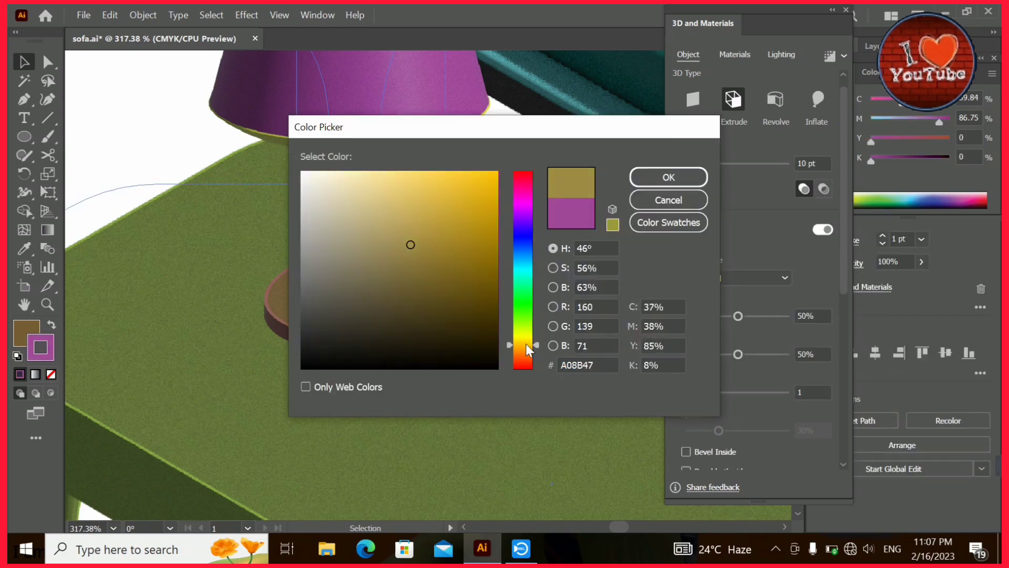
pyautogui.click(490, 267)
pyautogui.click(669, 177)
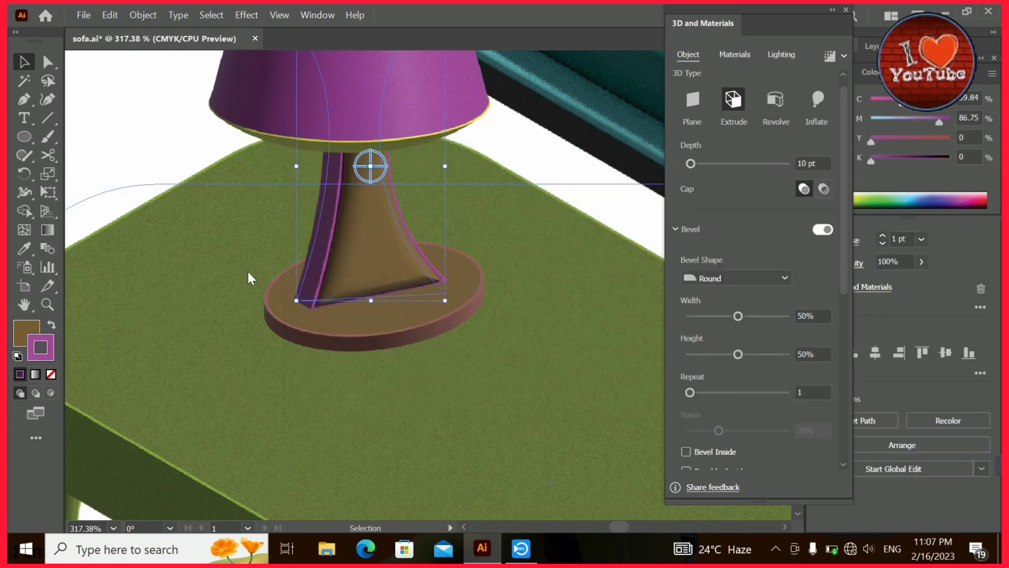
pyautogui.click(184, 145)
pyautogui.press('z')
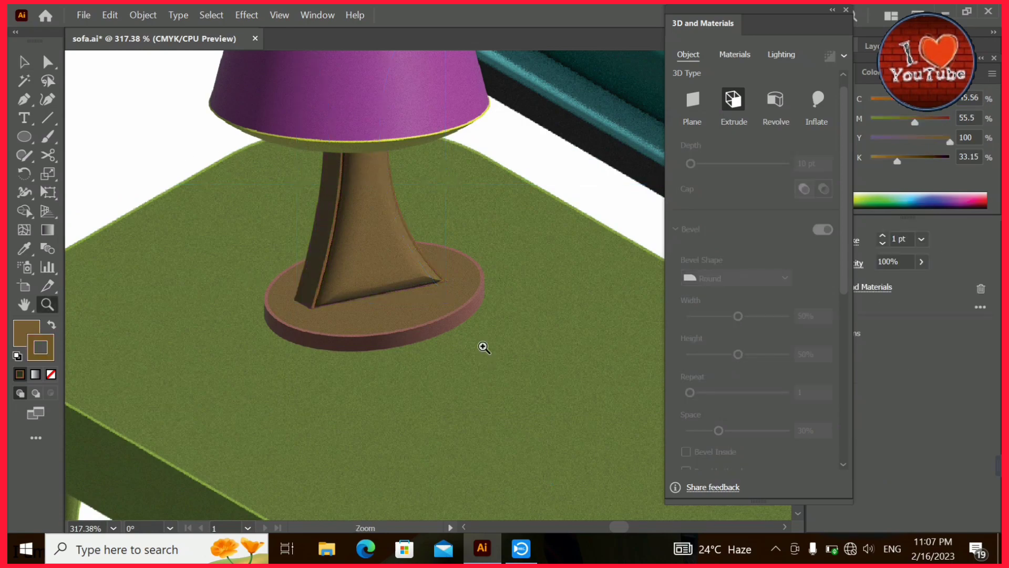
pyautogui.keyDown('alt'); pyautogui.click(480, 344); pyautogui.keyUp('alt')
# - Zoom in on the lamp and pull the stem's bottom-right anchor inward
pyautogui.keyDown('alt'); pyautogui.click(519, 327); pyautogui.keyUp('alt')
pyautogui.keyDown('alt'); pyautogui.click(216, 145); pyautogui.keyUp('alt')
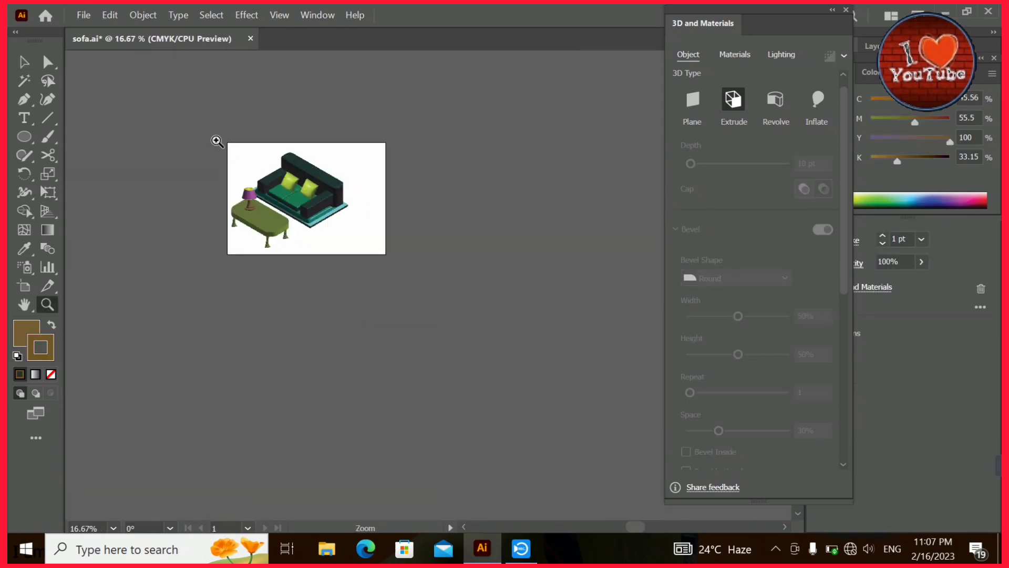
pyautogui.moveTo(216, 140); pyautogui.dragTo(377, 245)
pyautogui.click(24, 63)
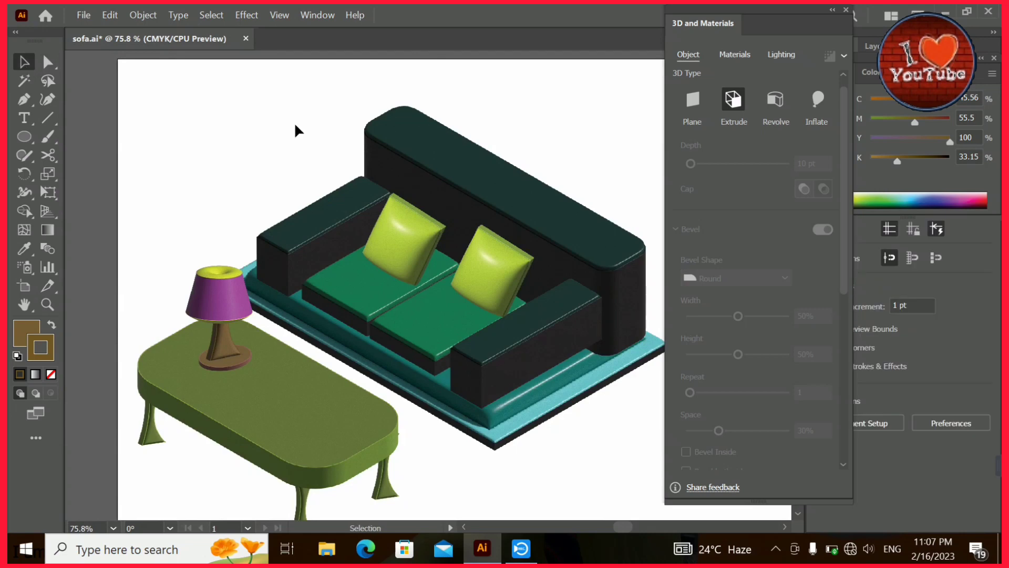
pyautogui.click(219, 337)
pyautogui.press('z')
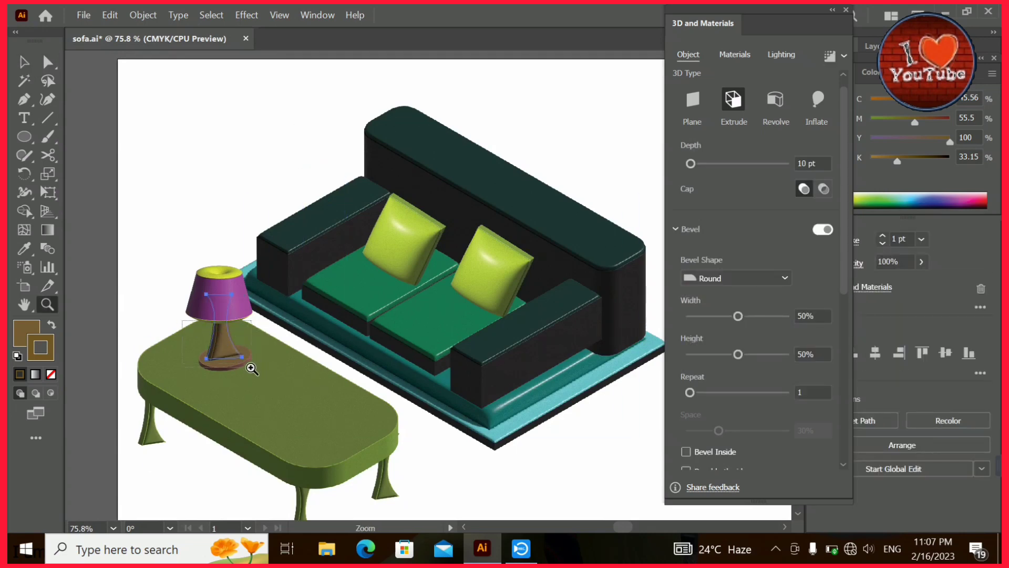
pyautogui.moveTo(252, 369); pyautogui.dragTo(584, 210)
pyautogui.click(830, 9)
pyautogui.click(48, 63)
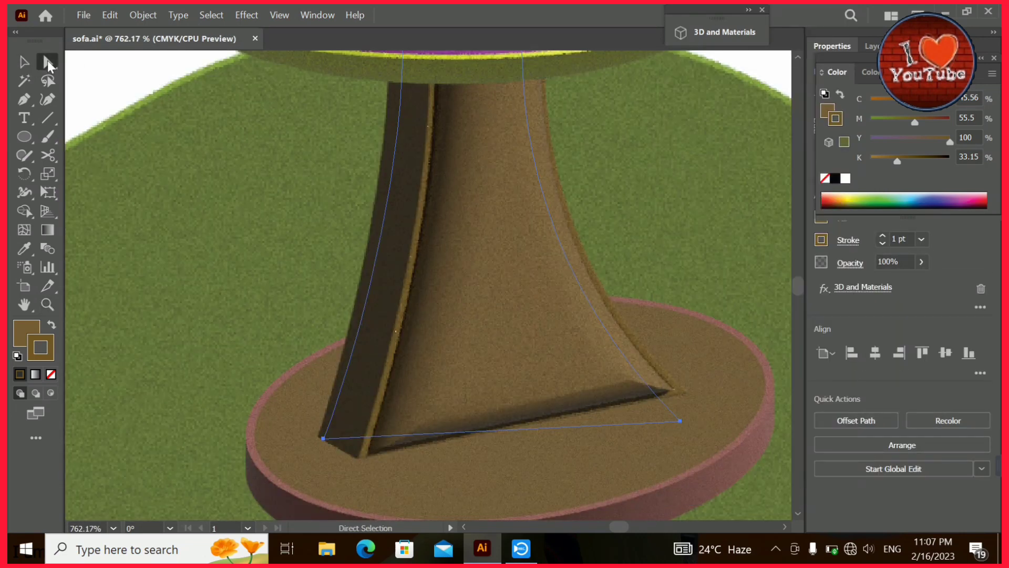
pyautogui.moveTo(671, 417); pyautogui.dragTo(564, 405)
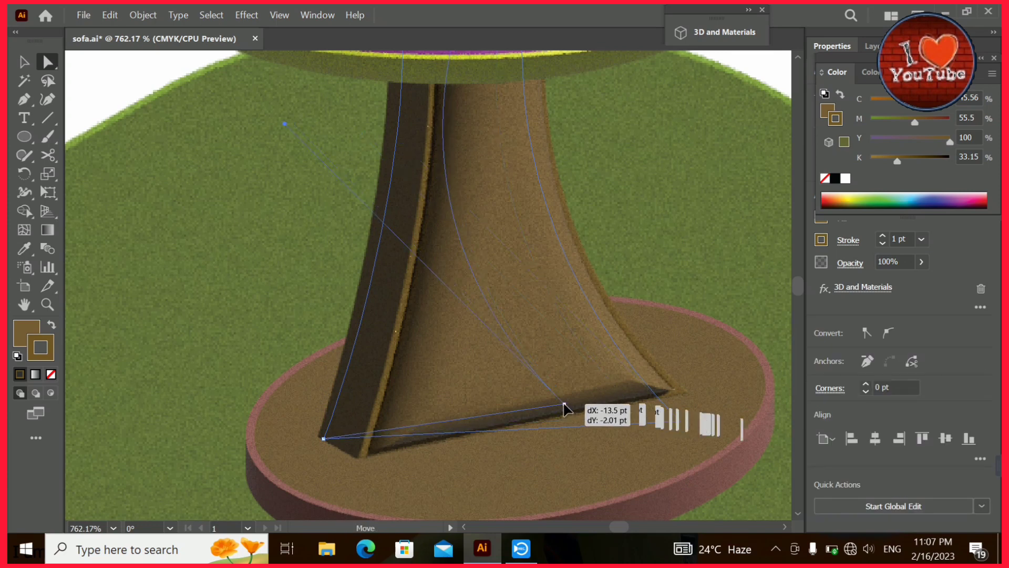
# - Nudge the lamp base left and down so it sits centred under the stem
pyautogui.click(704, 439)
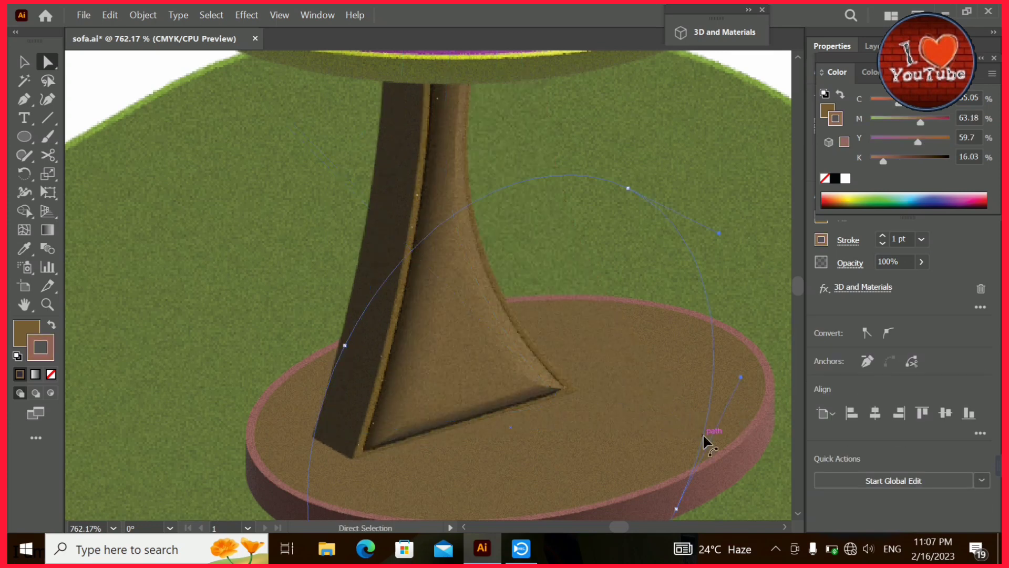
pyautogui.press('v')
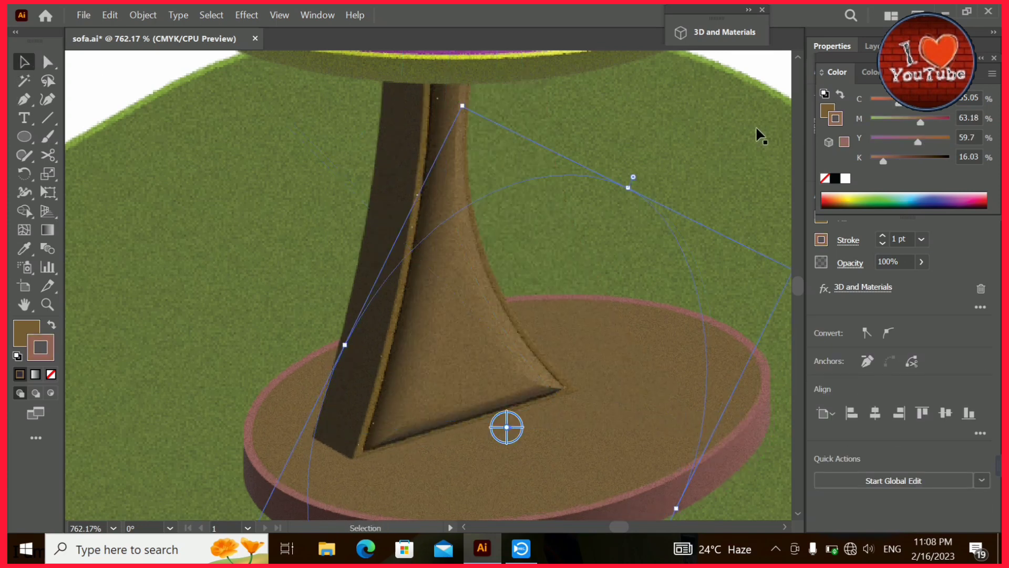
pyautogui.press('Left')
pyautogui.press('Left')
pyautogui.press('Left')
pyautogui.press('Left')
pyautogui.press('Left')
pyautogui.press('Left')
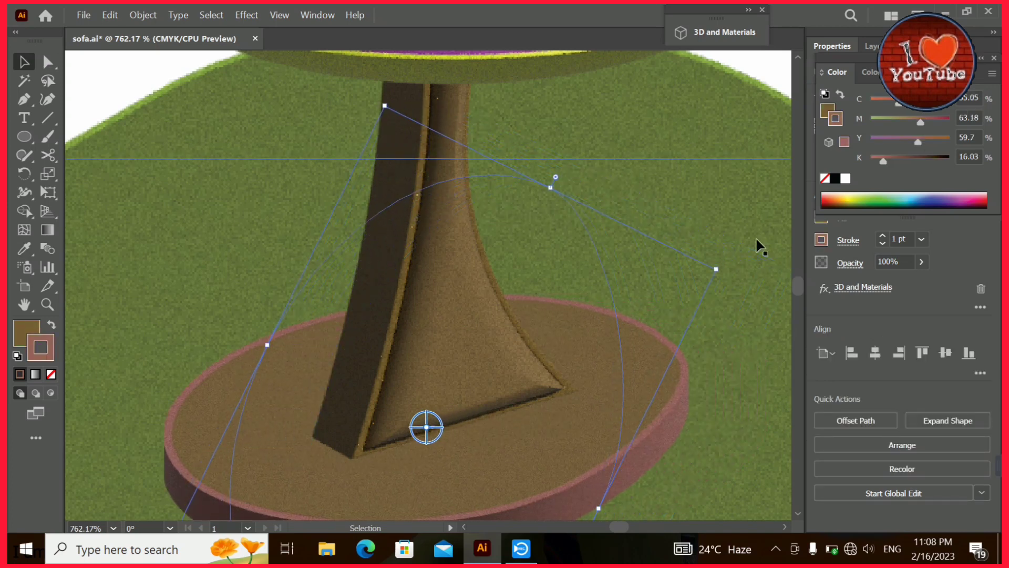
pyautogui.press('Down')
pyautogui.press('Down')
pyautogui.press('Down')
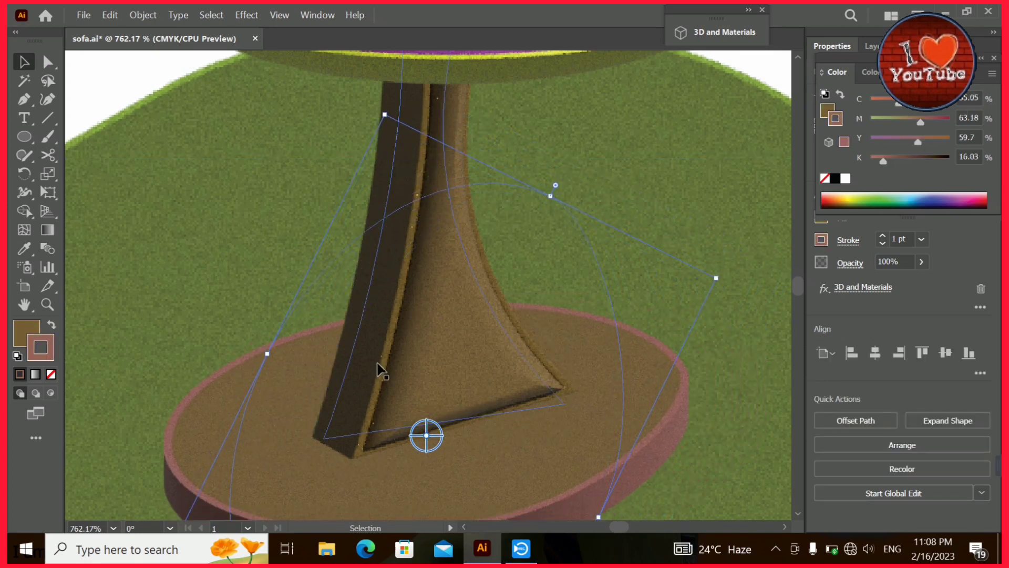
pyautogui.click(101, 70)
pyautogui.press('z')
pyautogui.keyDown('alt'); pyautogui.click(409, 278); pyautogui.keyUp('alt')
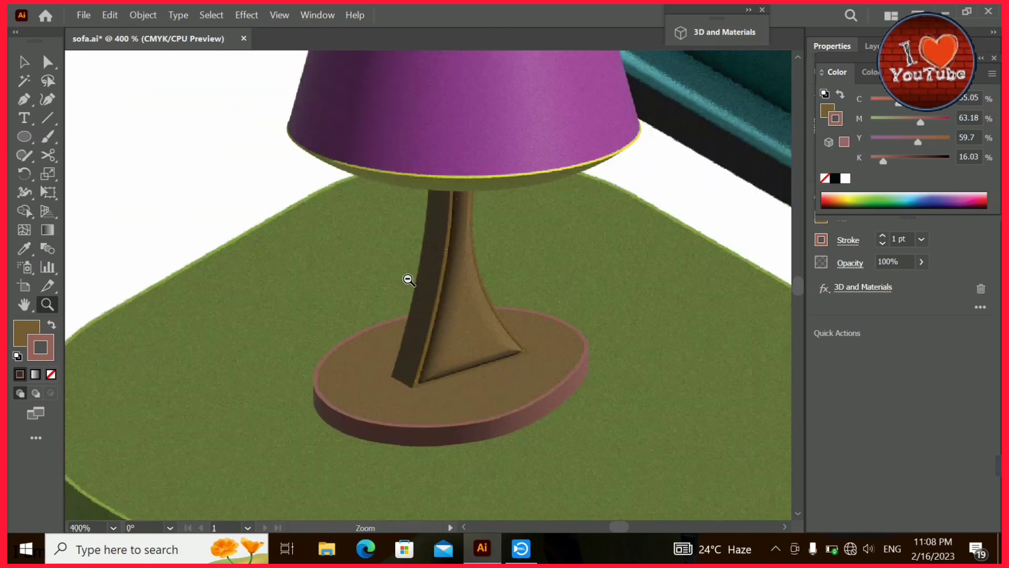
pyautogui.keyDown('alt'); pyautogui.click(525, 304); pyautogui.keyUp('alt')
pyautogui.keyDown('alt'); pyautogui.click(413, 266); pyautogui.keyUp('alt')
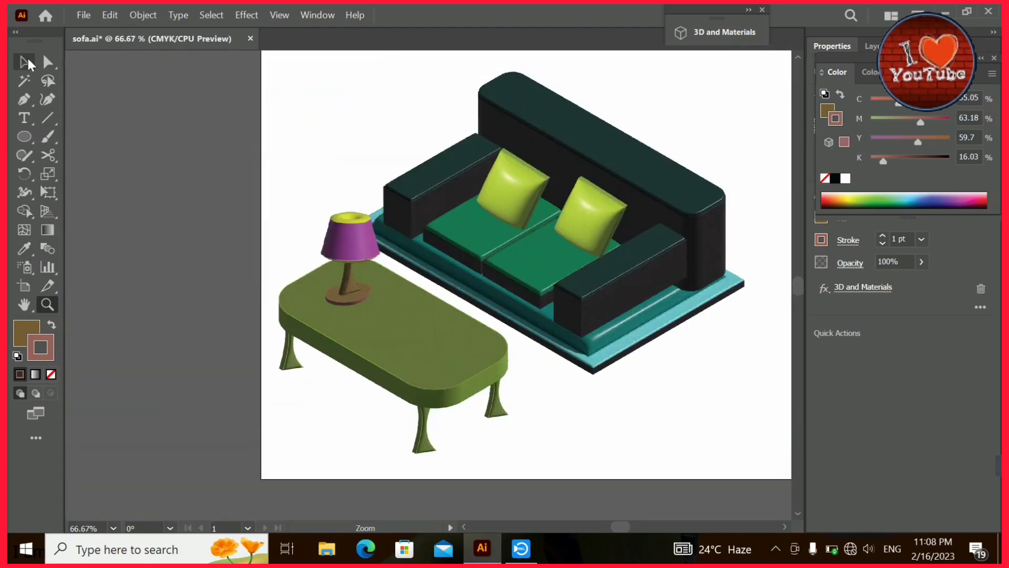
pyautogui.click(28, 63)
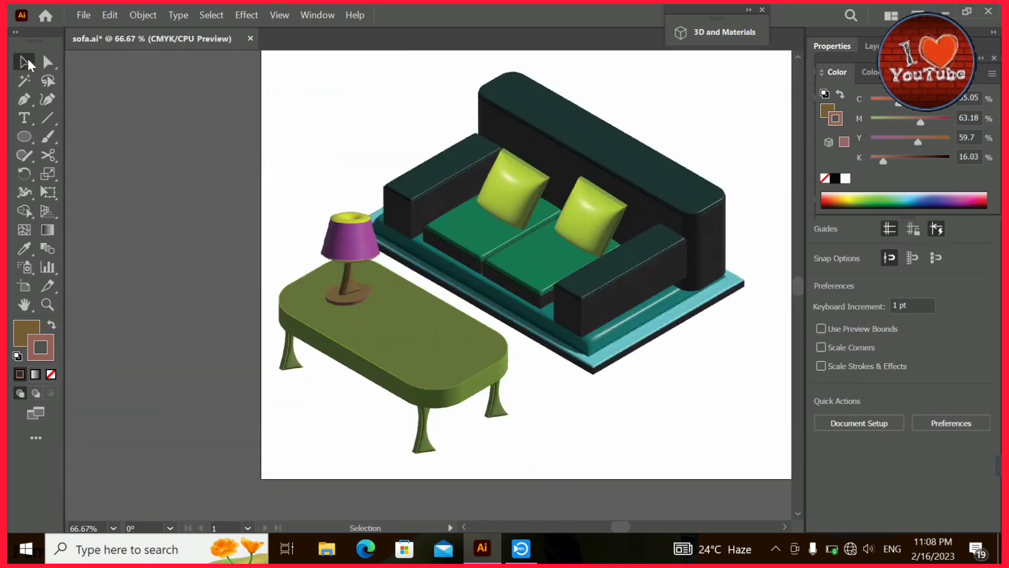
pyautogui.click(356, 234)
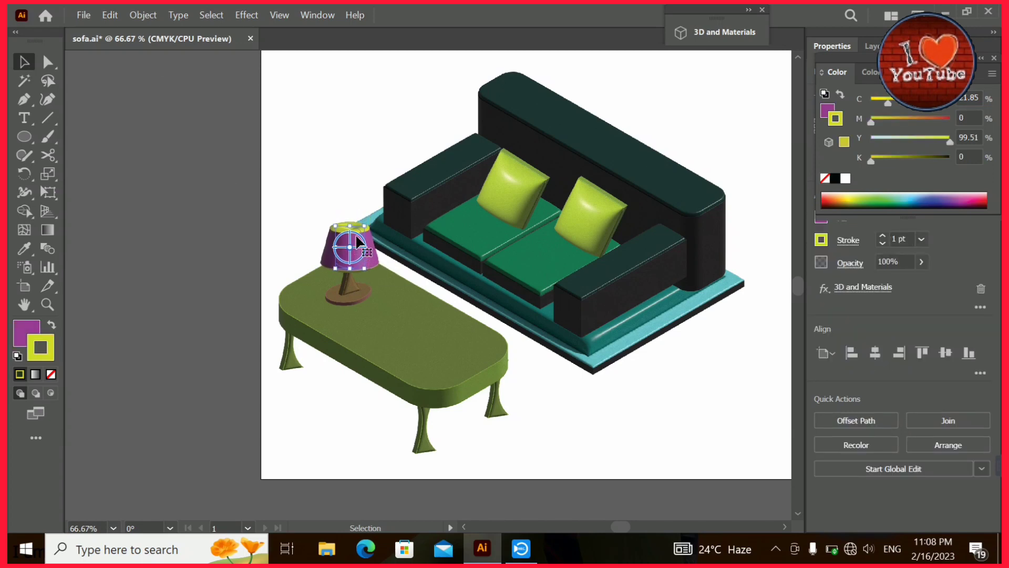
pyautogui.click(379, 213)
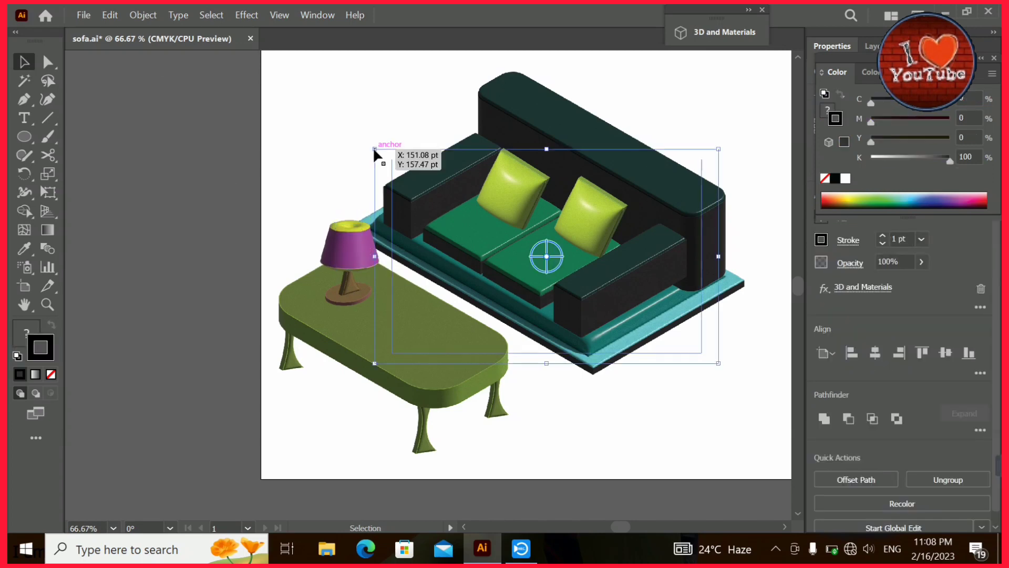
pyautogui.click(342, 157)
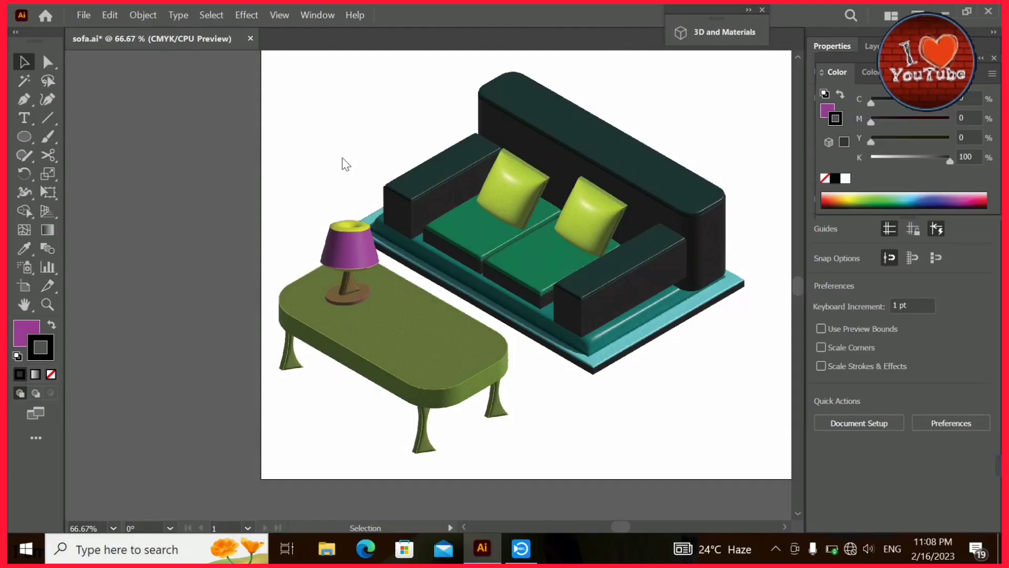